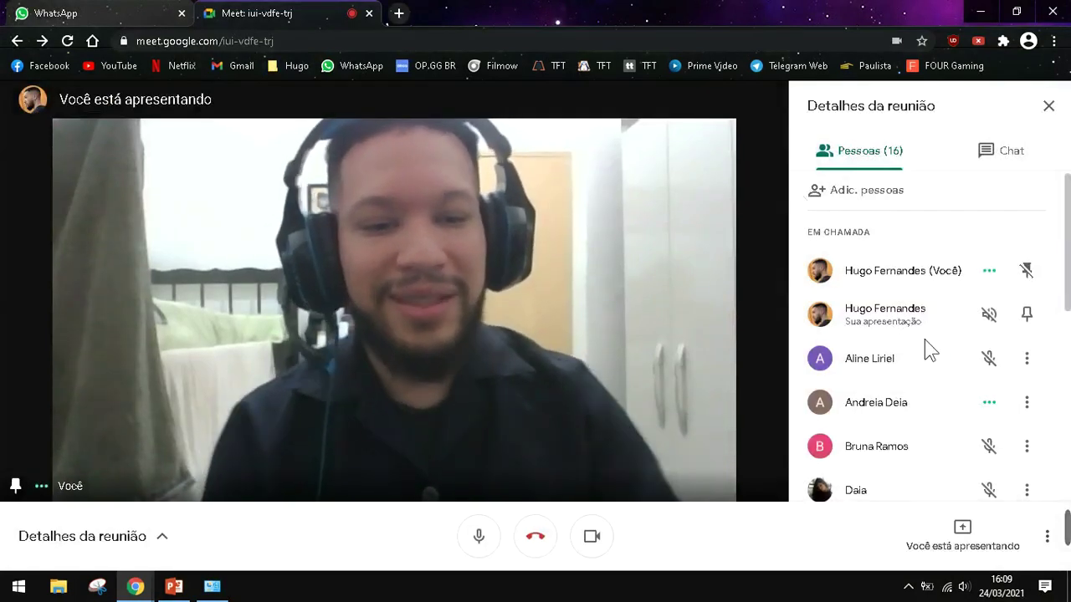
Step: Switch to the Google Meet call and admit the participant asking to join
click(213, 587)
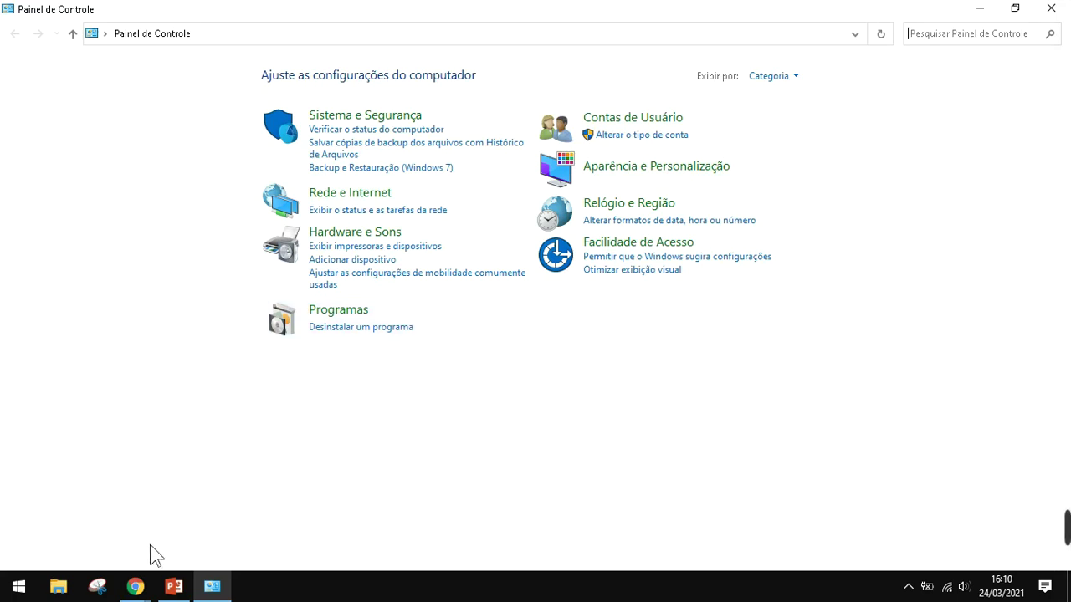
mouse_move(134, 586)
click(96, 481)
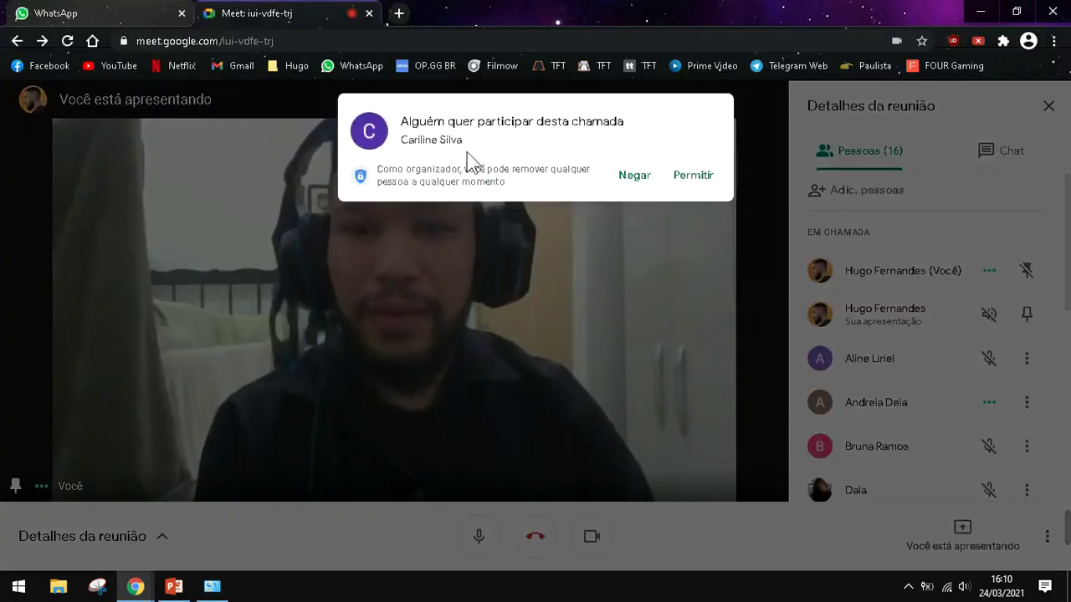
click(687, 177)
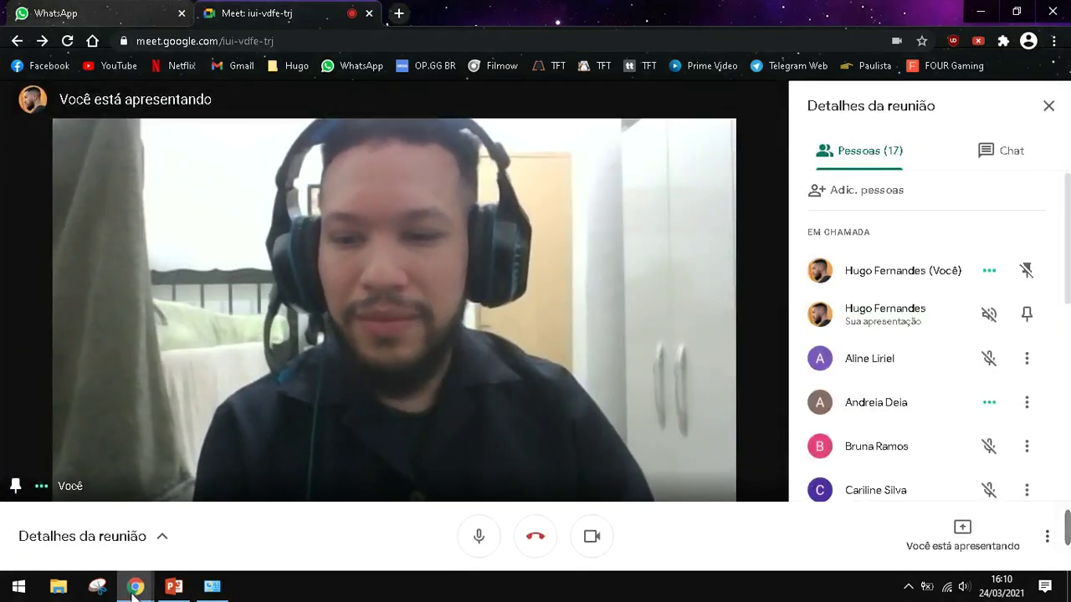
Step: In Control Panel, open Sistema under Sistema e Segurança and highlight the processor in the device specifications
click(205, 589)
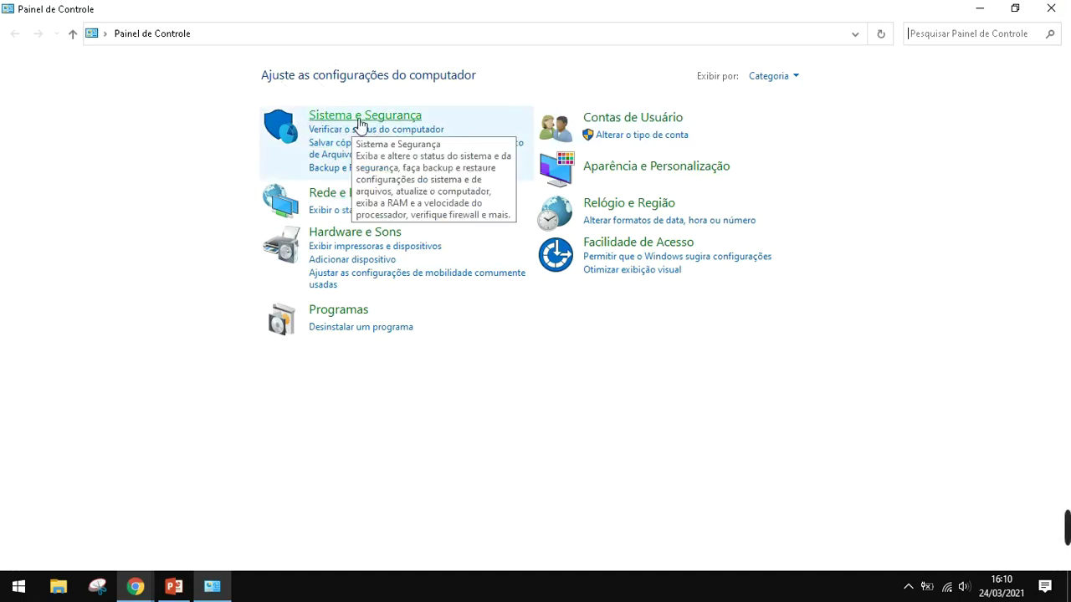
click(364, 123)
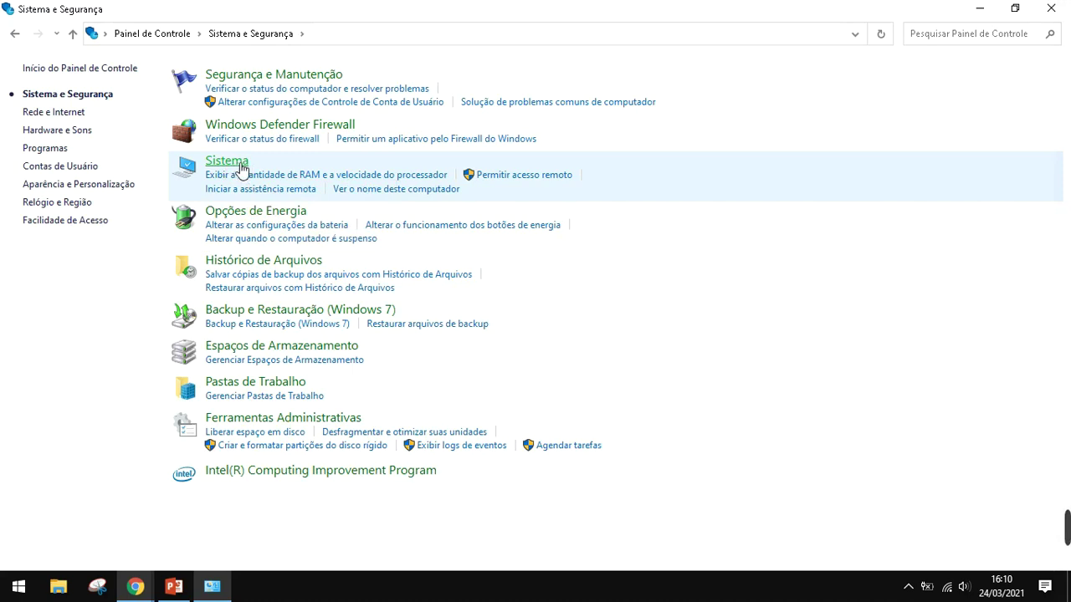
click(222, 167)
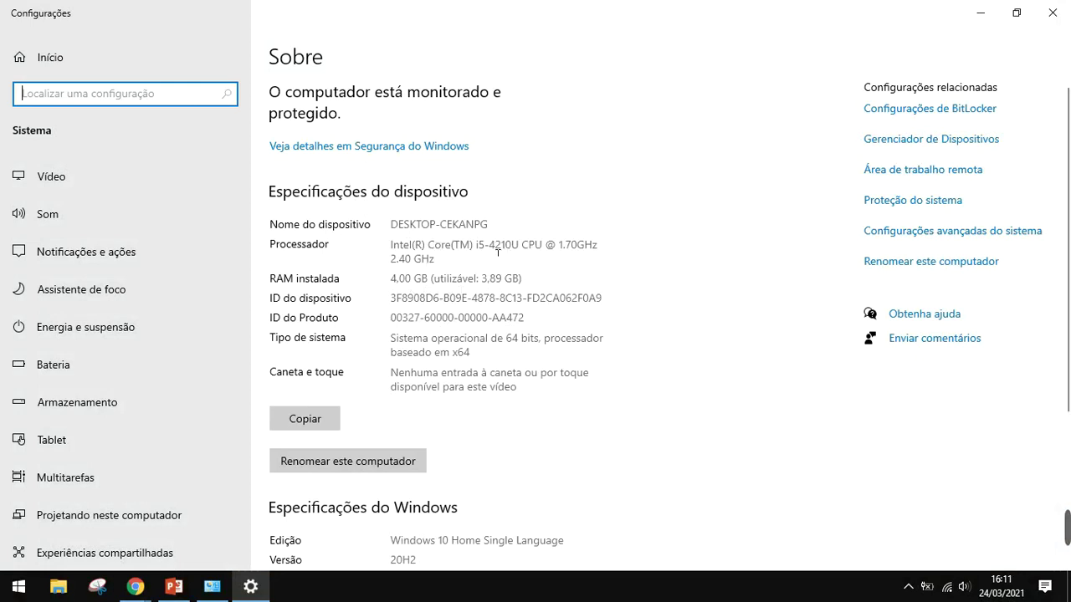
drag(390, 245, 435, 259)
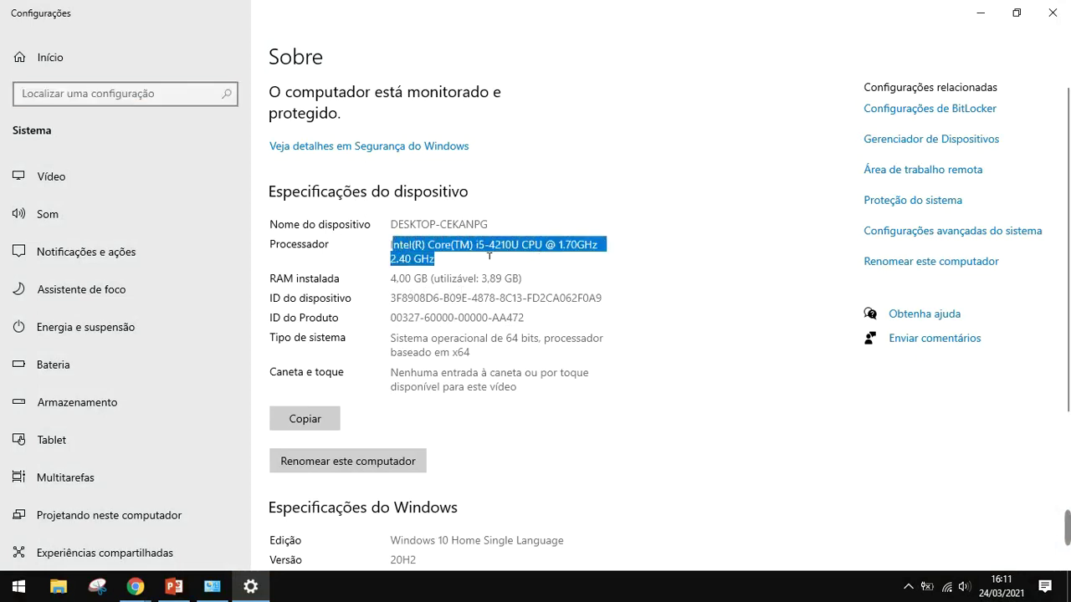
click(491, 257)
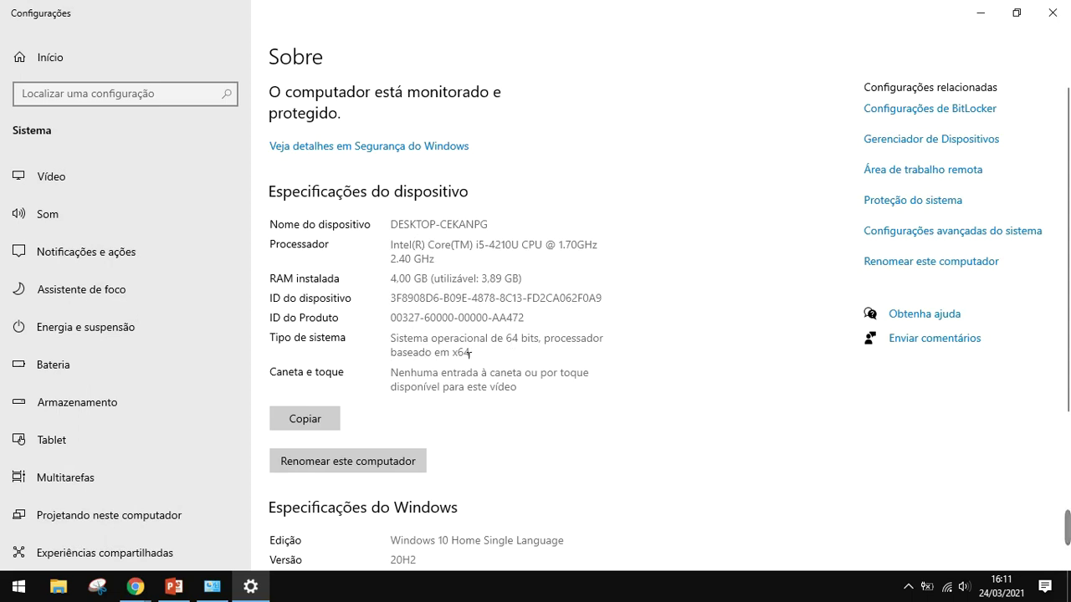
Step: Switch to the Google Meet call, open its chat and send the message "vlww" to everyone
mouse_move(136, 586)
click(76, 518)
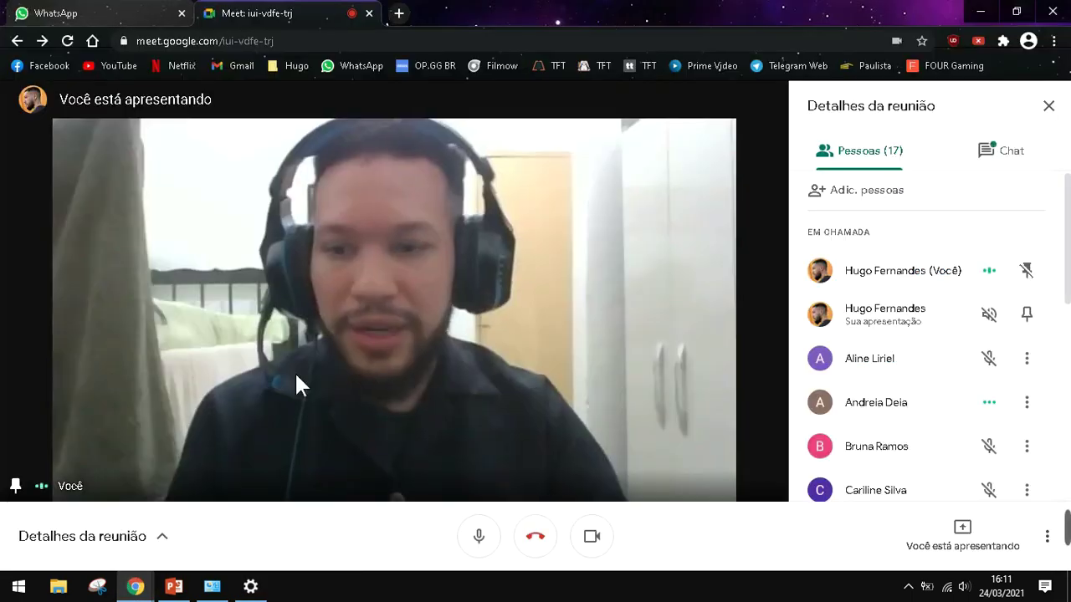
click(992, 153)
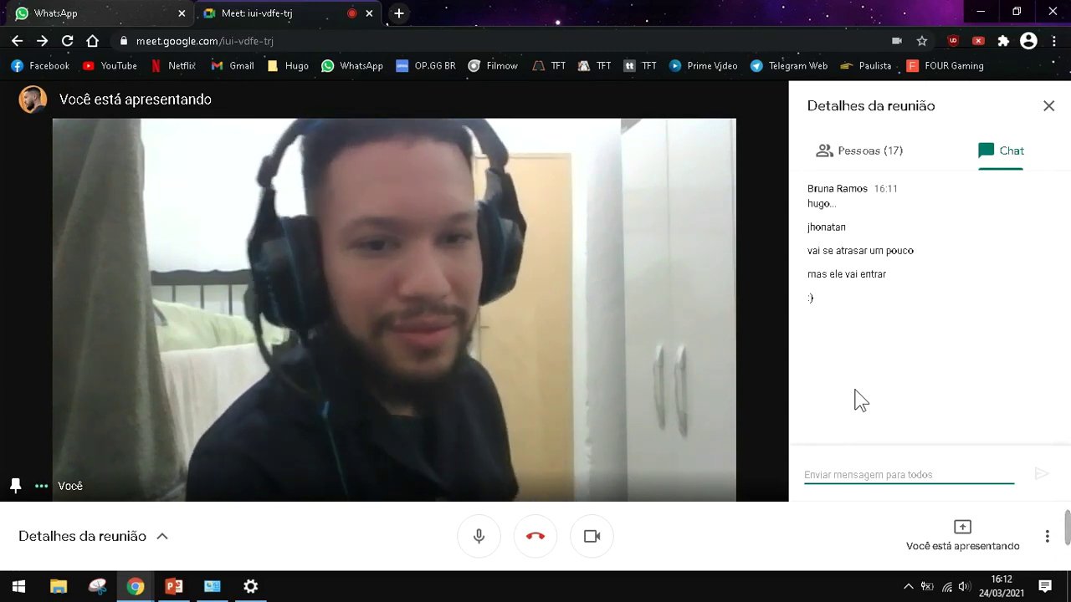
text(vlww)
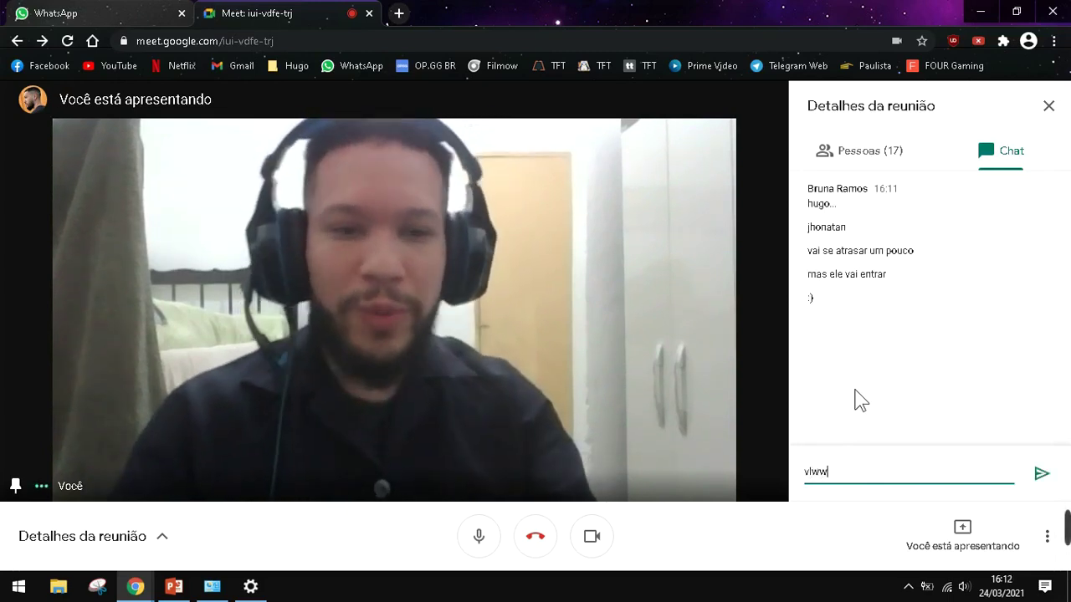
key(Return)
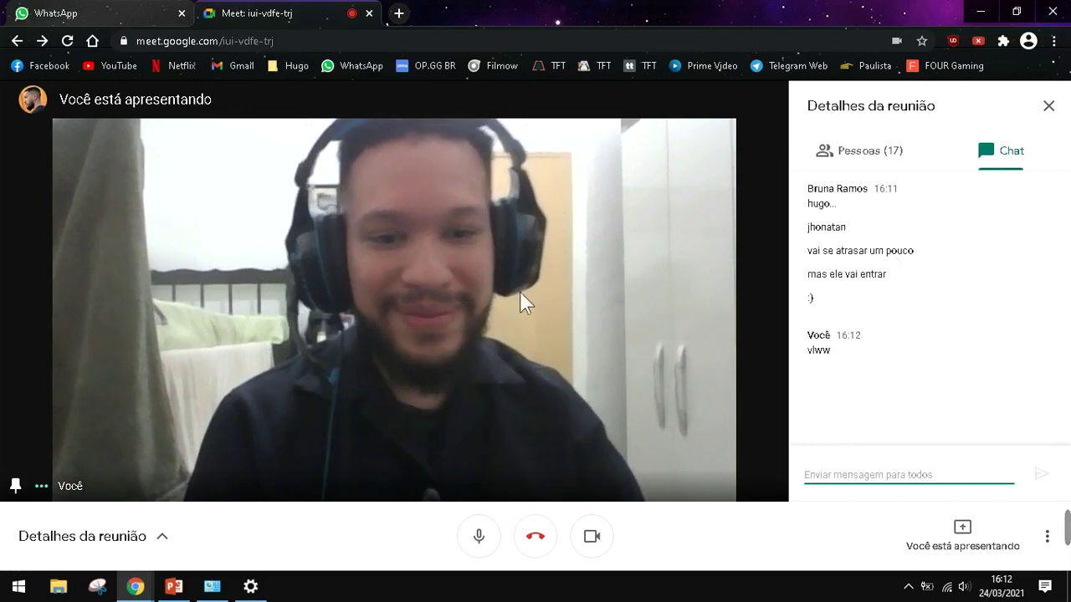
Step: Review the device and Windows specifications in Settings, and return Control Panel to its home page
click(251, 588)
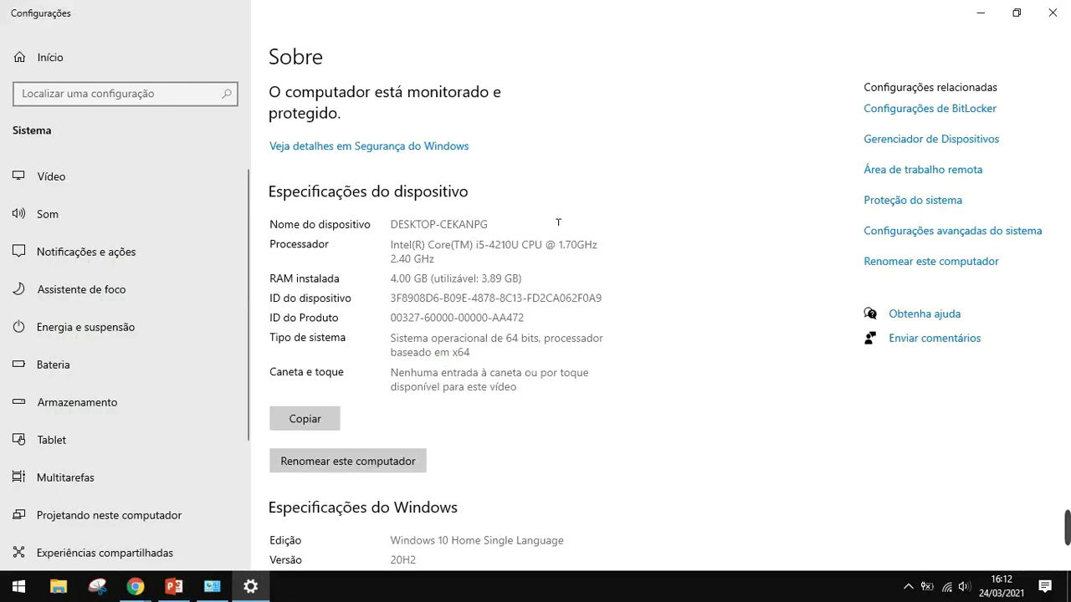
scroll(635, 213, down, 2)
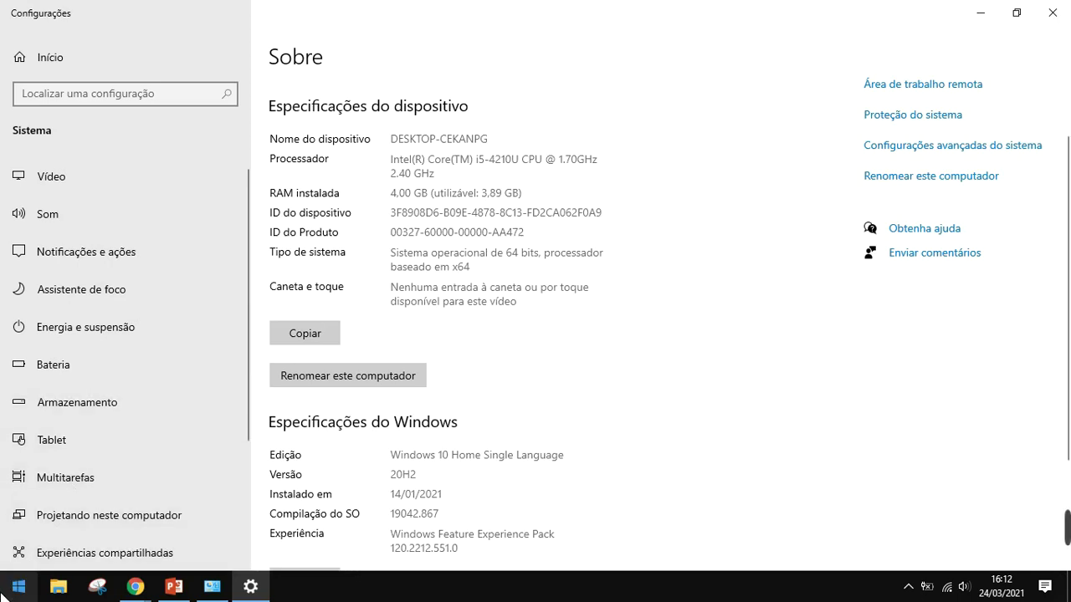
click(213, 586)
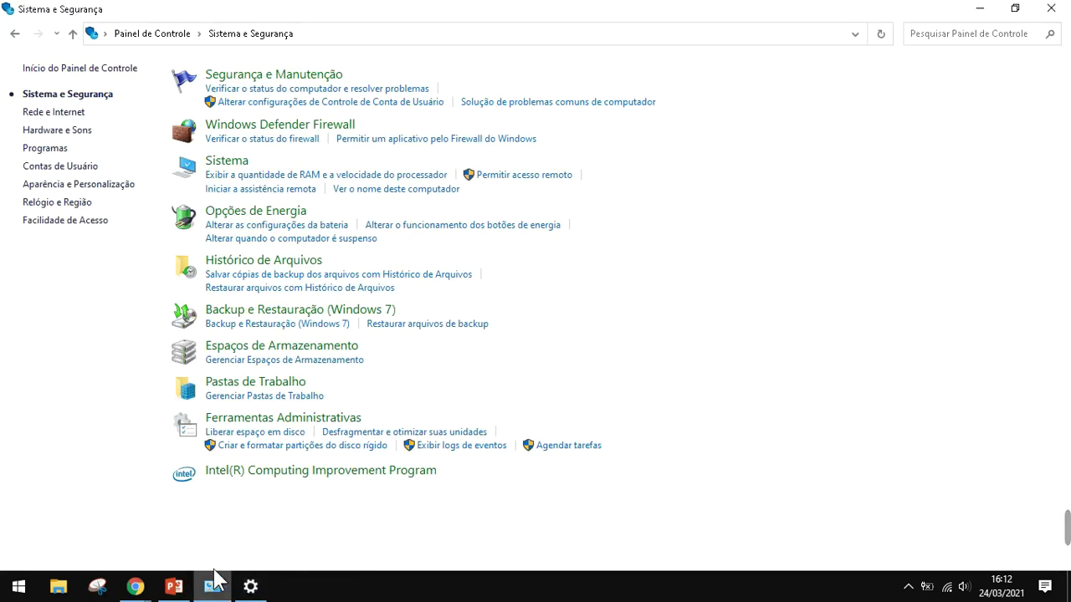
click(159, 35)
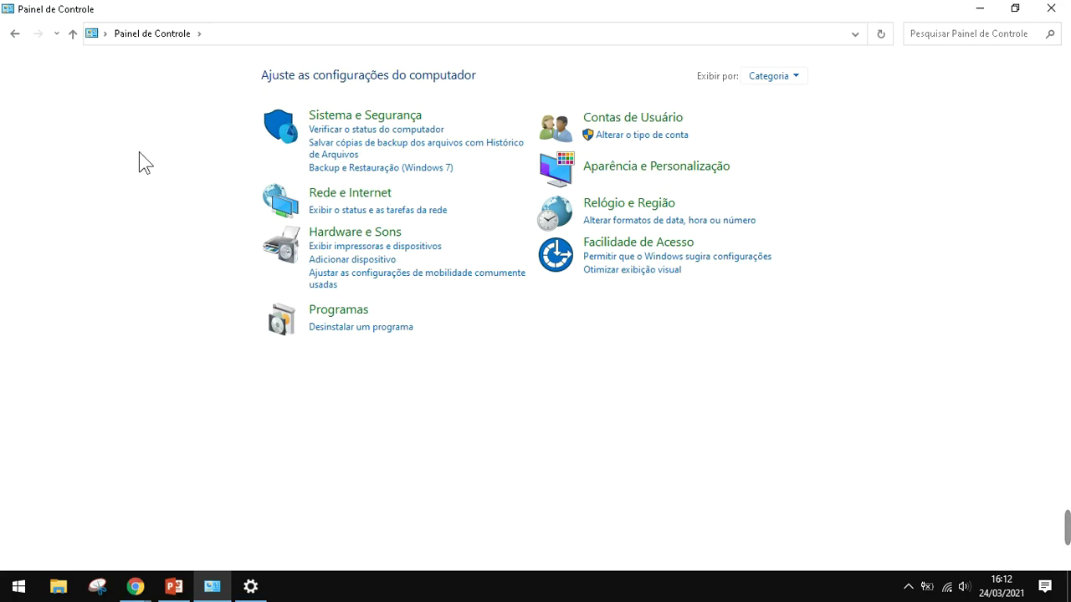
Step: Search Windows for "painel" and open the Painel de Controle app
click(14, 584)
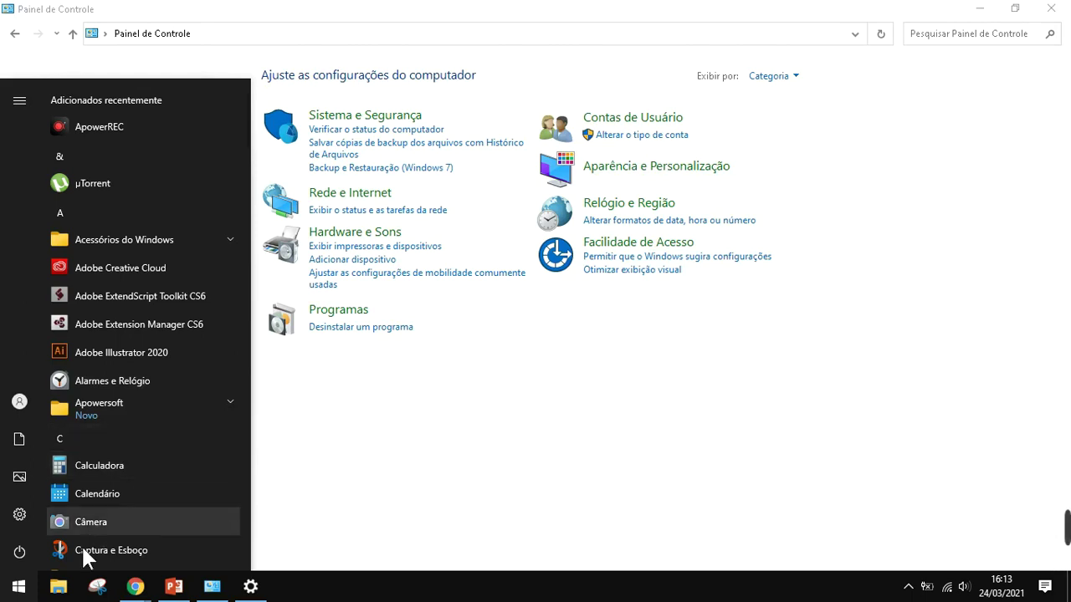
text(painel de)
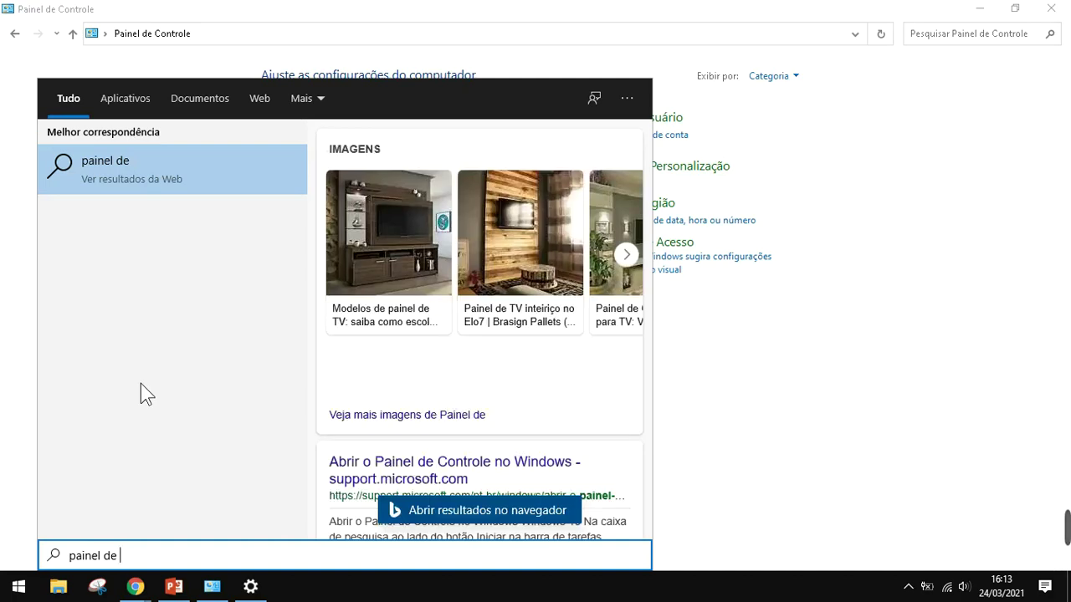
key(BackSpace)
key(BackSpace)
key(BackSpace)
key(BackSpace)
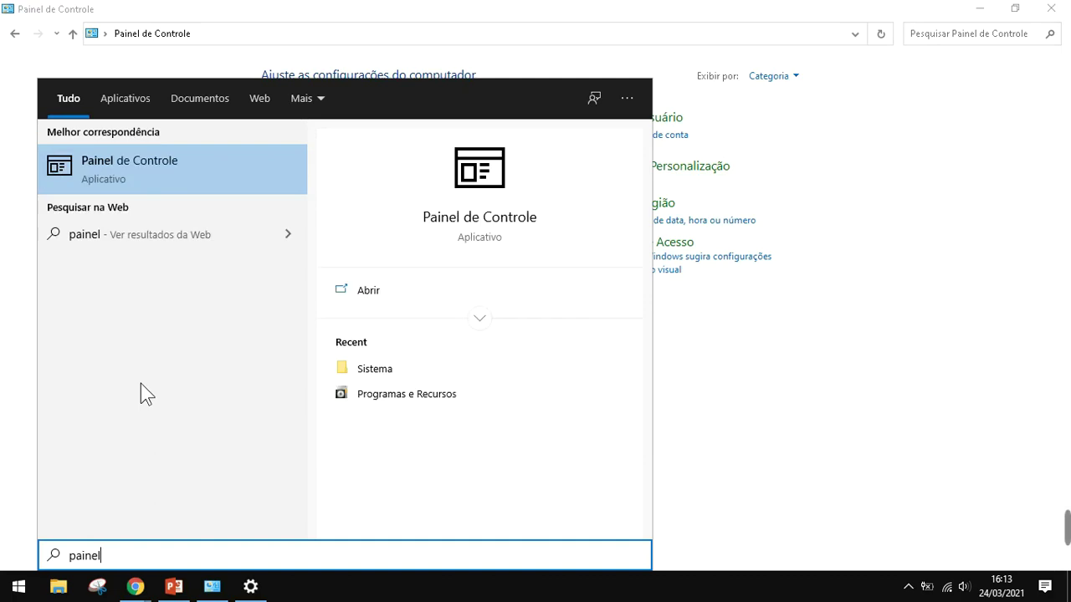
click(215, 178)
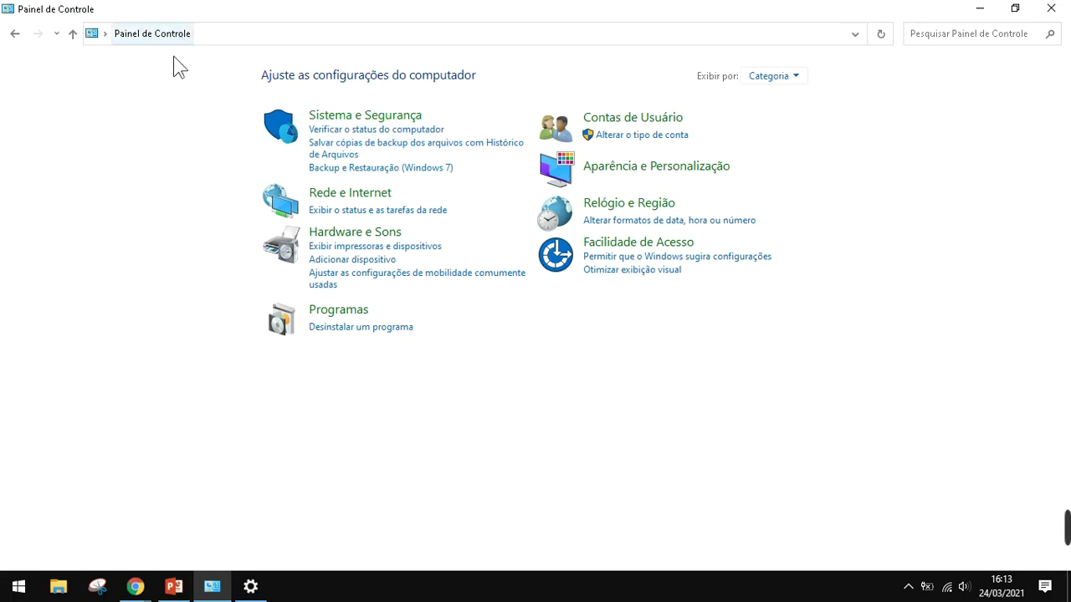
Step: Open Sistema e Segurança, switch to the Sobre page in Settings and highlight the processor's "i5" designation
click(355, 123)
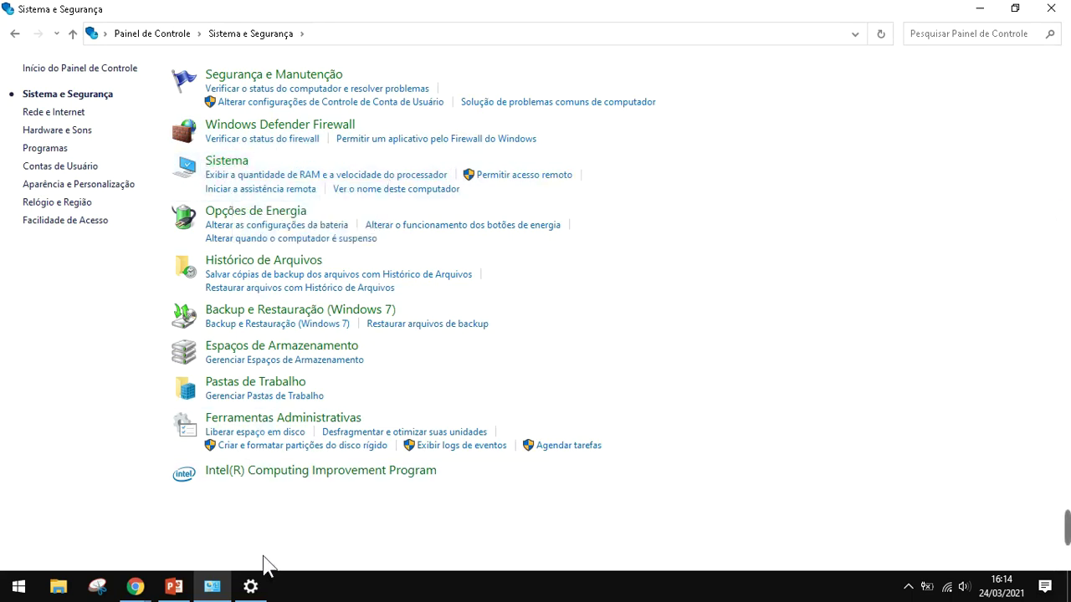
click(250, 587)
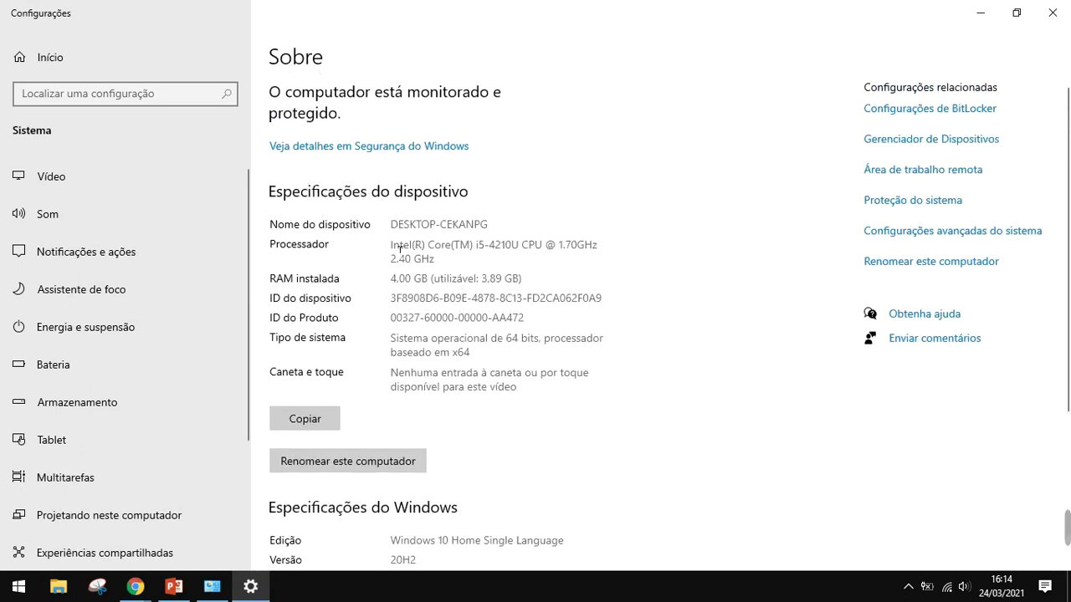
drag(399, 250, 549, 260)
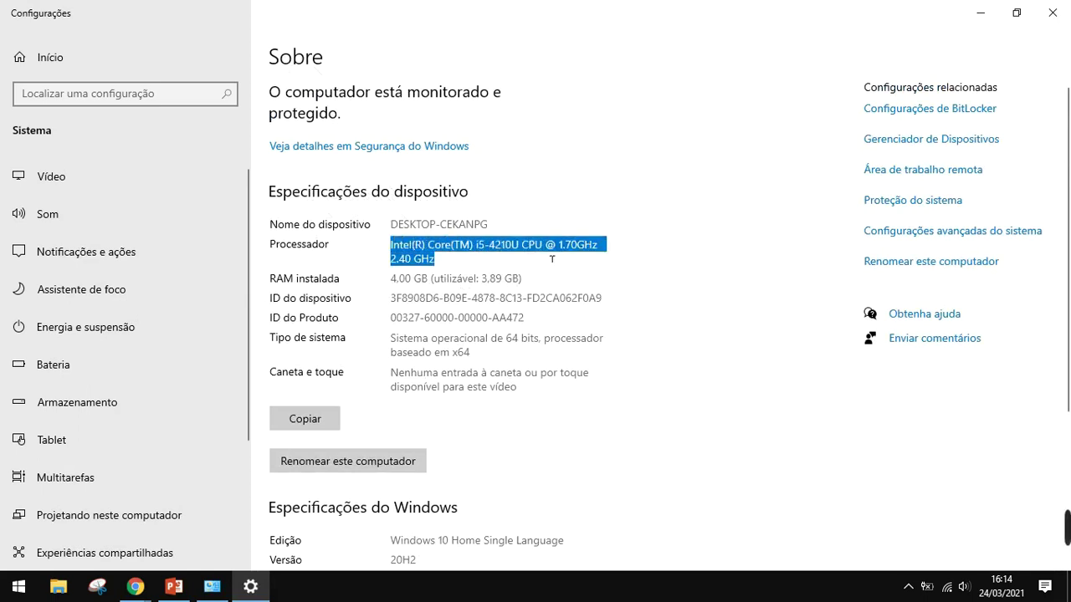
click(449, 261)
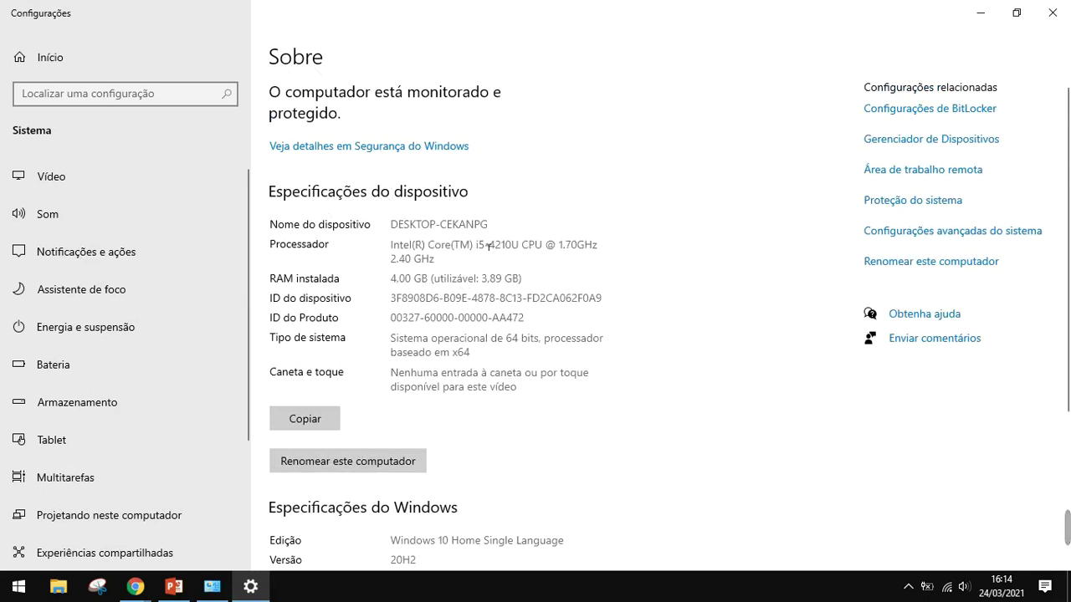
double_click(479, 245)
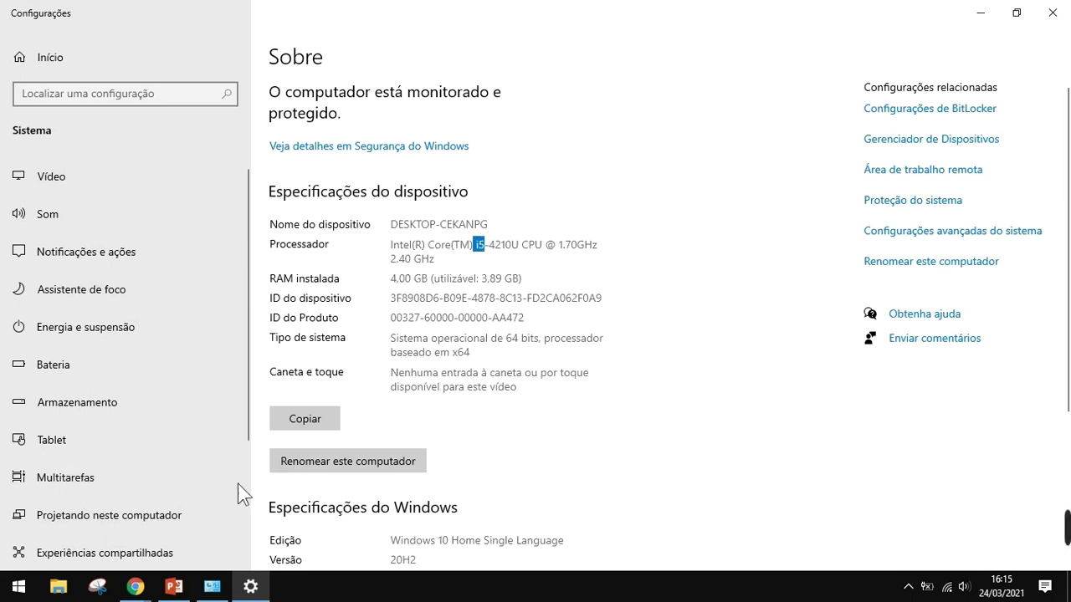
Step: Return Control Panel to its home page and switch to the Google Meet call to check the chat
click(213, 587)
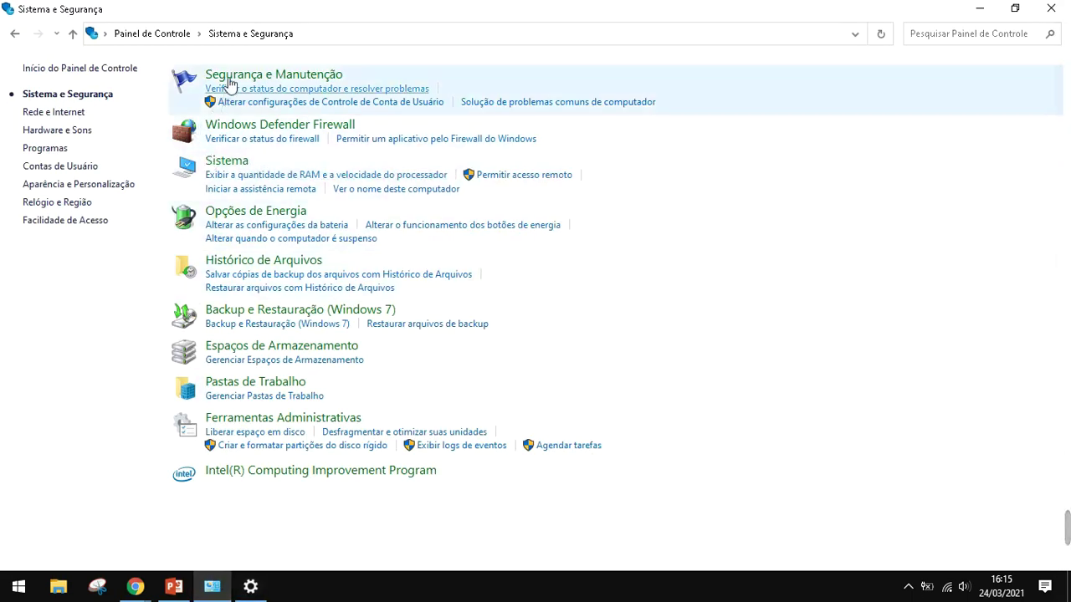
click(180, 33)
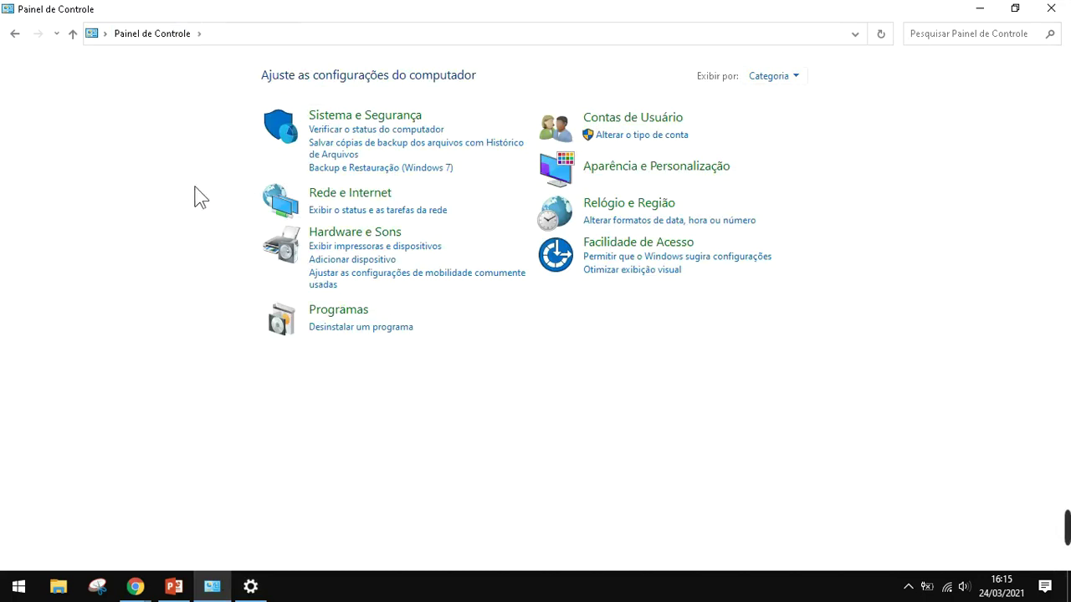
click(135, 587)
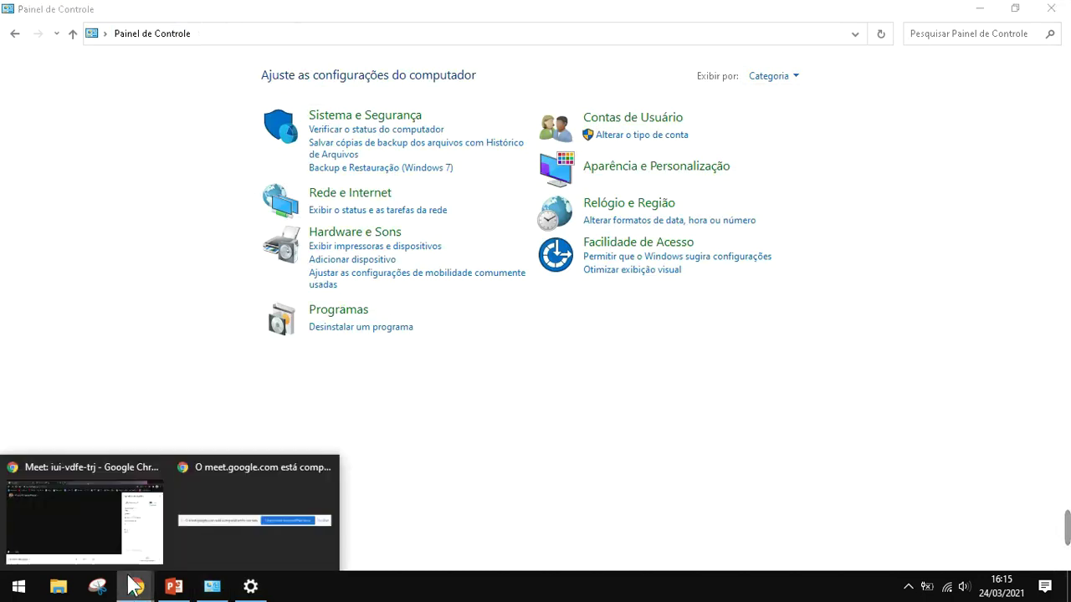
click(84, 511)
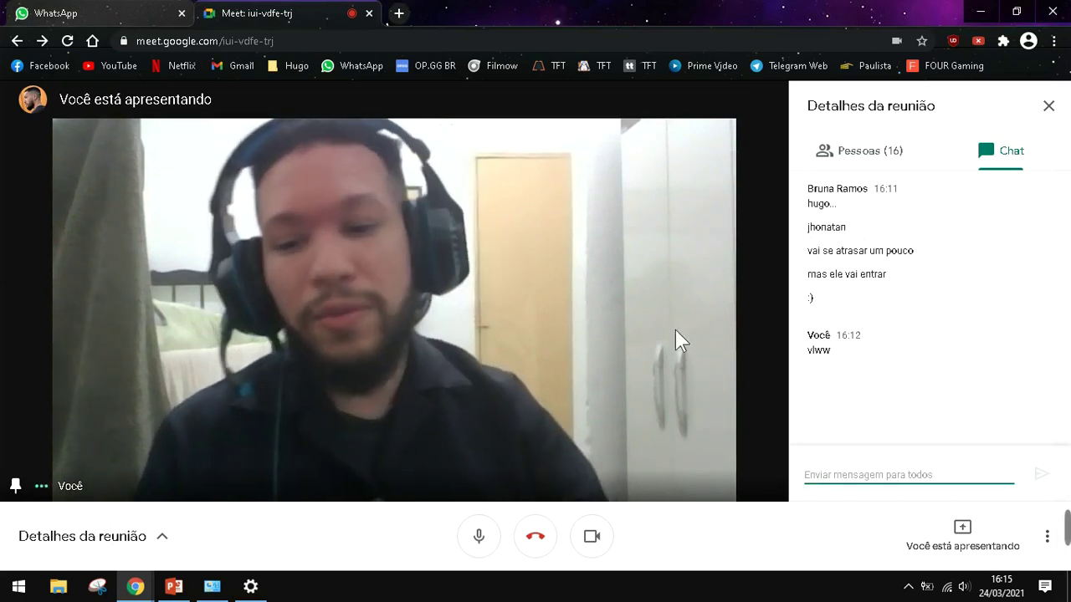
Step: Open Sistema e Segurança in Control Panel again and switch to the Sobre page in Settings
click(213, 587)
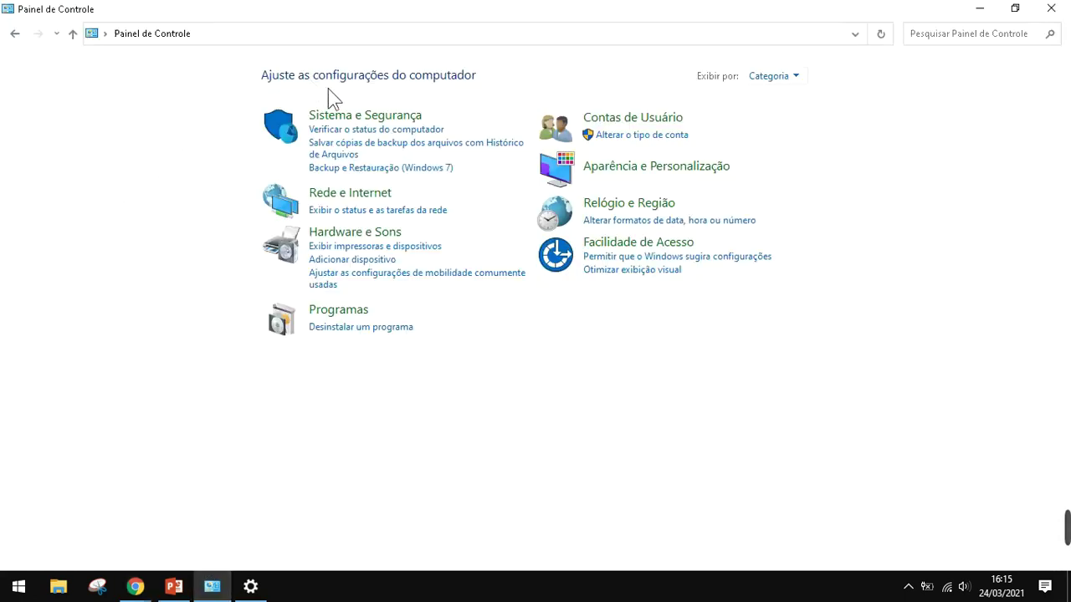
click(352, 117)
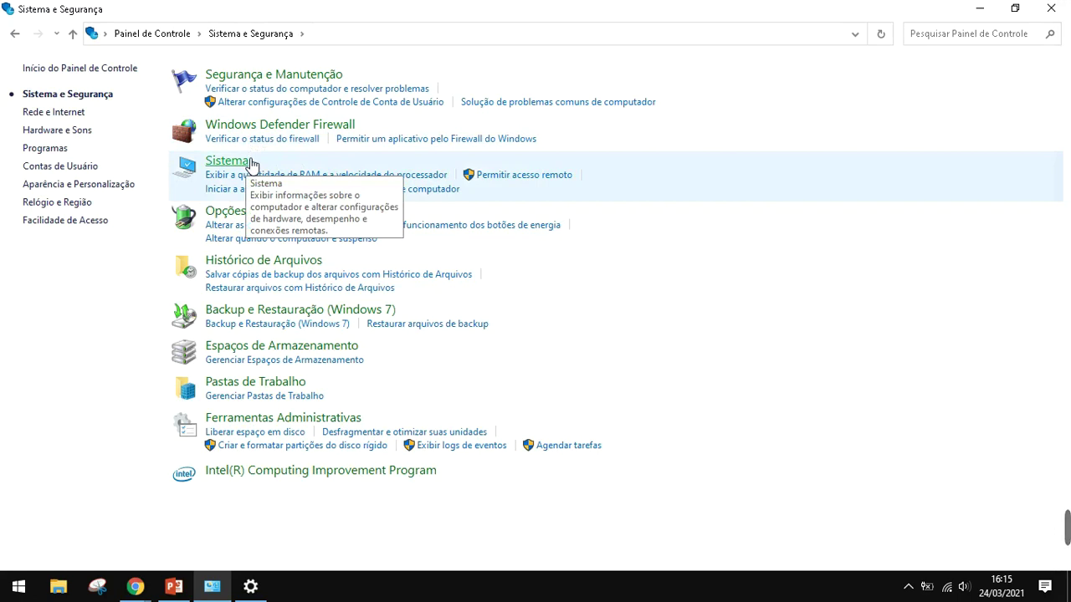
click(251, 585)
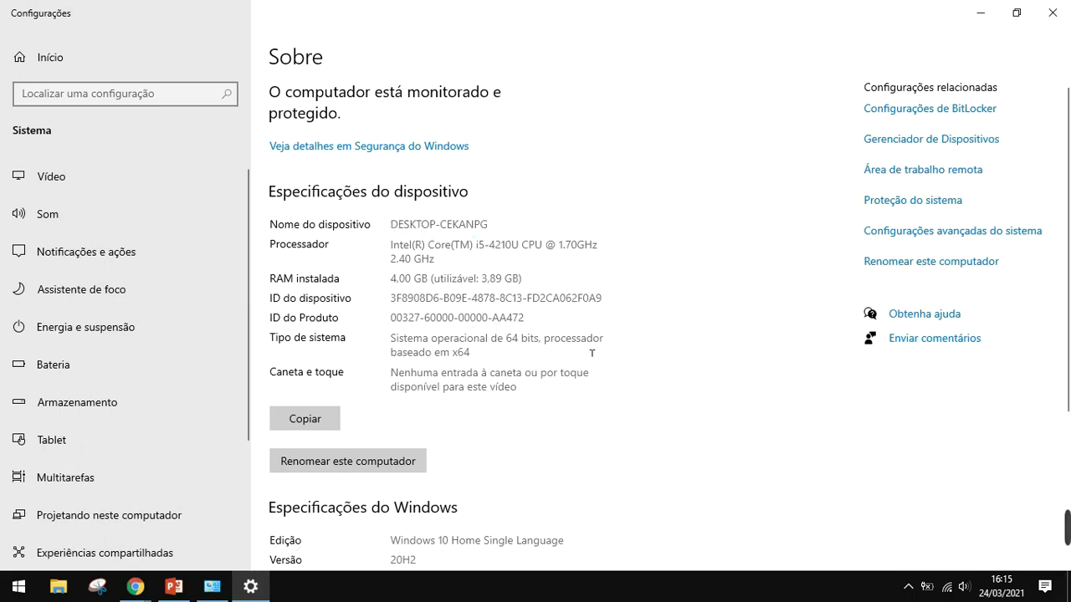
Step: Highlight the processor and the installed RAM value in the device specifications
drag(390, 224, 488, 224)
click(427, 258)
triple_click(427, 258)
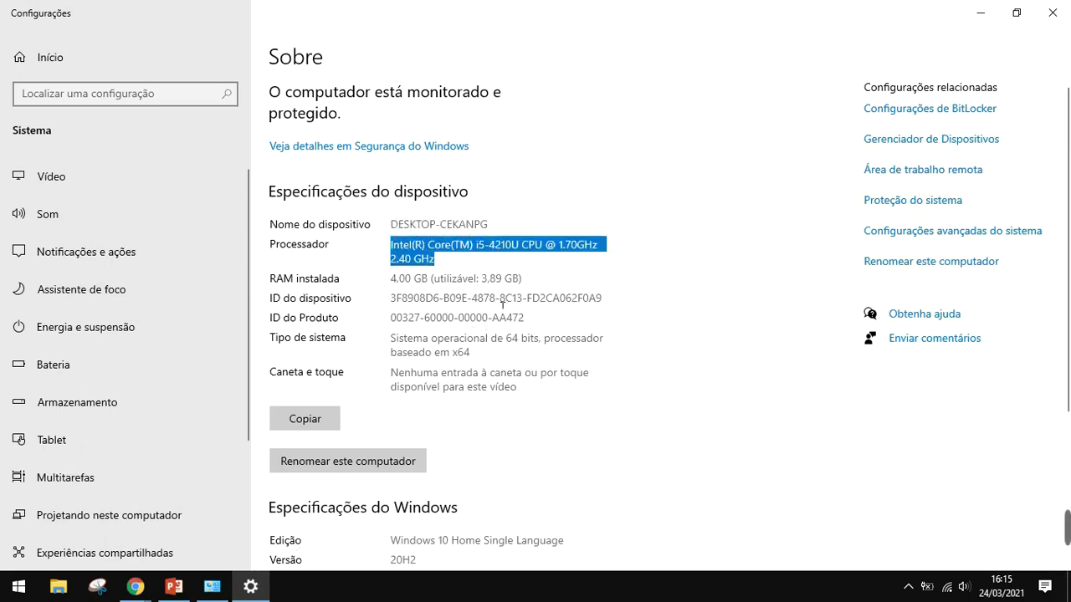
click(403, 262)
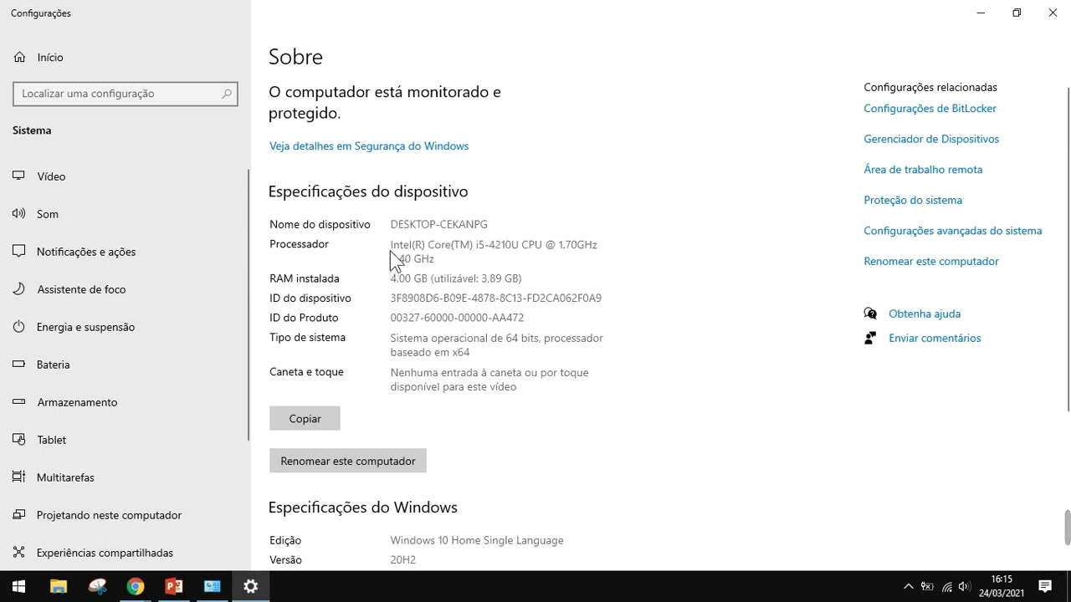
double_click(391, 248)
click(430, 280)
drag(406, 281, 499, 288)
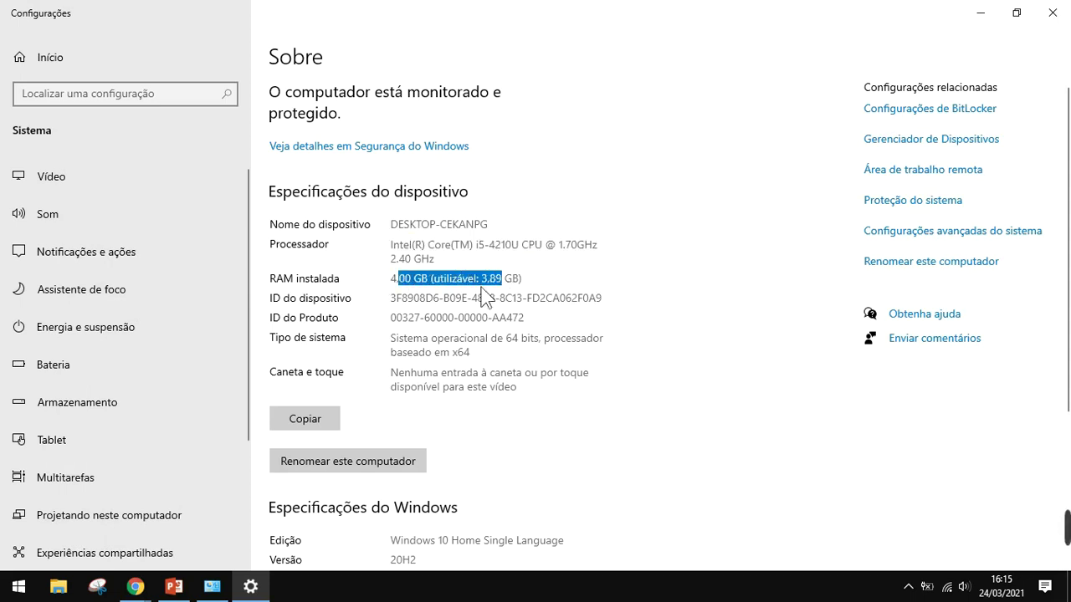
Step: Examine the Windows specifications on the Sobre page, highlight the Windows edition, and return to the device specifications
click(469, 288)
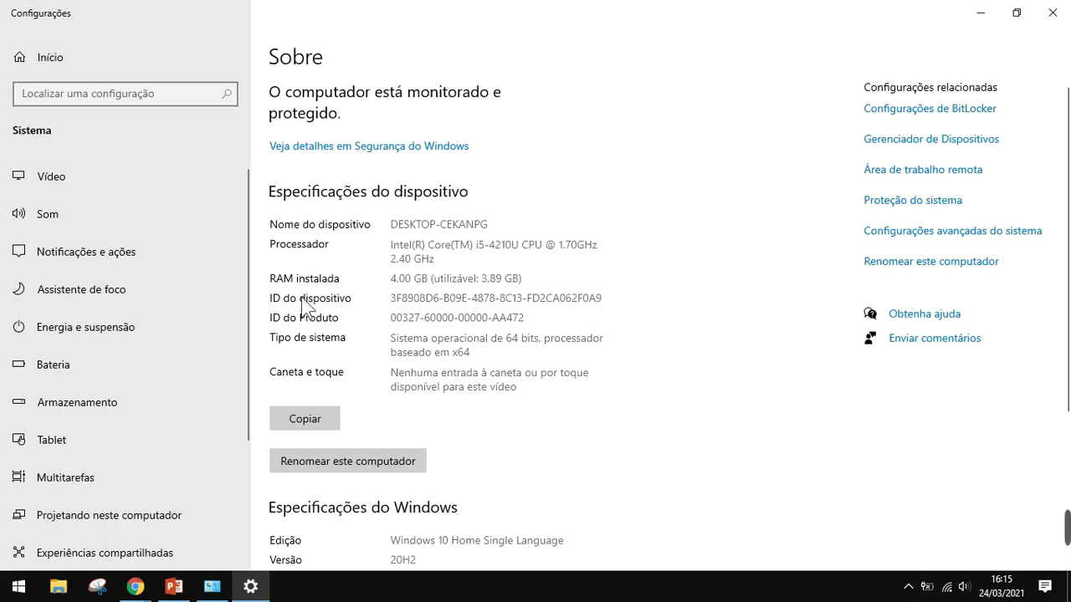
scroll(573, 247, down, 3)
scroll(569, 244, down, 1)
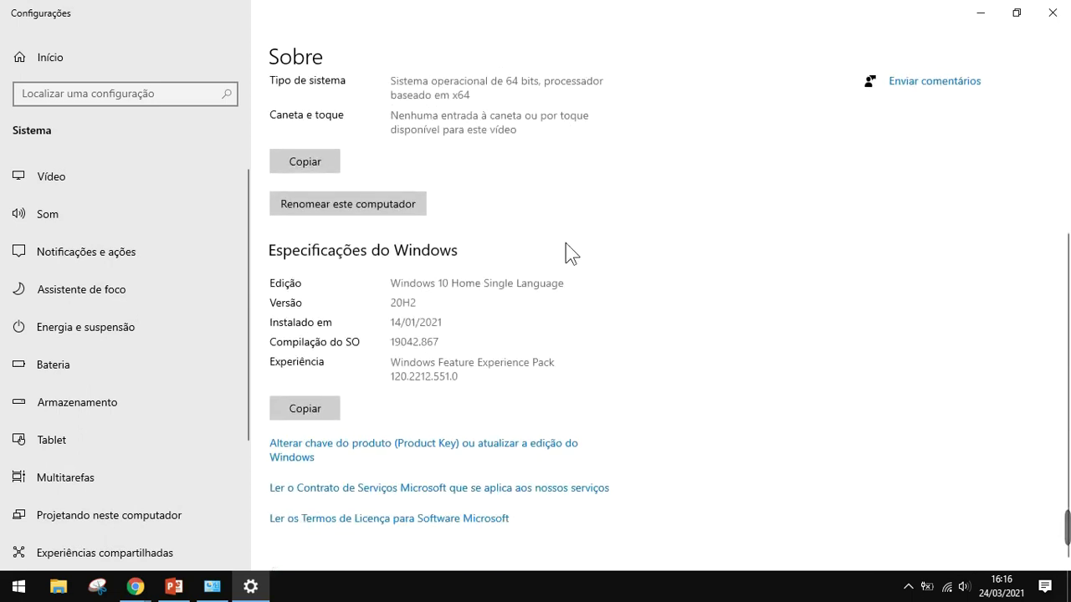
double_click(413, 284)
drag(461, 287, 598, 285)
click(497, 287)
double_click(444, 285)
click(454, 285)
drag(390, 284, 456, 285)
click(451, 285)
drag(390, 284, 456, 285)
click(456, 285)
scroll(494, 206, up, 2)
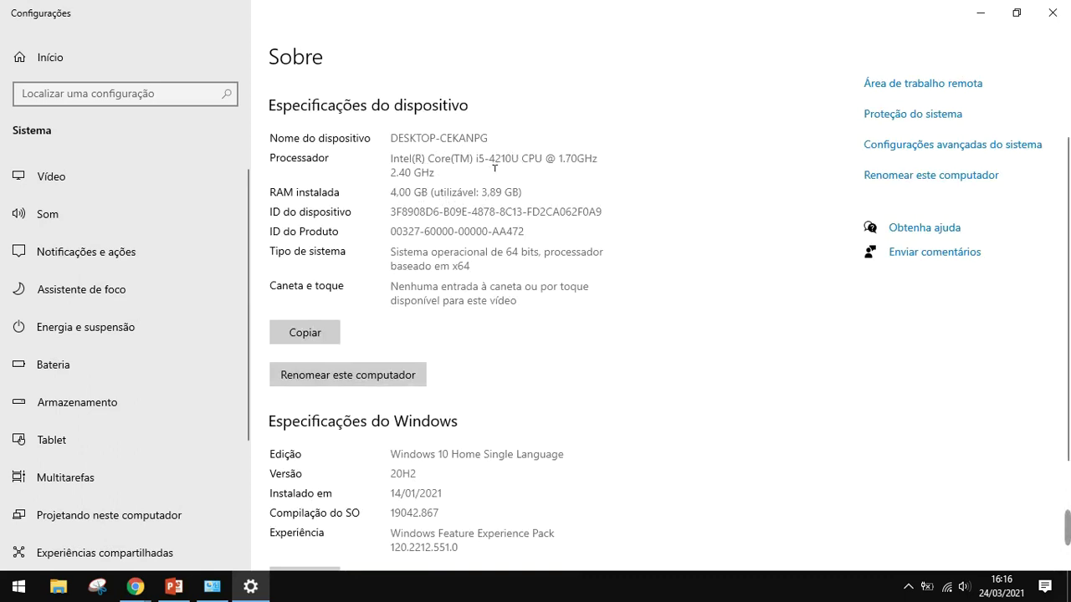
scroll(511, 198, up, 1)
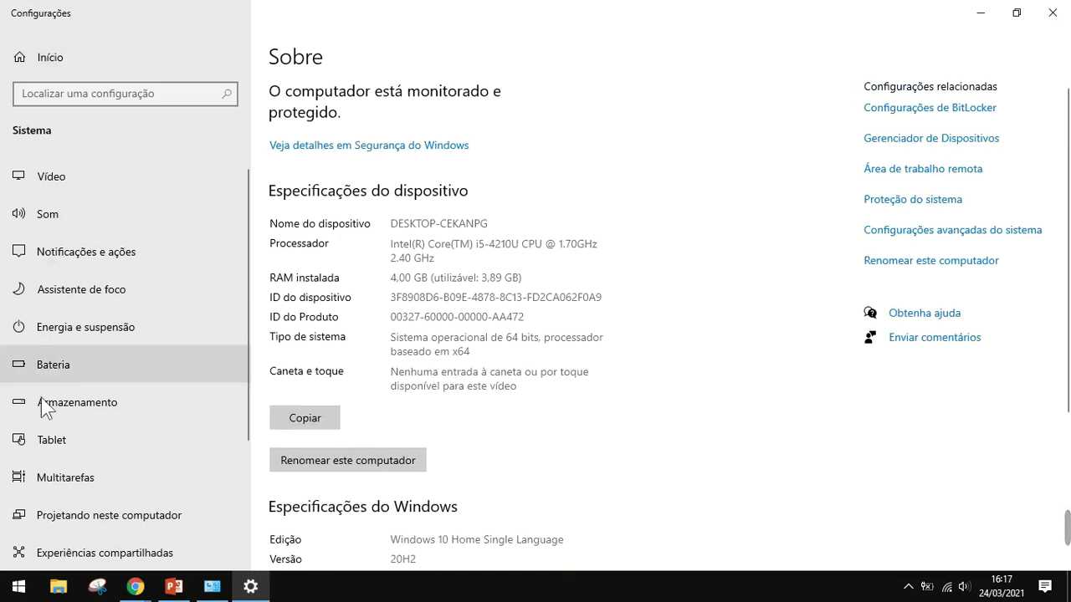
click(19, 585)
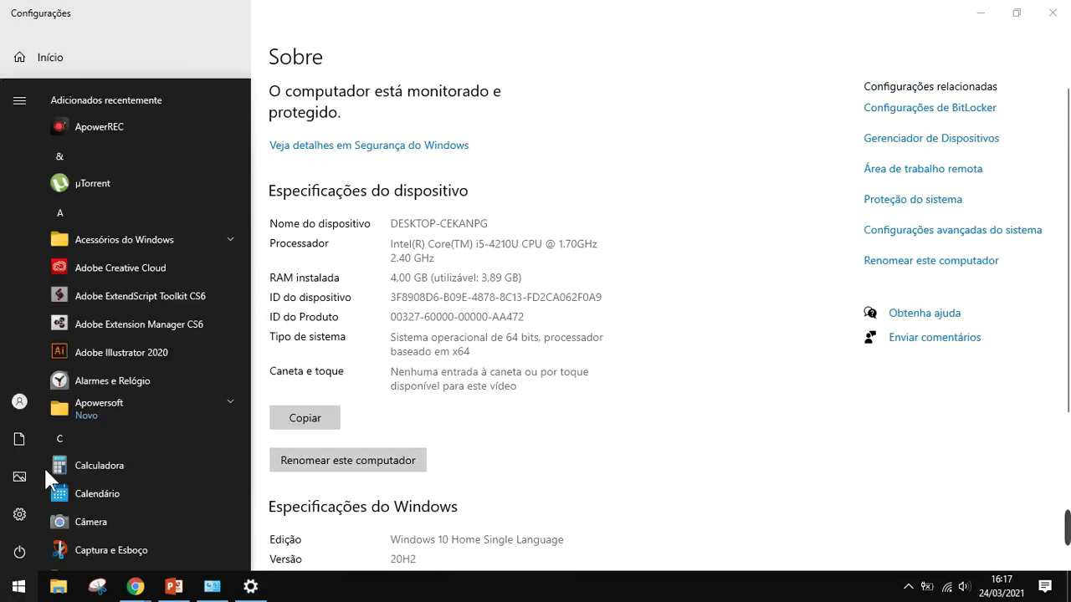
click(716, 58)
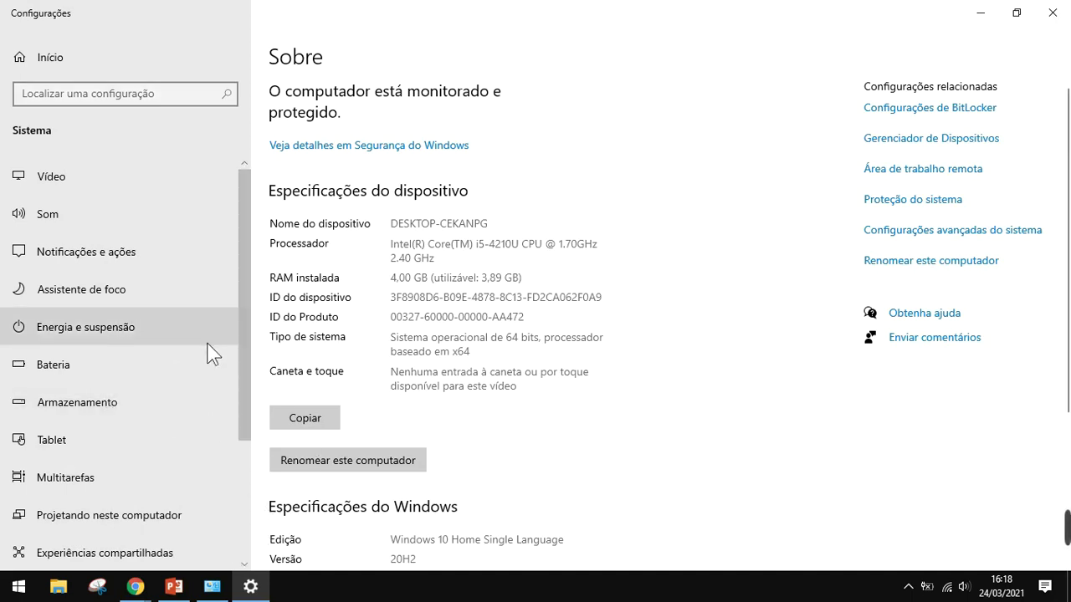
Step: Close Settings and return Control Panel to its home page, with a brief look at Rede e Internet
click(1053, 14)
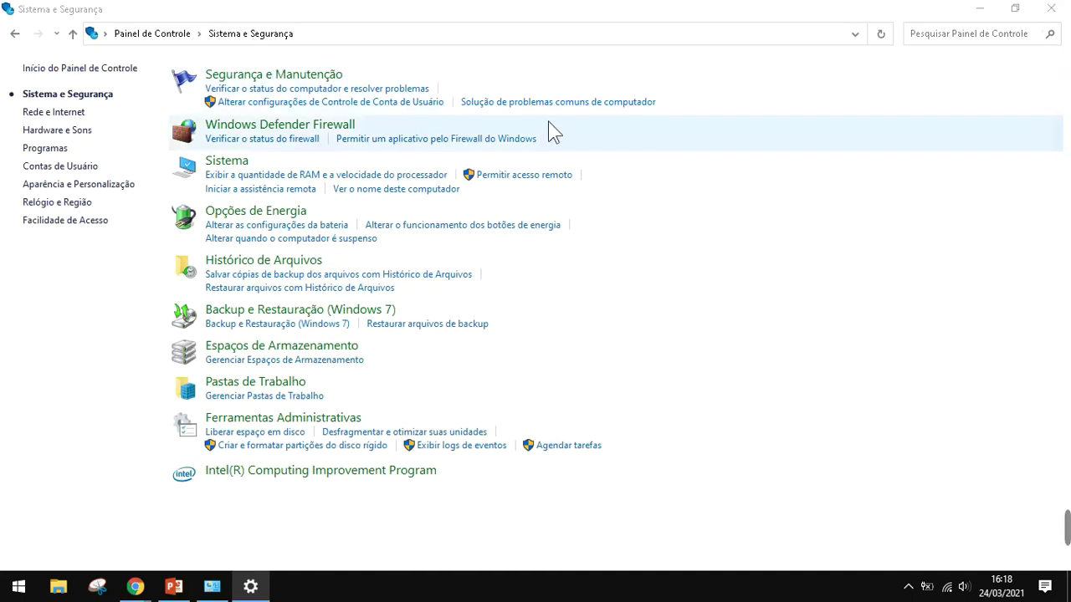
click(15, 34)
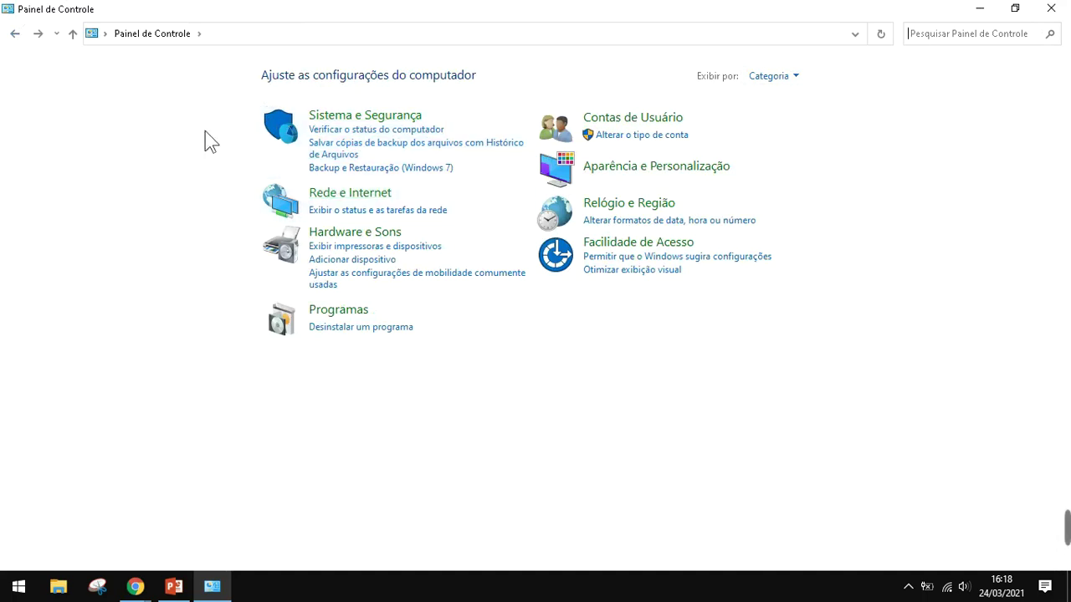
click(342, 194)
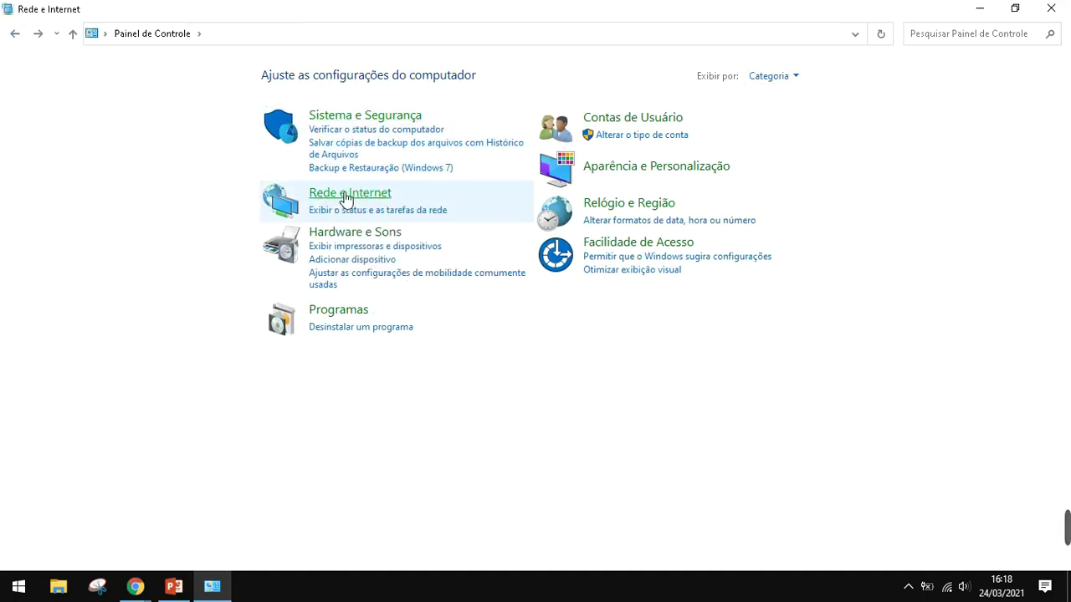
click(15, 35)
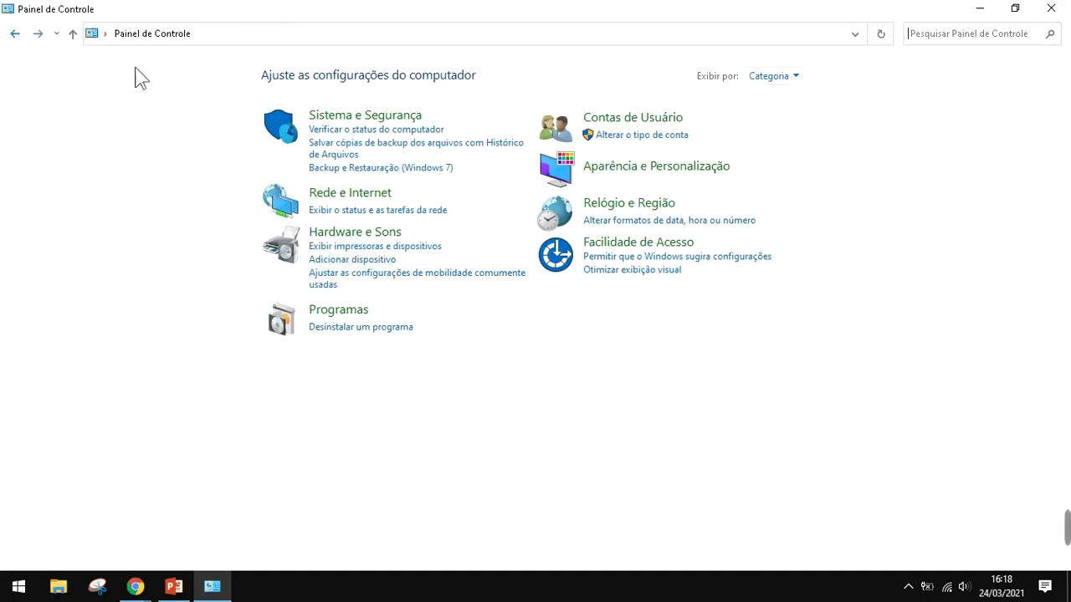
Step: Open the Mouse properties from Hardware e Sons and display the Botões settings
click(346, 236)
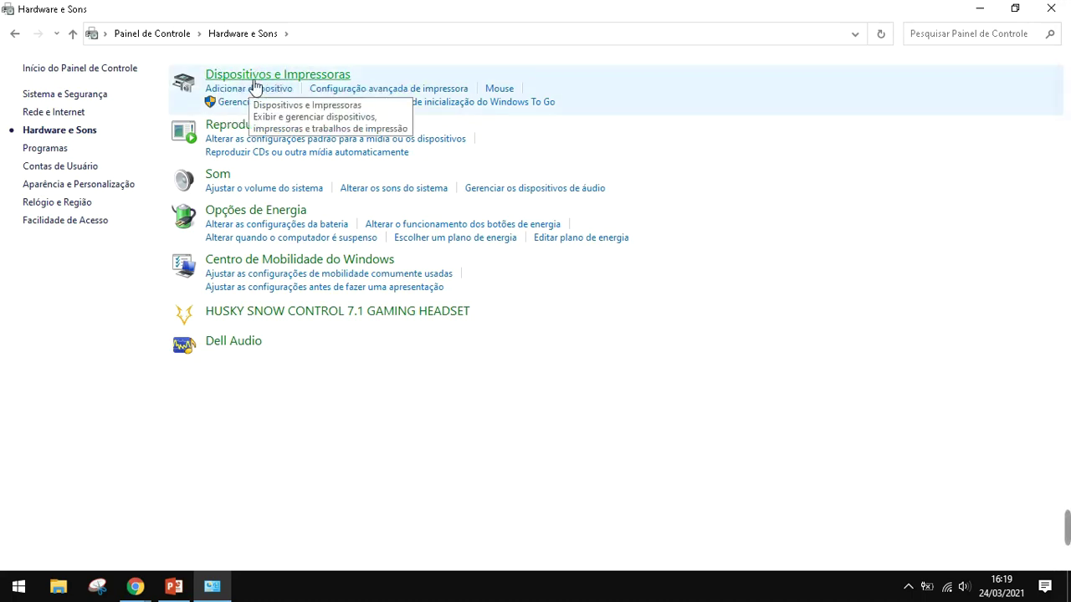
click(502, 90)
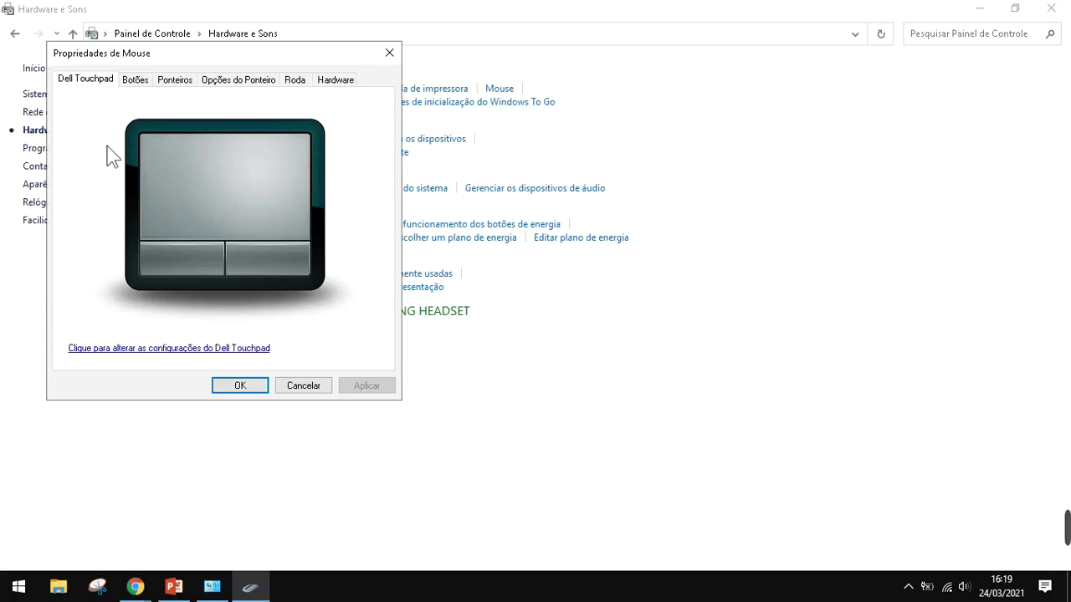
click(134, 81)
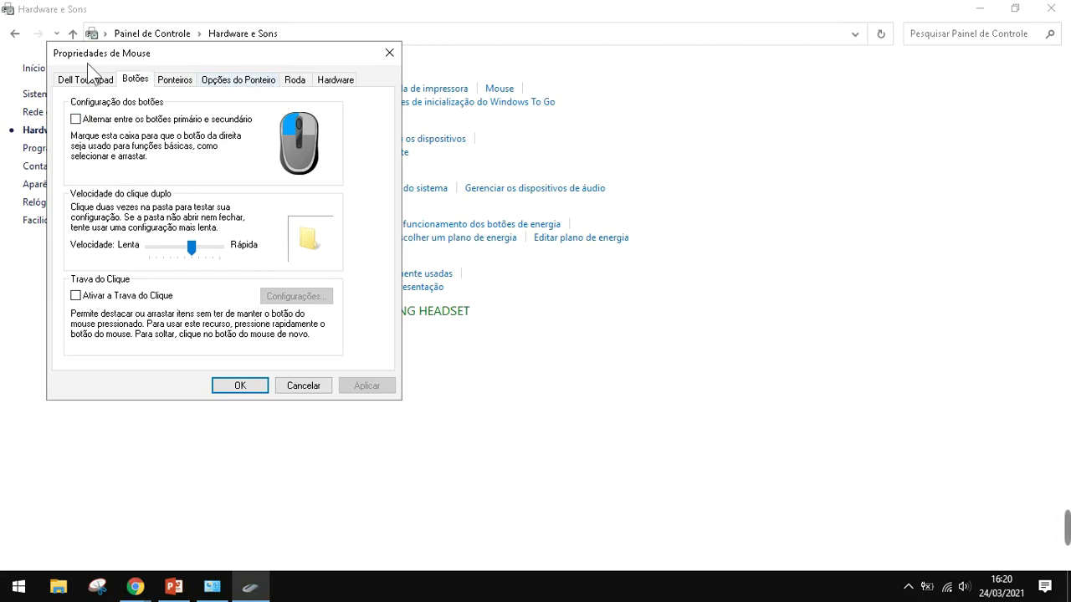
Step: In Opções do Ponteiro, try the slowest and fastest pointer speeds and set the speed back to the middle
click(238, 79)
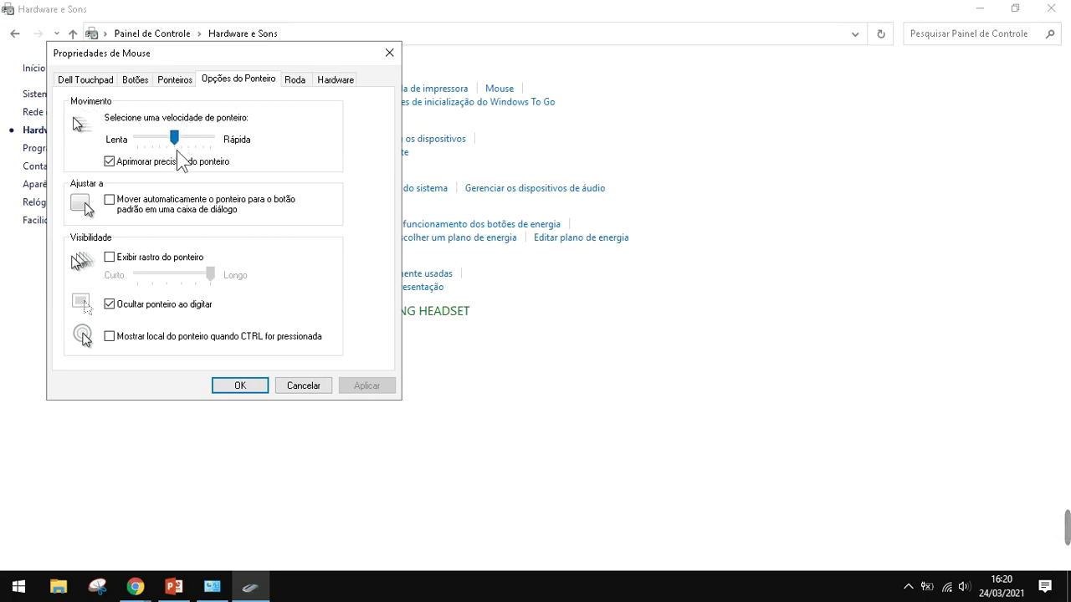
drag(177, 143, 137, 142)
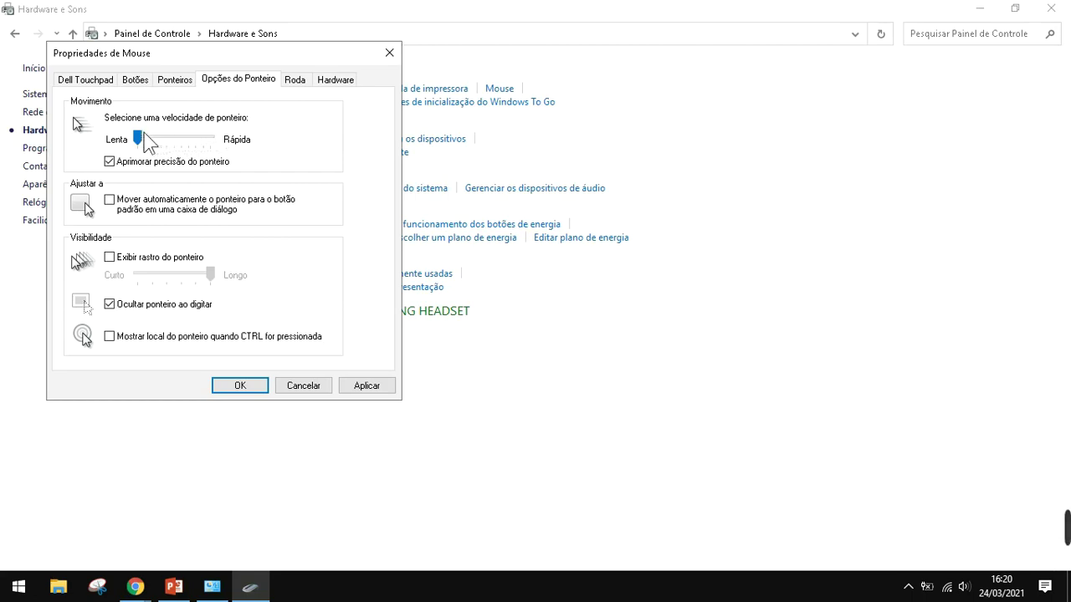
drag(139, 136, 210, 137)
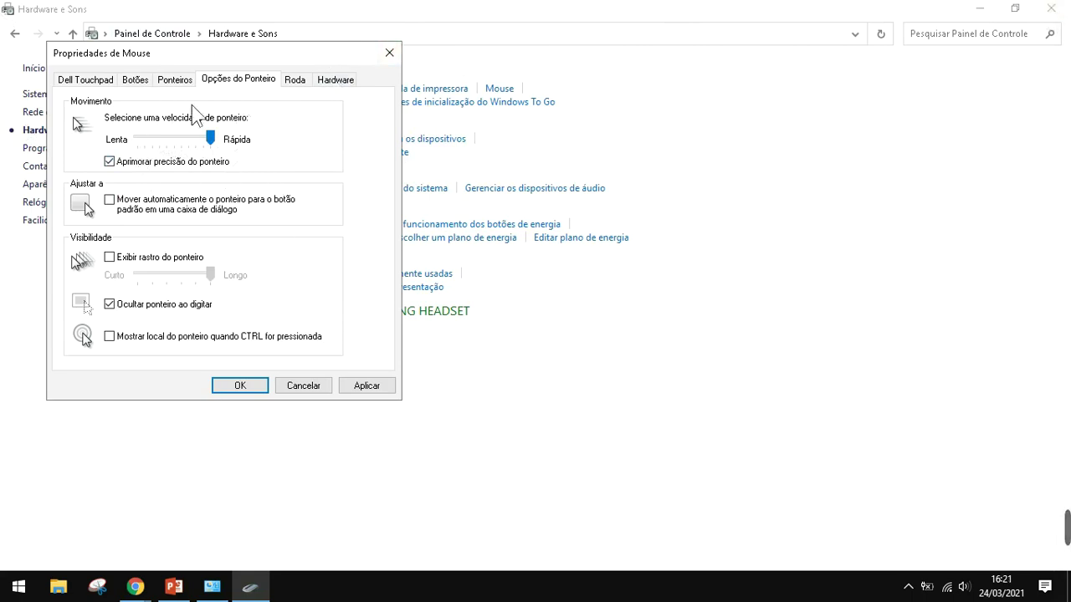
drag(210, 138, 171, 131)
Step: Enable Exibir rastro do ponteiro to demonstrate the pointer trail and disable it again
click(110, 257)
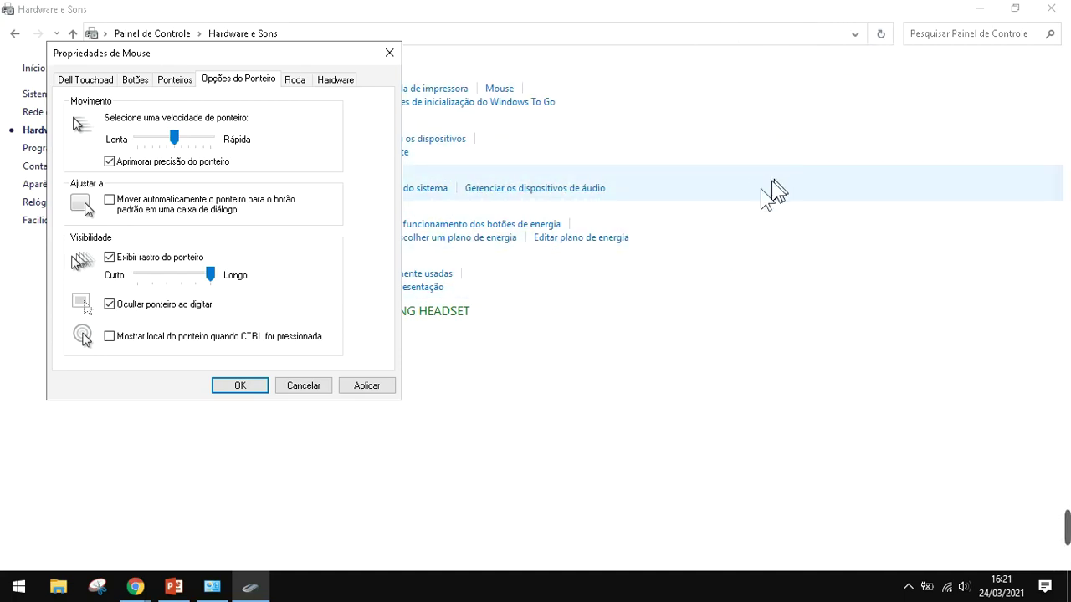
click(103, 256)
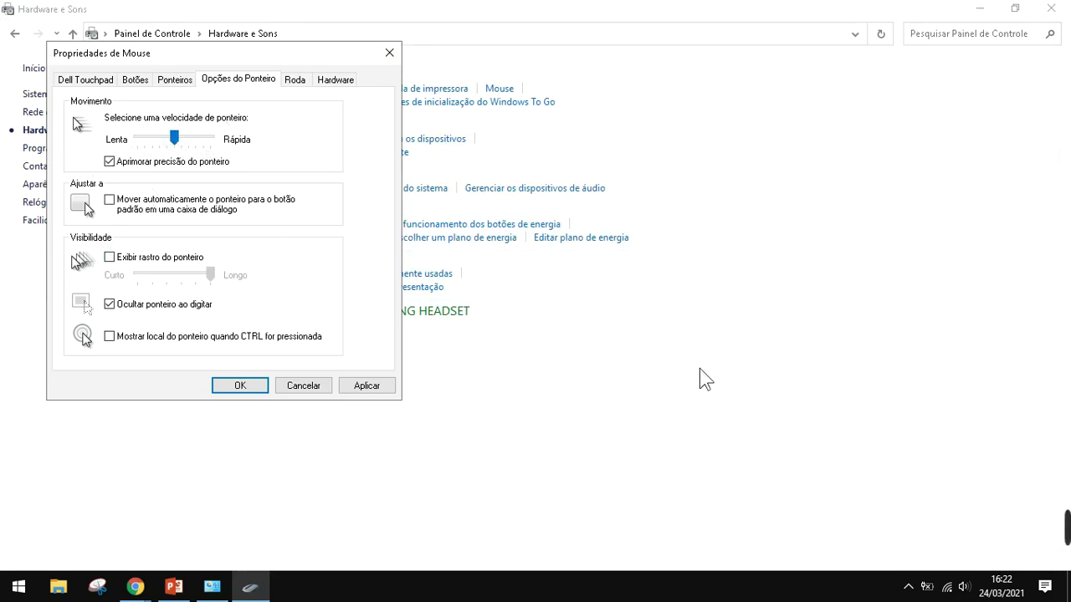
Step: In Ponteiros, browse the available cursor files in the Cursors folder for the Seleção Normal pointer
click(180, 82)
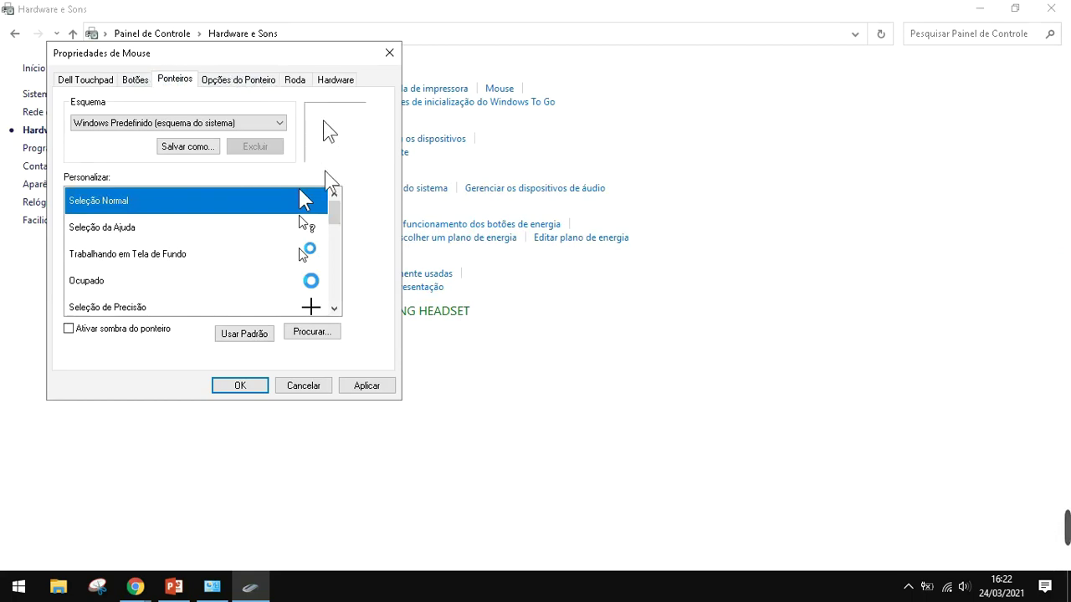
click(305, 332)
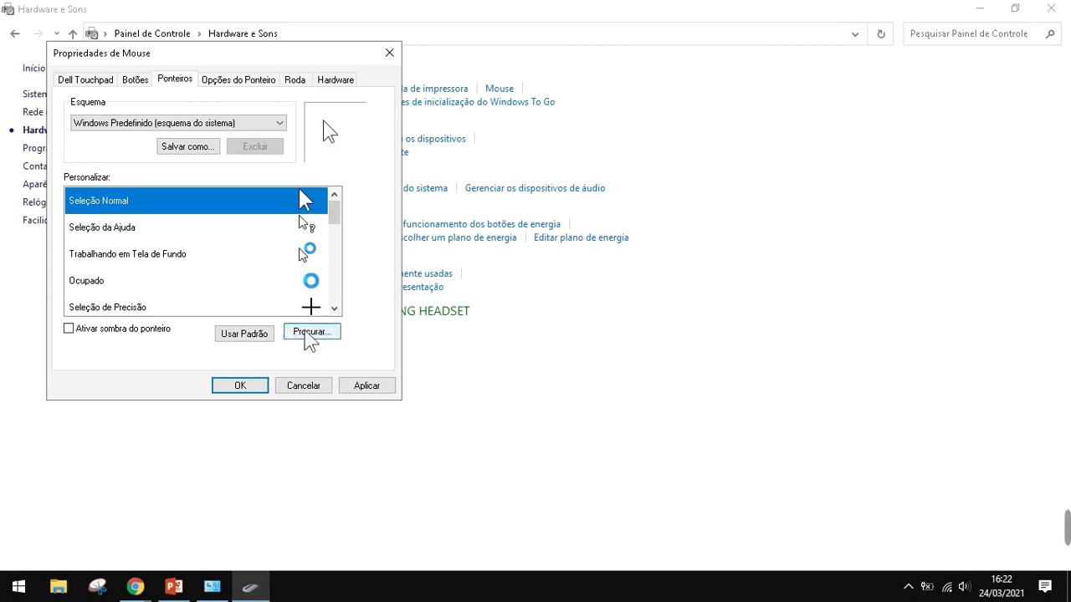
click(316, 343)
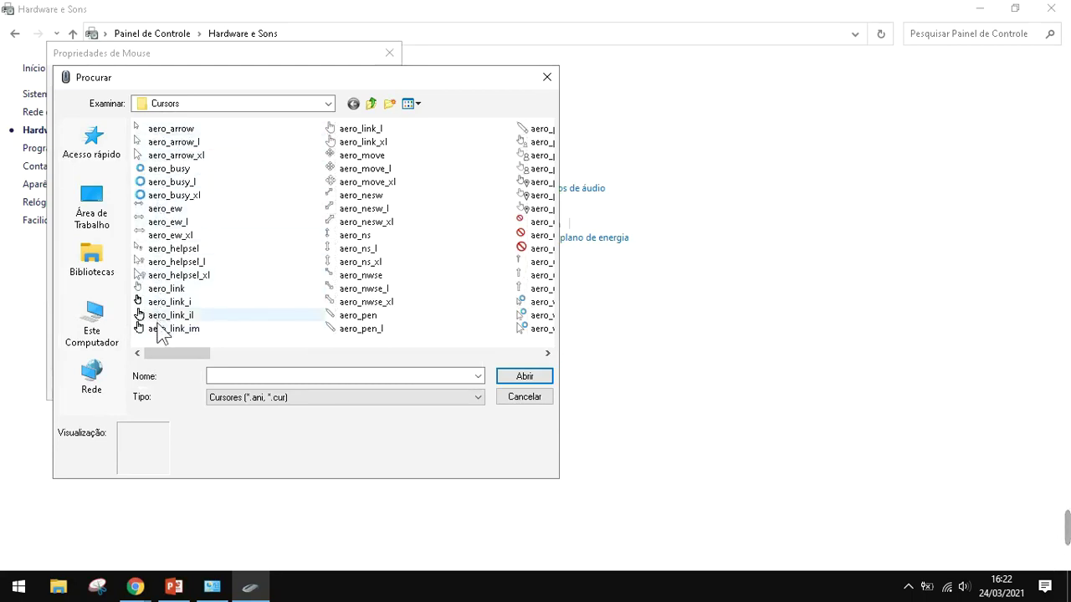
click(548, 352)
click(547, 353)
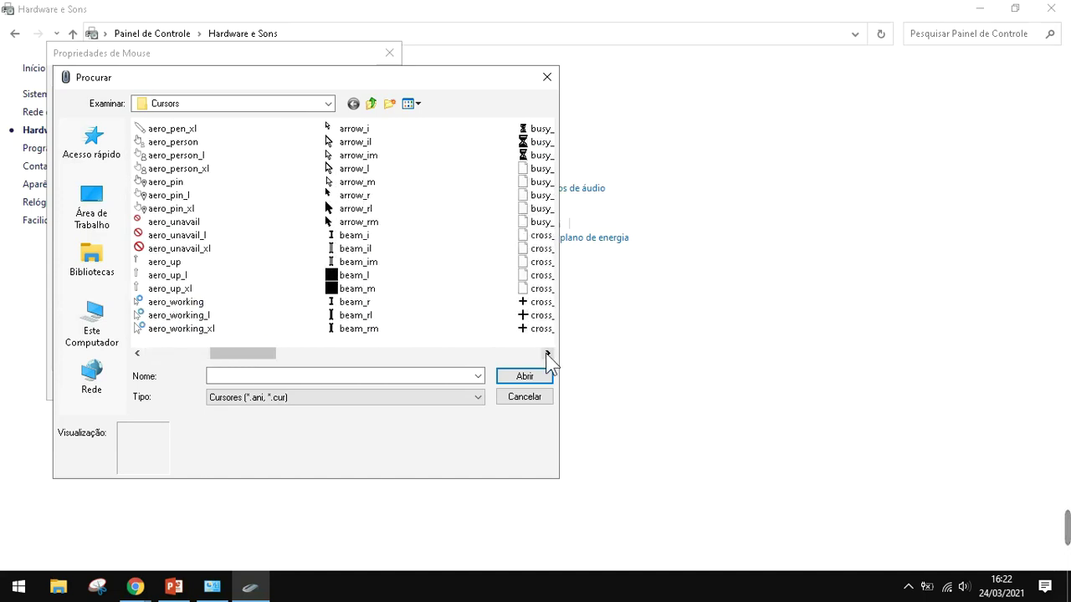
click(548, 352)
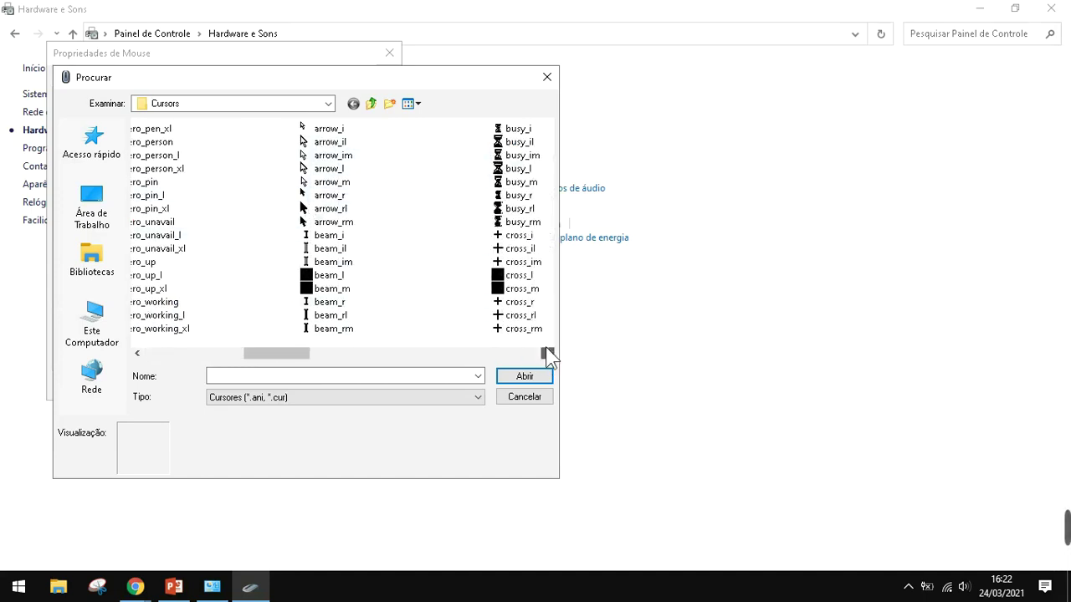
click(548, 352)
click(548, 352)
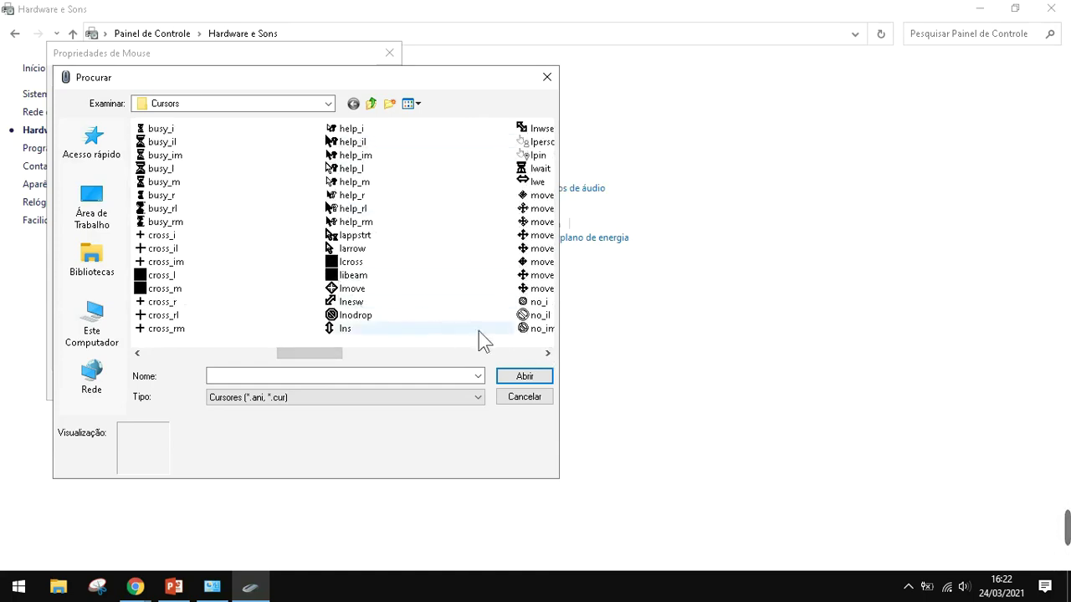
click(548, 352)
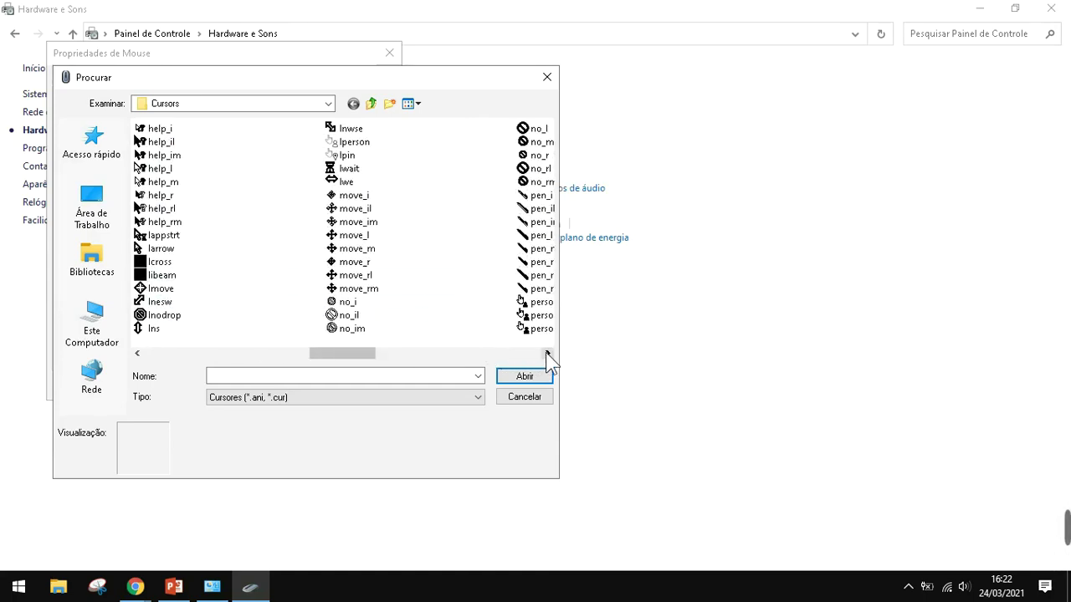
click(548, 352)
click(548, 353)
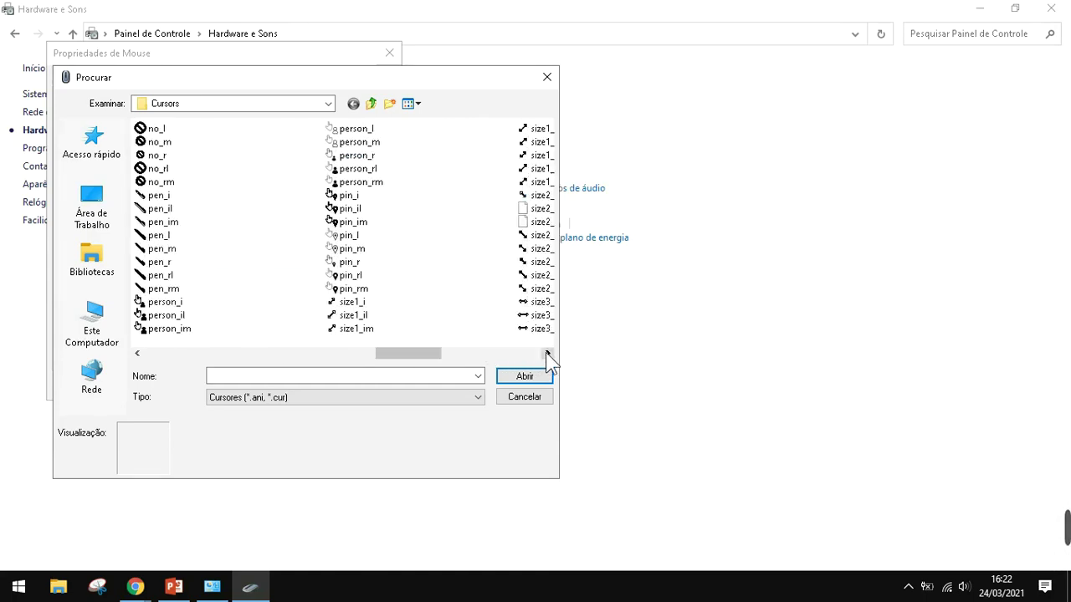
click(548, 352)
drag(481, 353, 51, 351)
click(173, 356)
click(173, 356)
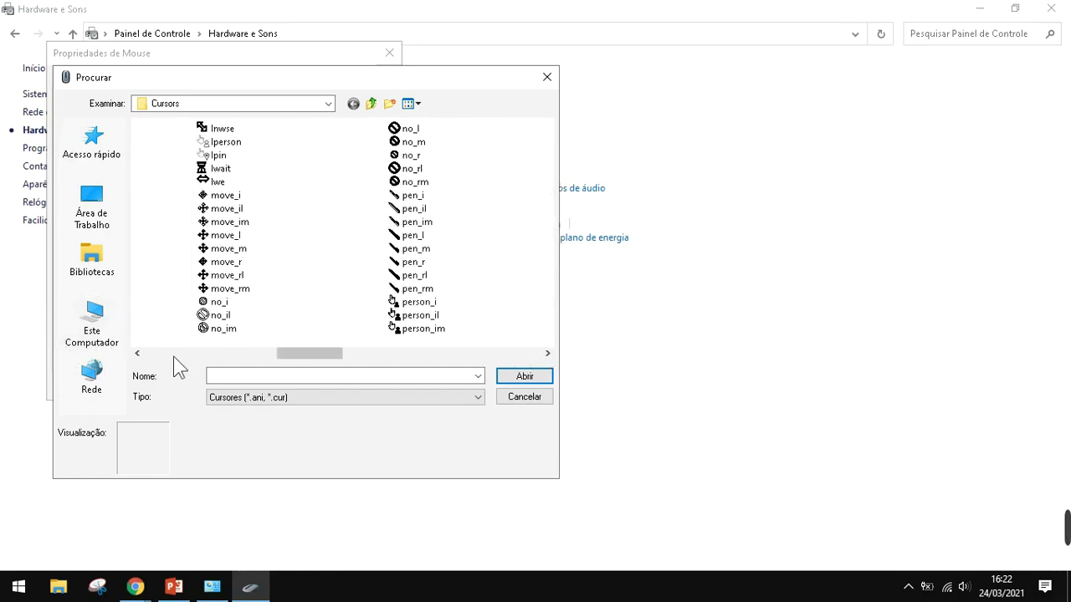
click(173, 357)
click(173, 356)
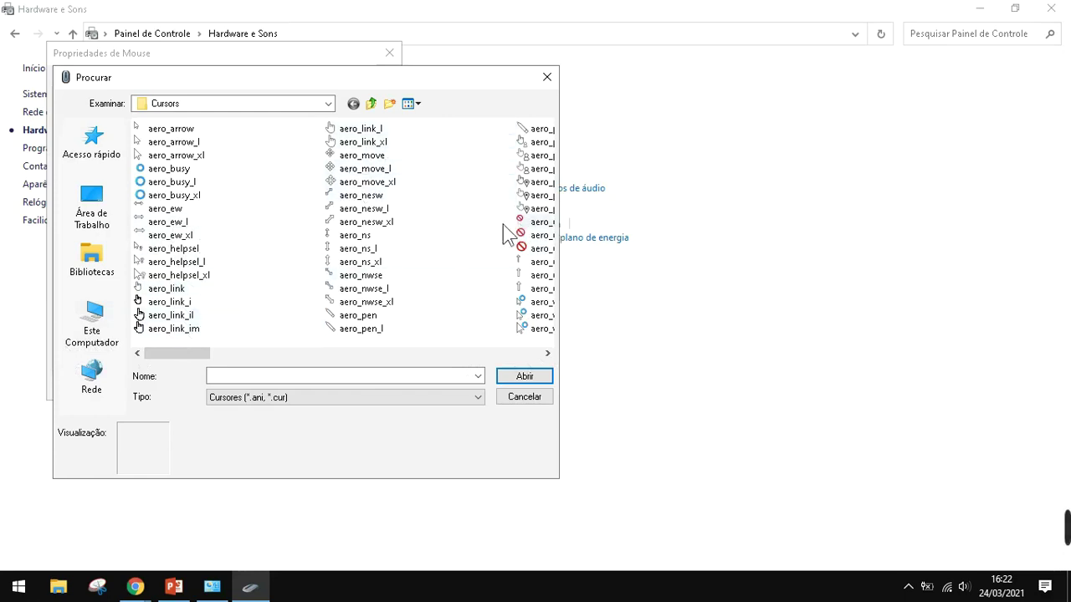
Step: Assign the aero_link_il cursor to the Seleção Normal pointer and apply the change
click(180, 317)
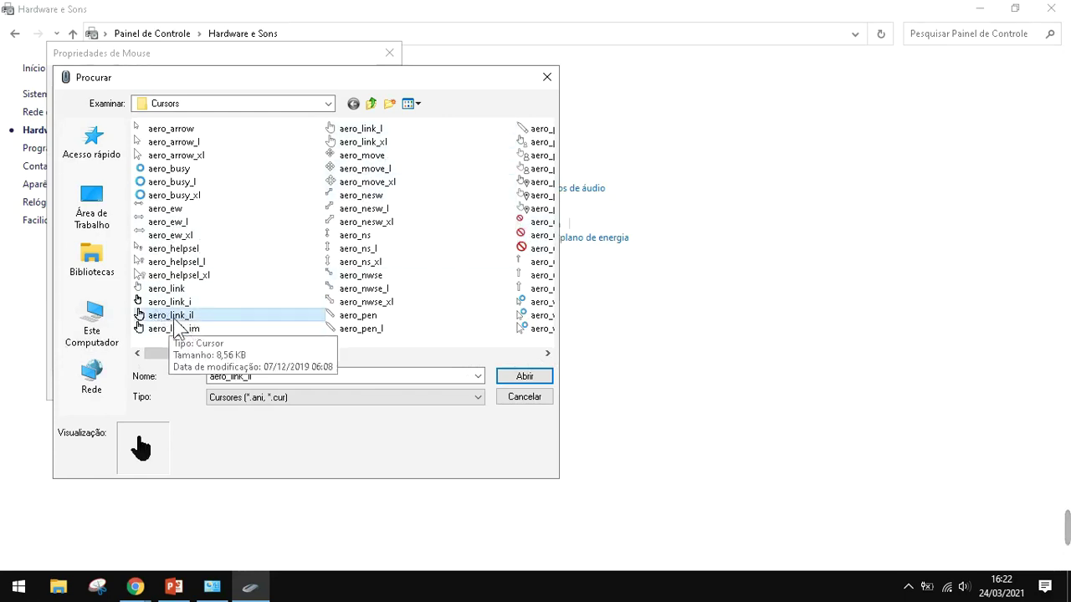
click(522, 376)
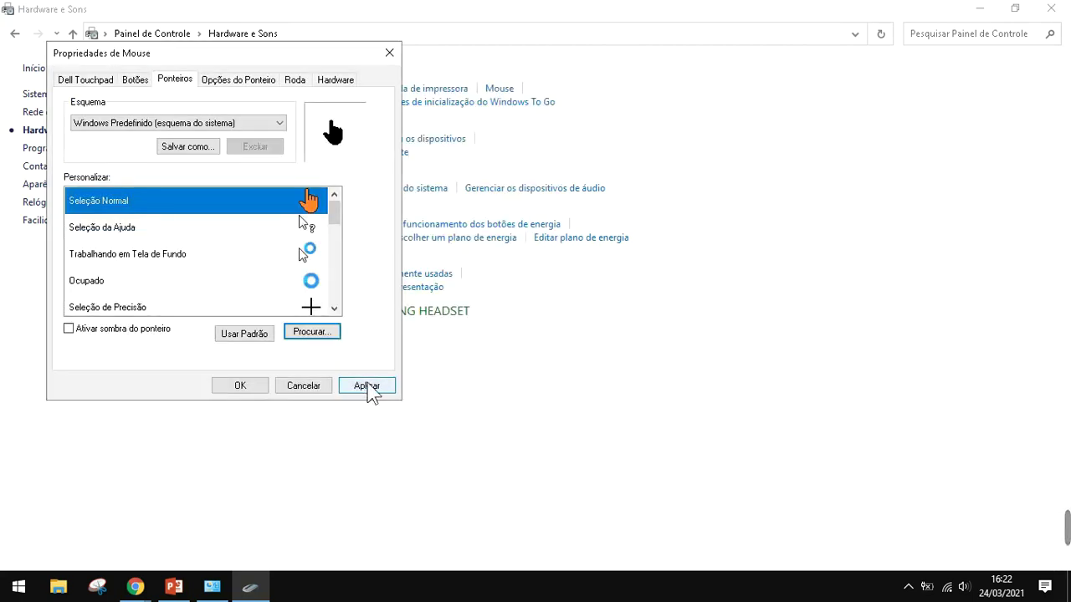
click(368, 387)
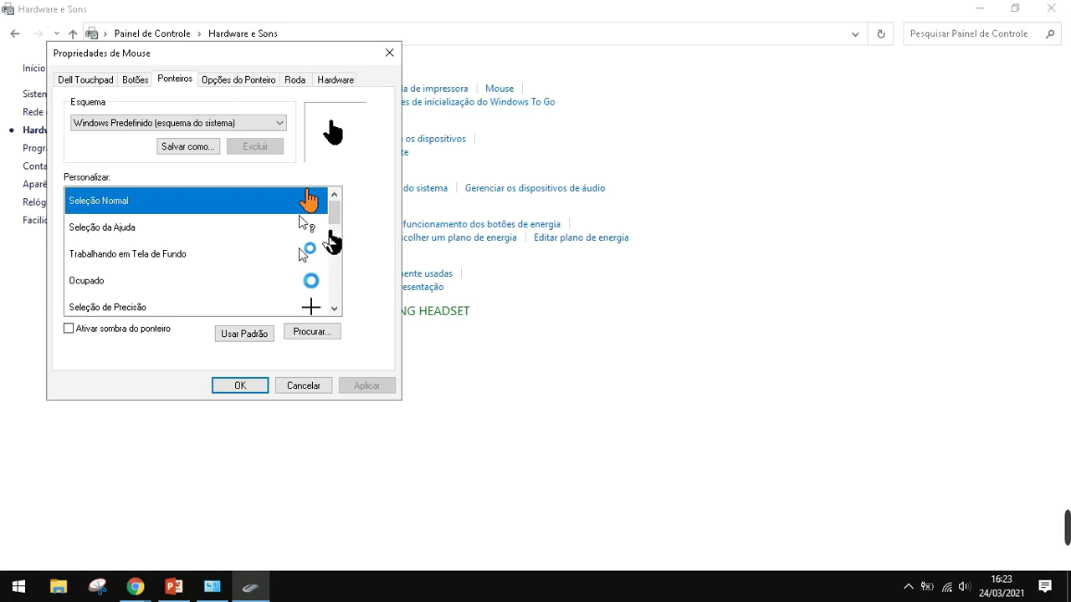
Step: Assign the aero_busy cursor to the Seleção Normal pointer and apply the change
click(320, 338)
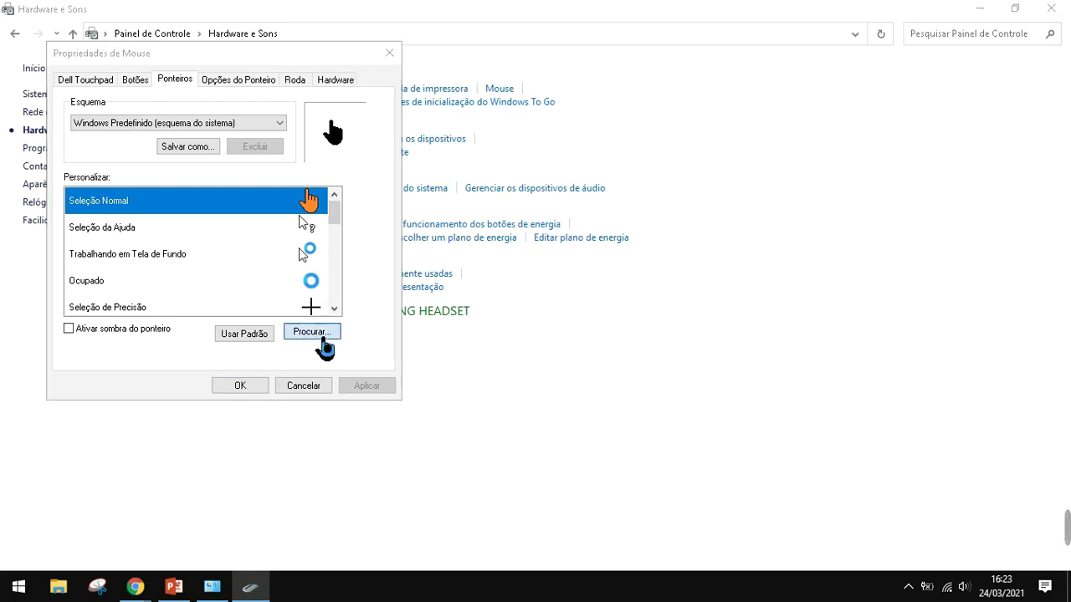
click(169, 177)
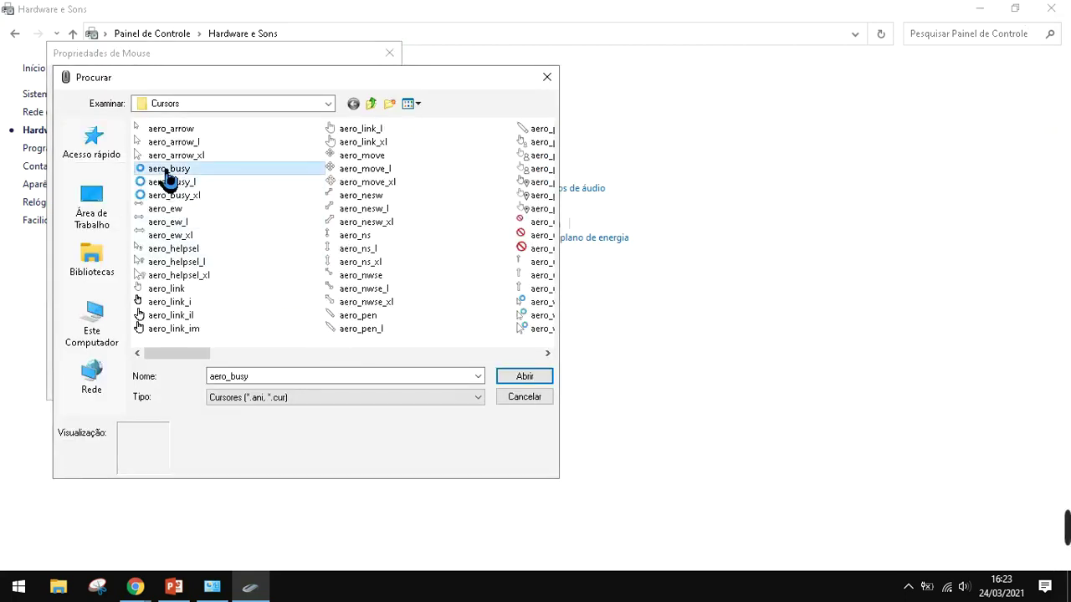
click(524, 376)
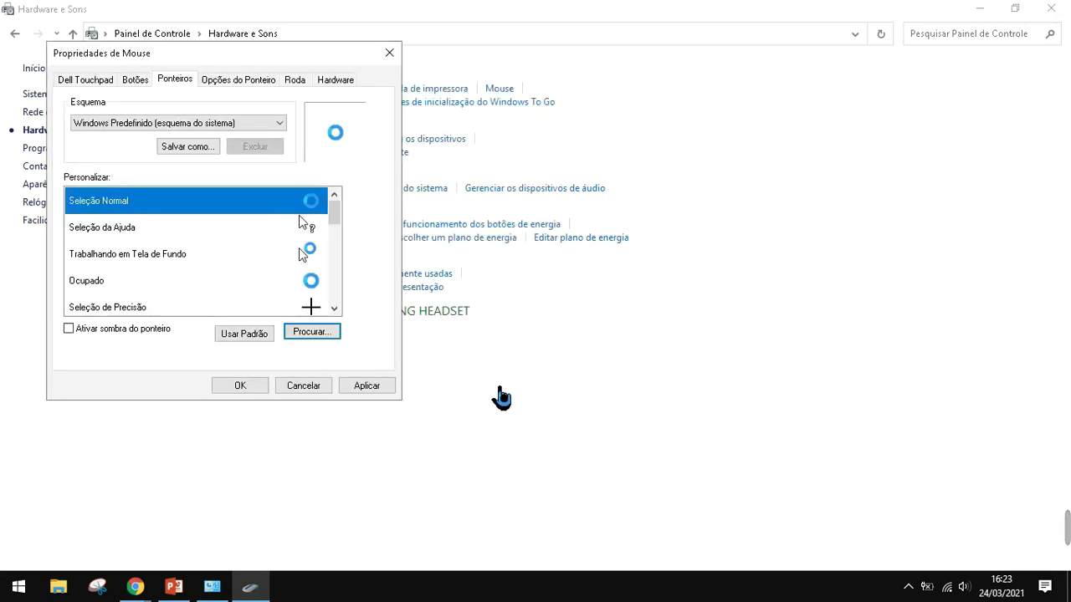
click(378, 388)
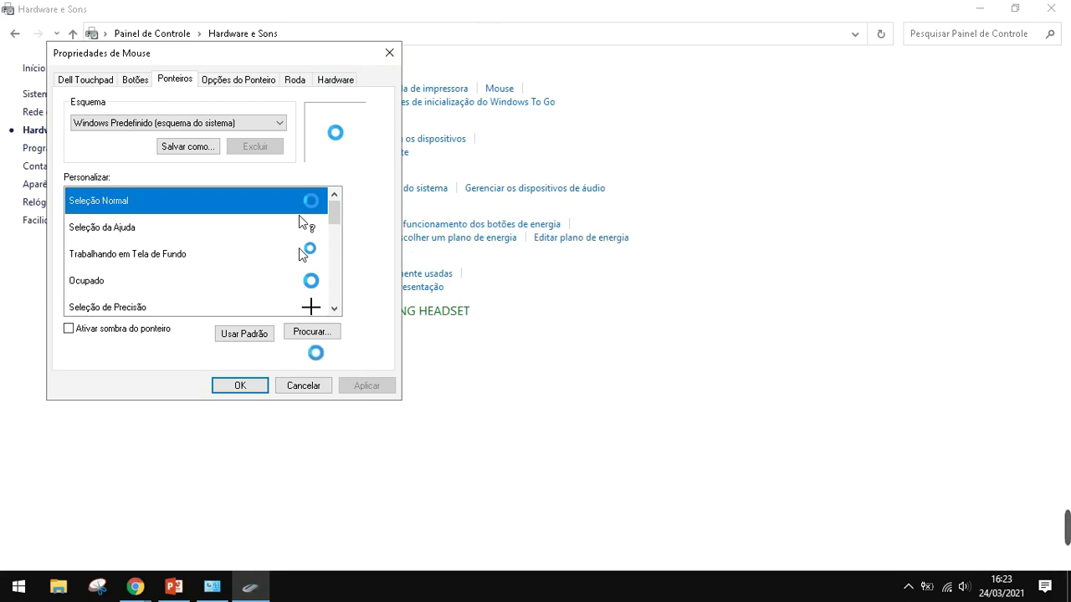
click(314, 334)
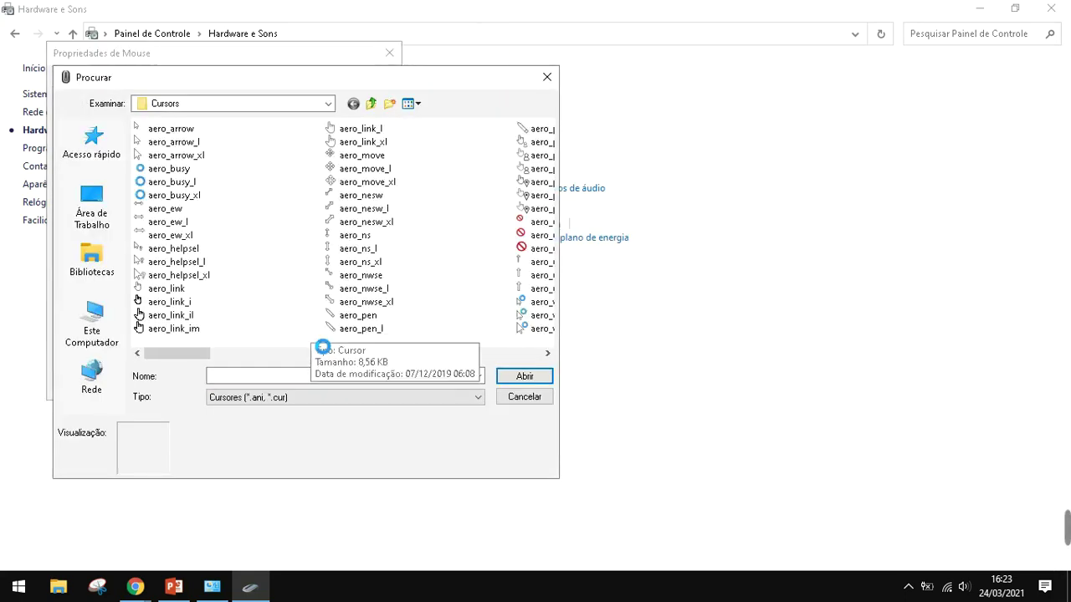
click(547, 77)
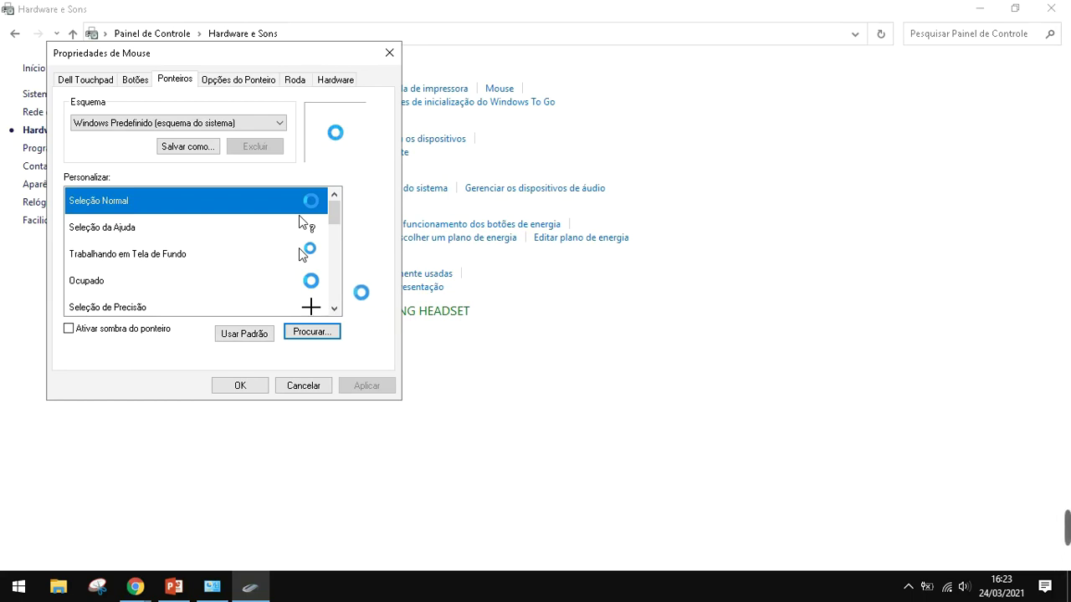
click(335, 333)
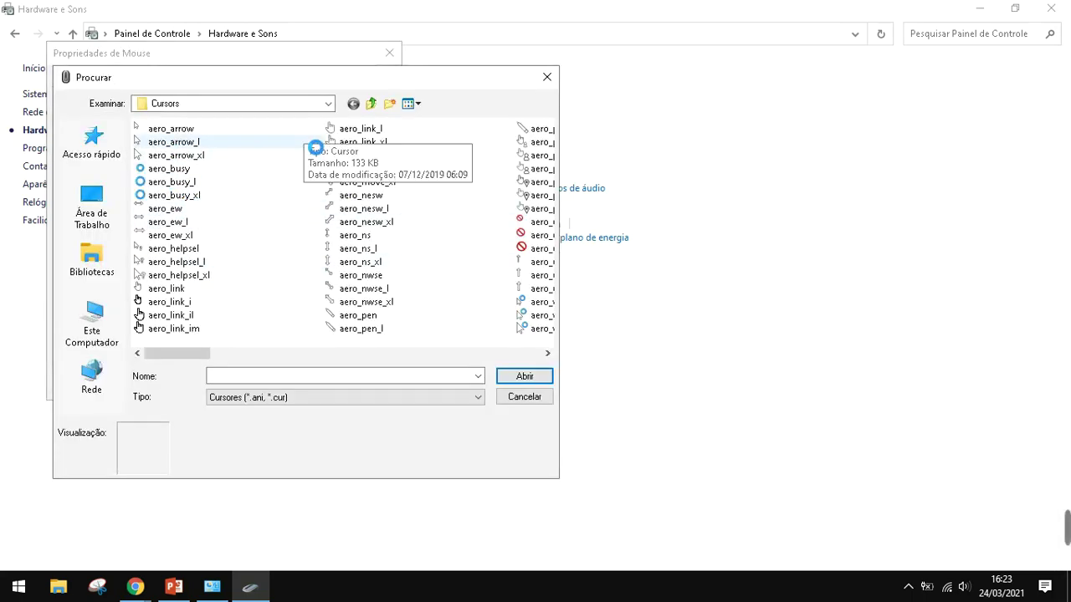
click(547, 77)
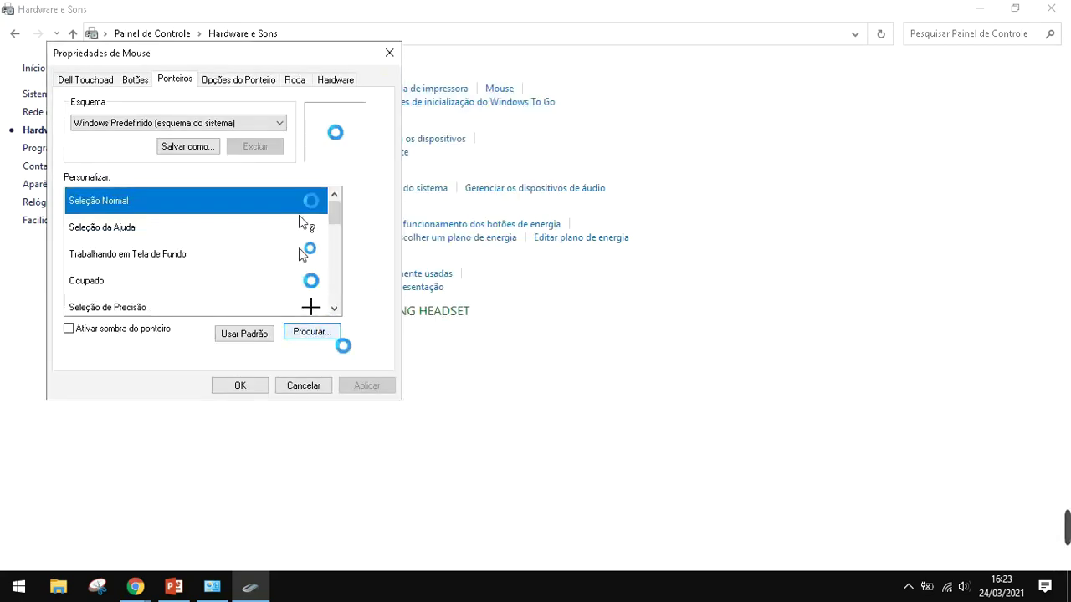
Step: Assign the arrow_rl cursor from the Cursors folder to the Seleção Normal pointer, applying the change and closing the mouse properties
click(320, 339)
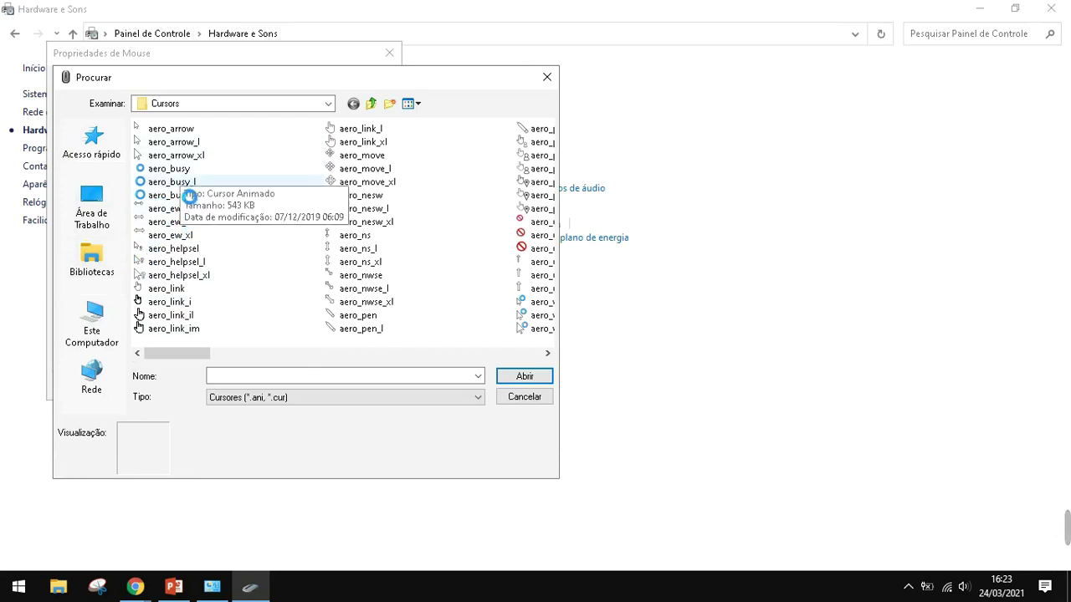
click(100, 214)
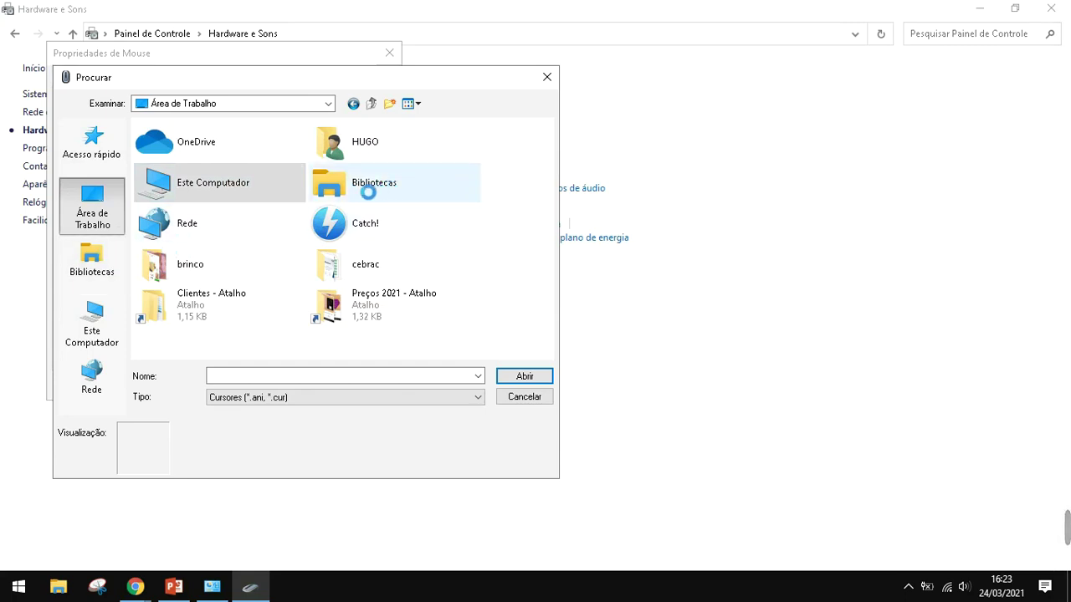
click(354, 105)
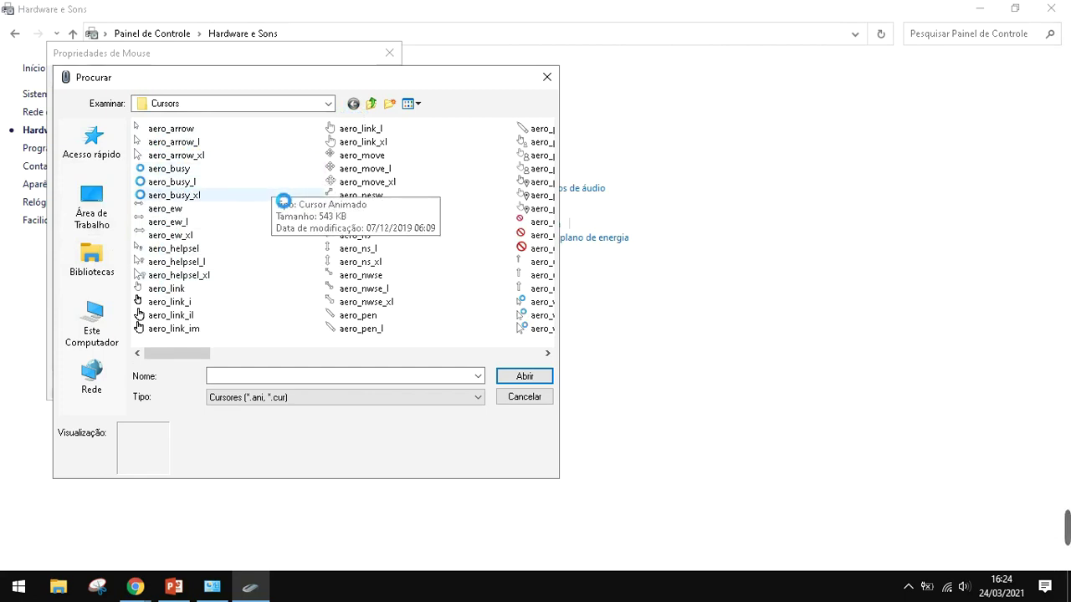
scroll(556, 371, right, 1)
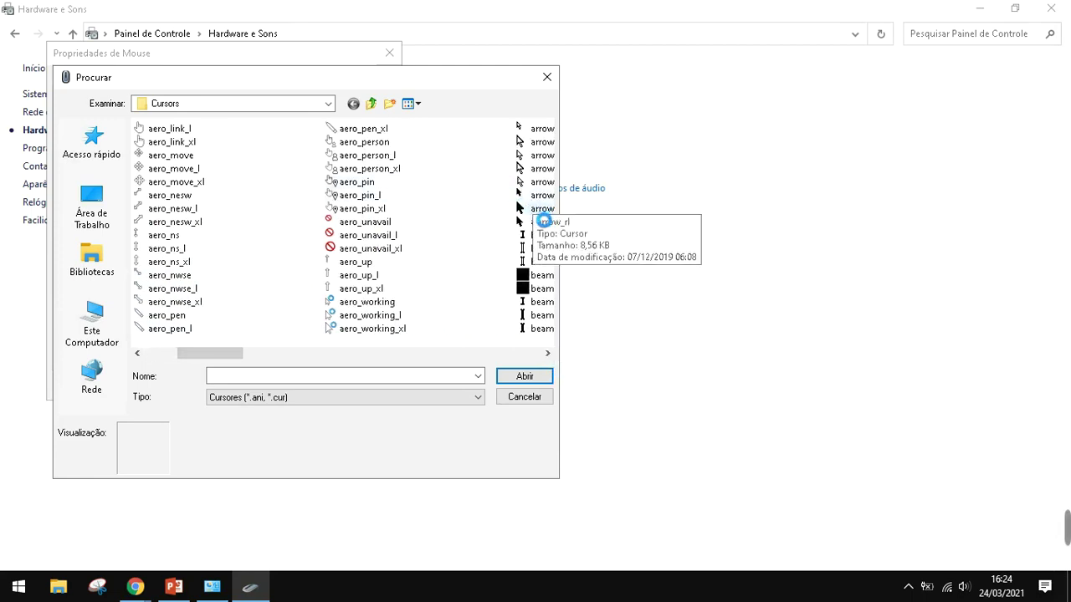
click(543, 221)
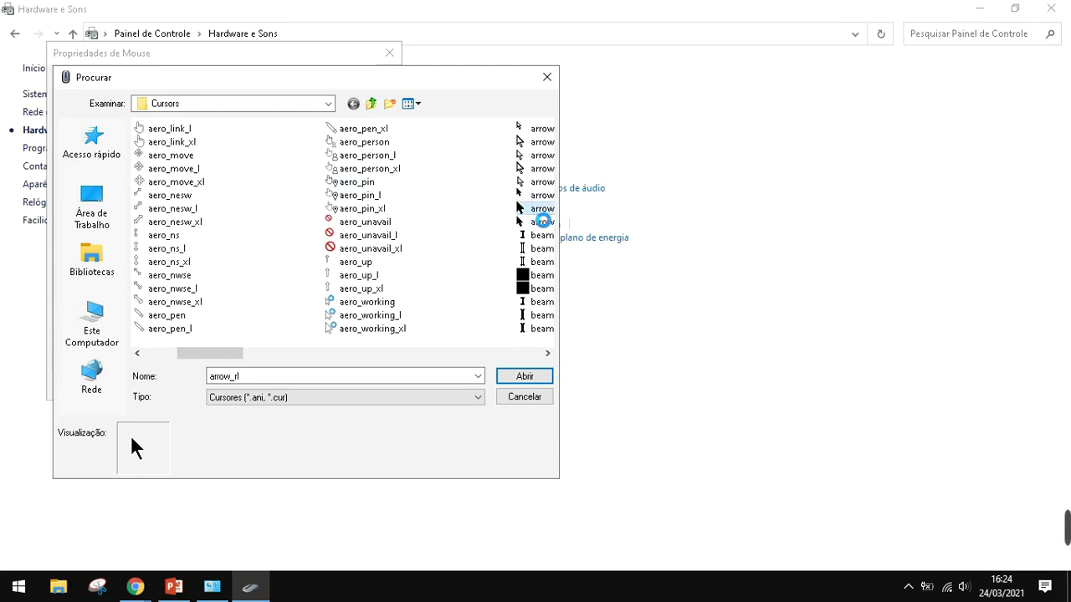
click(525, 376)
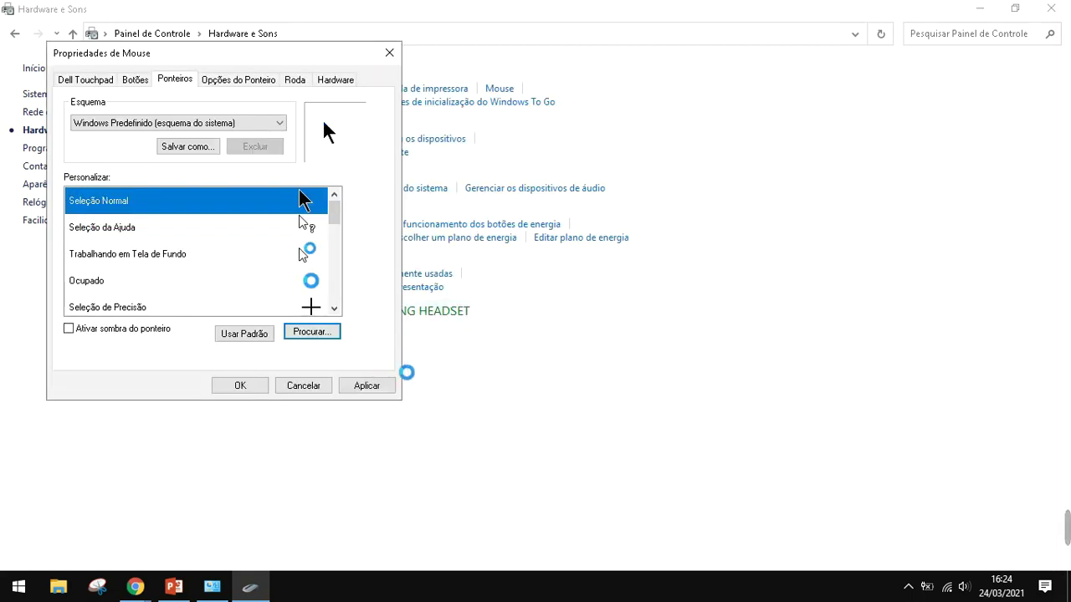
click(389, 391)
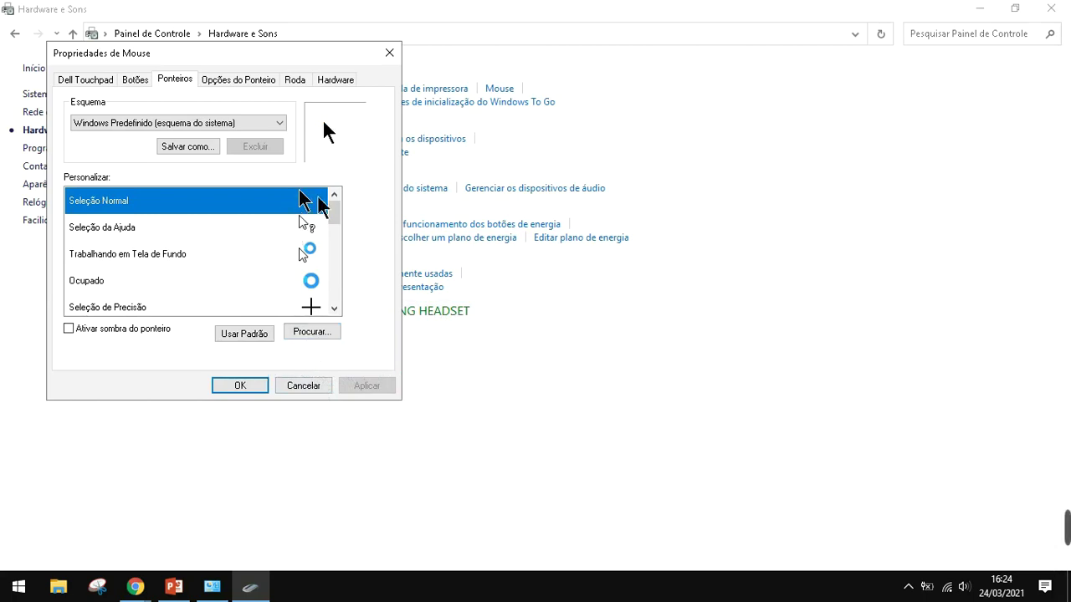
click(238, 385)
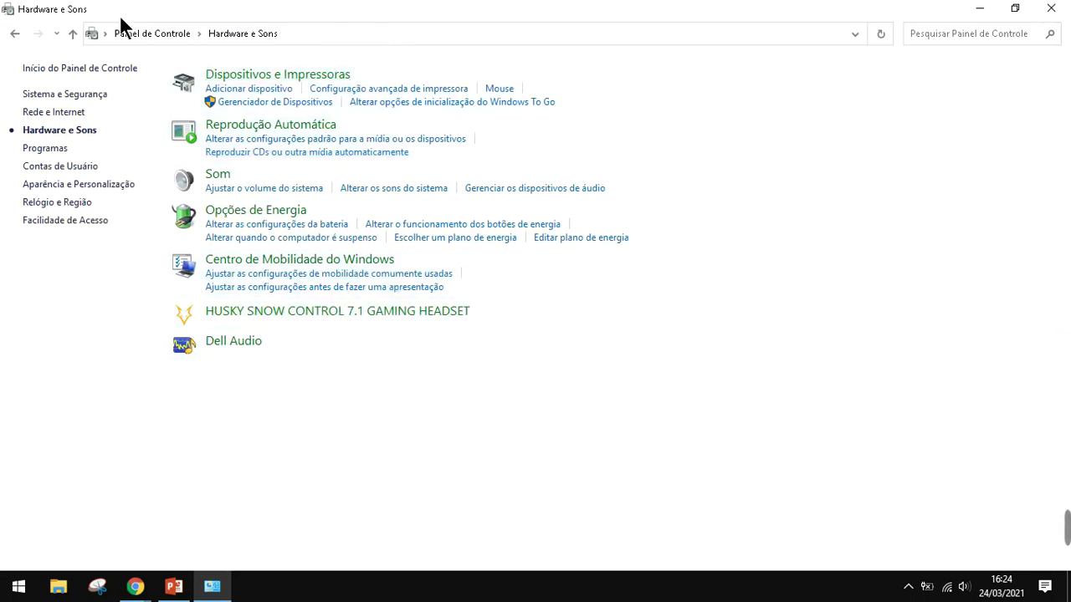
Step: Return to the Painel de Controle home page and look at the options in the Programas category
click(17, 34)
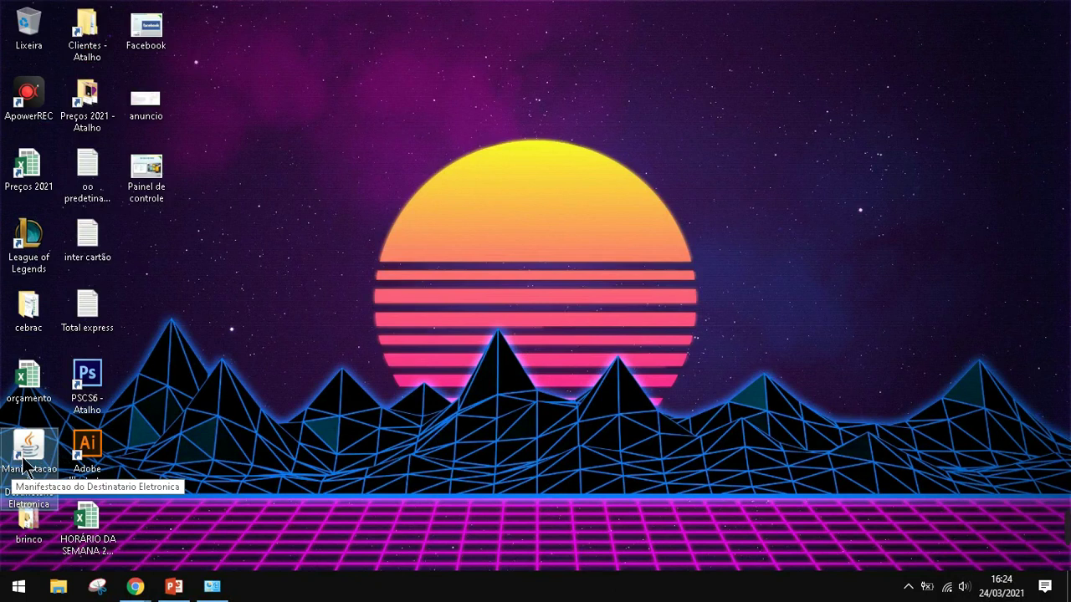
click(213, 585)
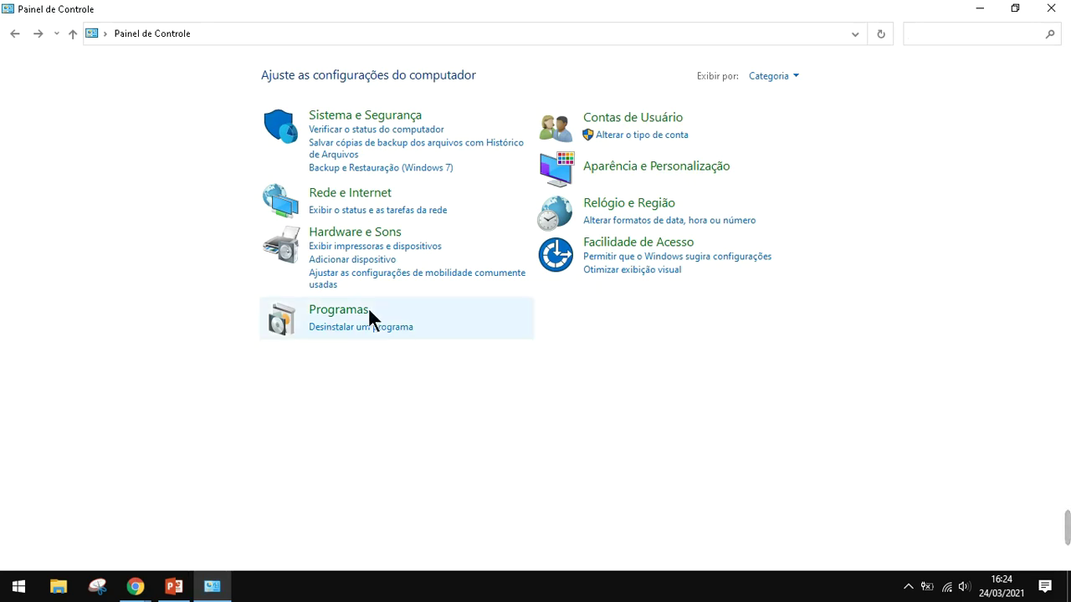
click(338, 310)
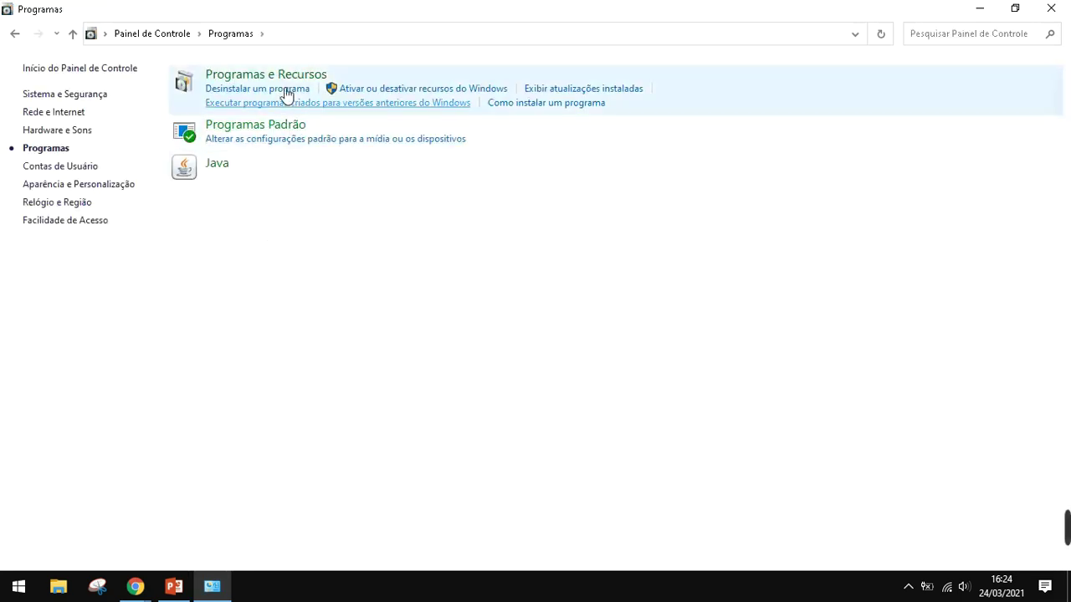
click(10, 33)
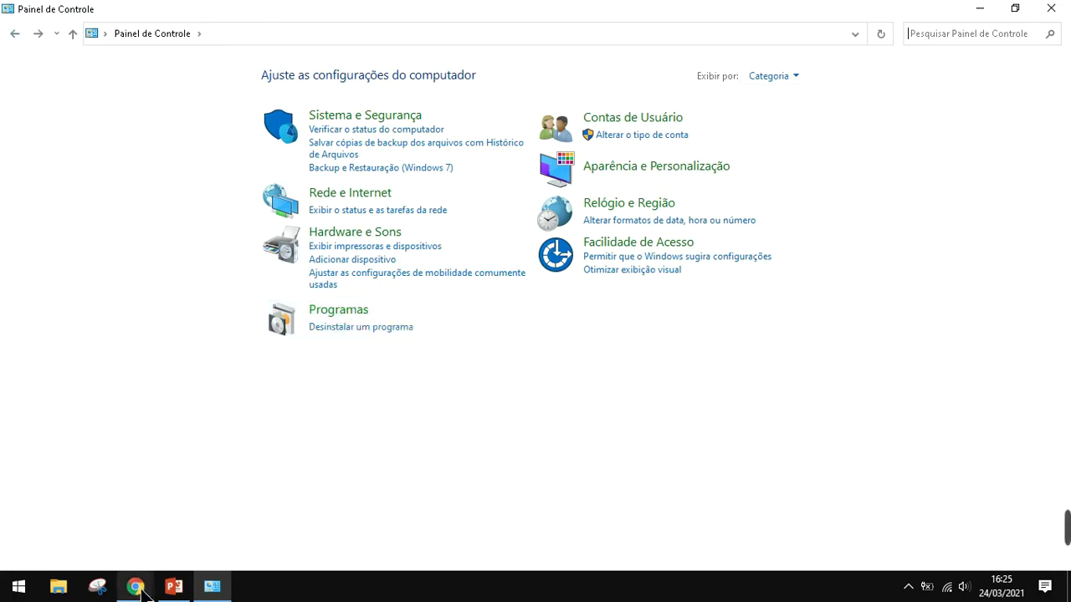
Step: Switch to the Google Meet call in Chrome and admit the waiting participant
mouse_move(135, 585)
click(115, 507)
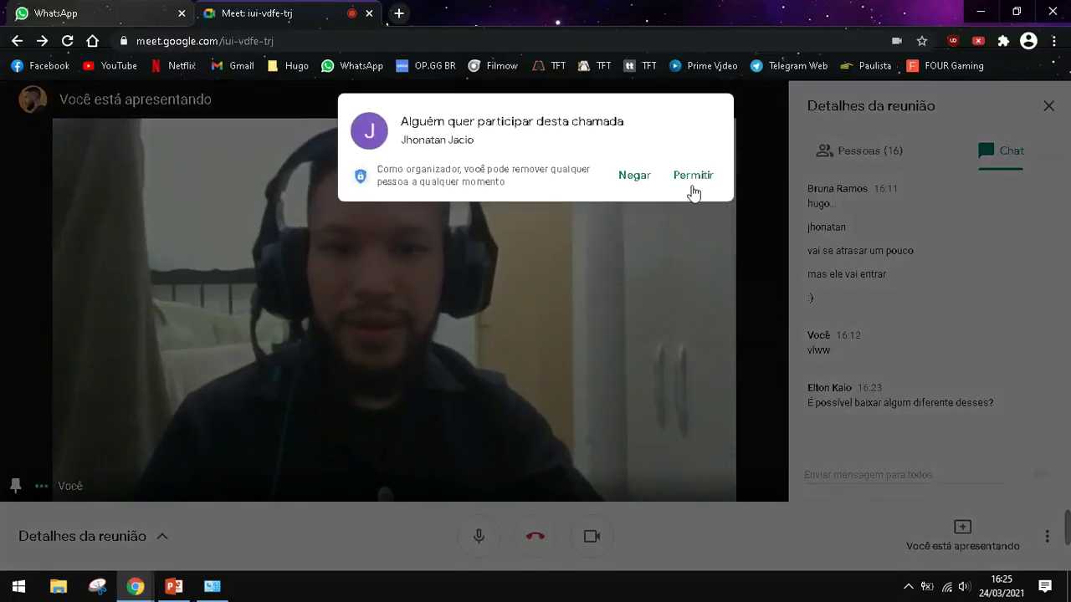
click(691, 181)
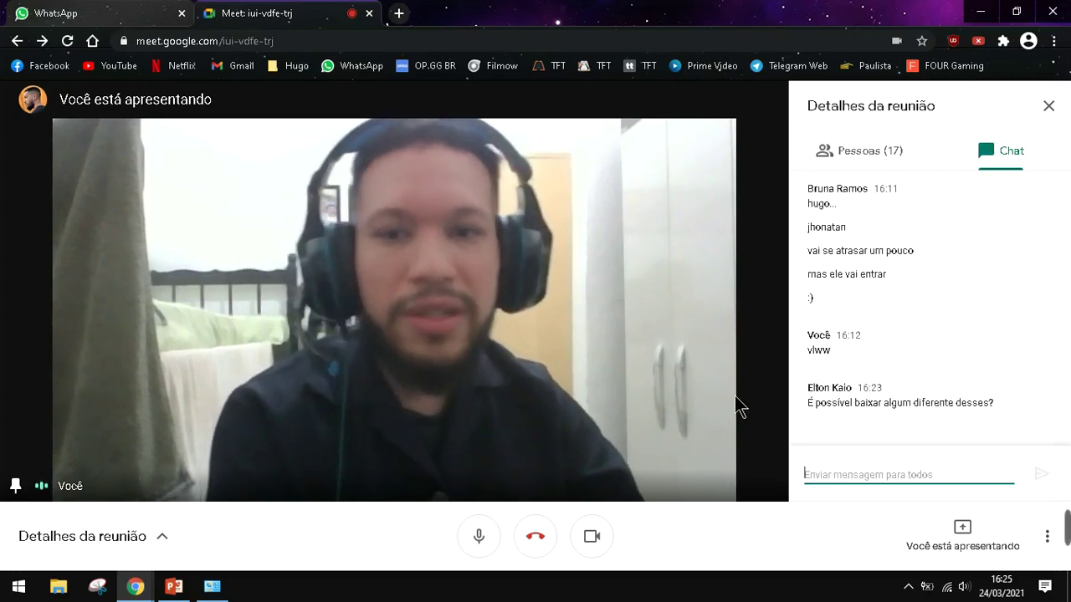
Step: Switch back to Painel de Controle and look through the installed programs in Programas e Recursos
click(212, 586)
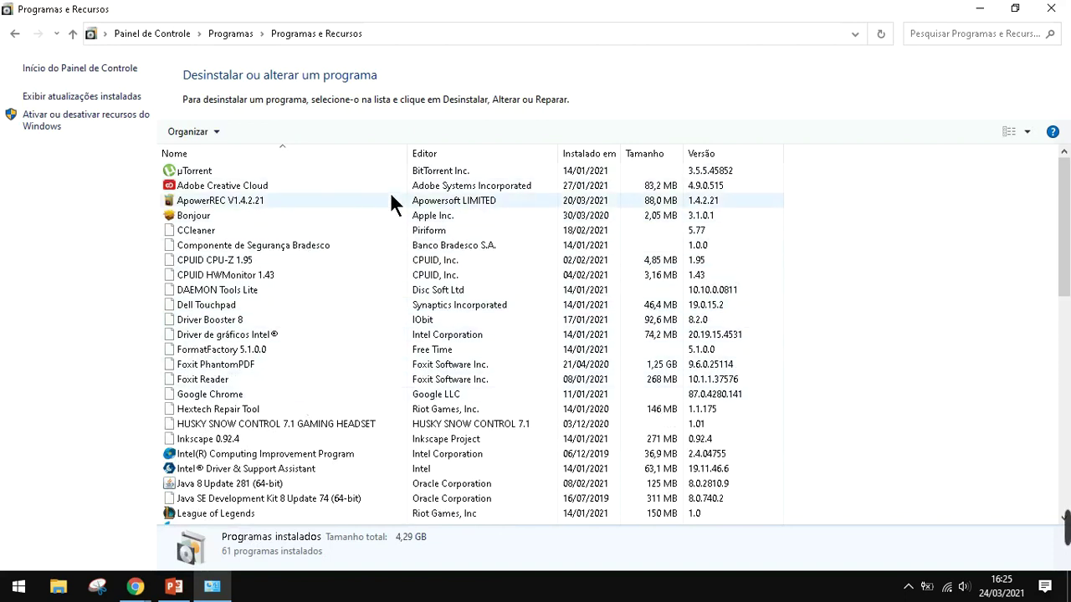
scroll(348, 318, down, 12)
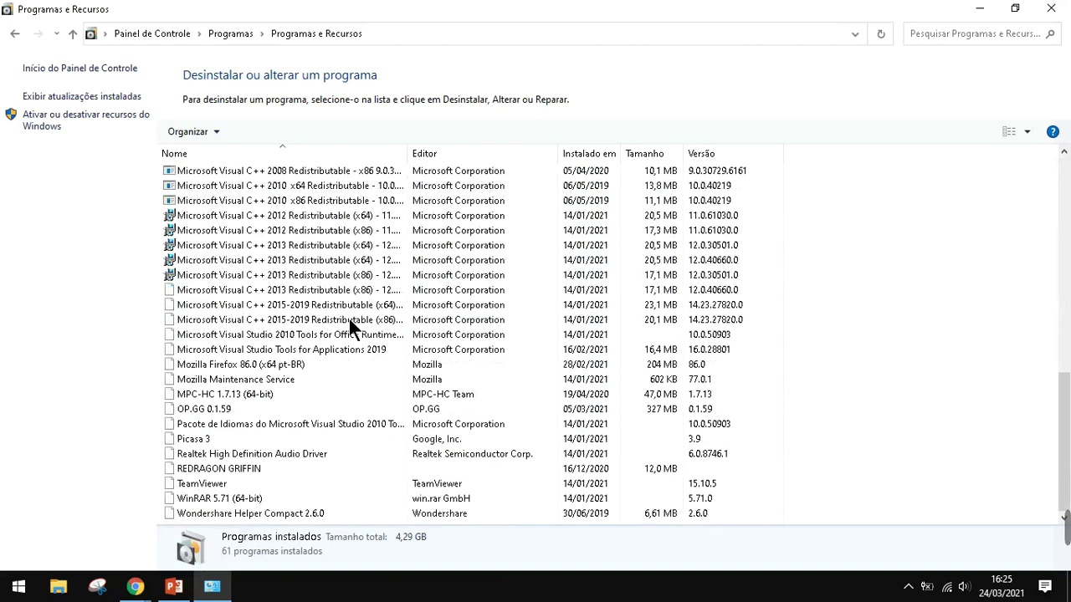
scroll(247, 347, up, 6)
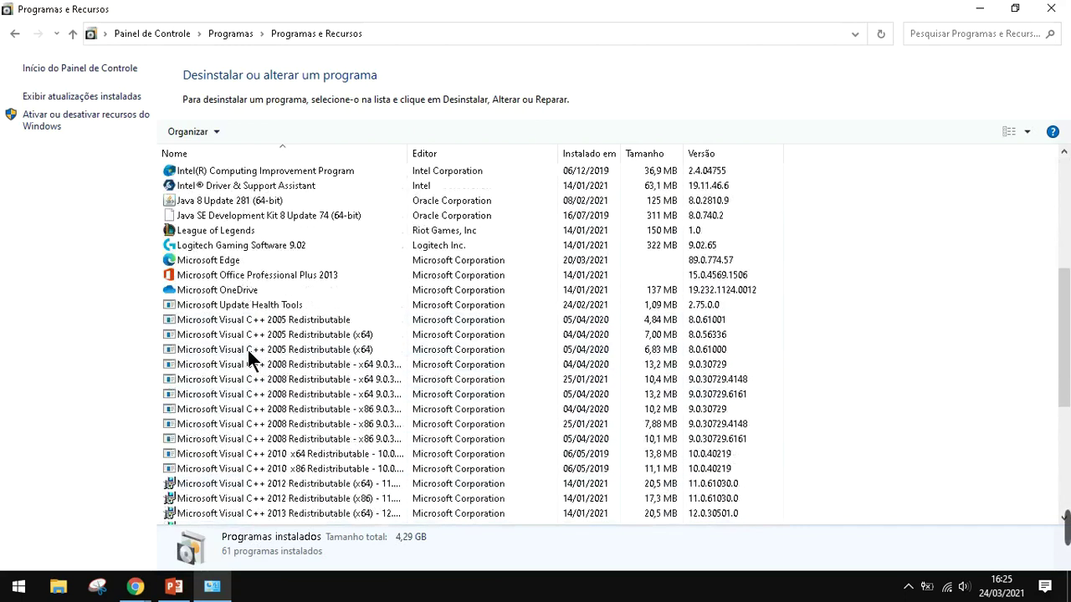
scroll(246, 347, up, 6)
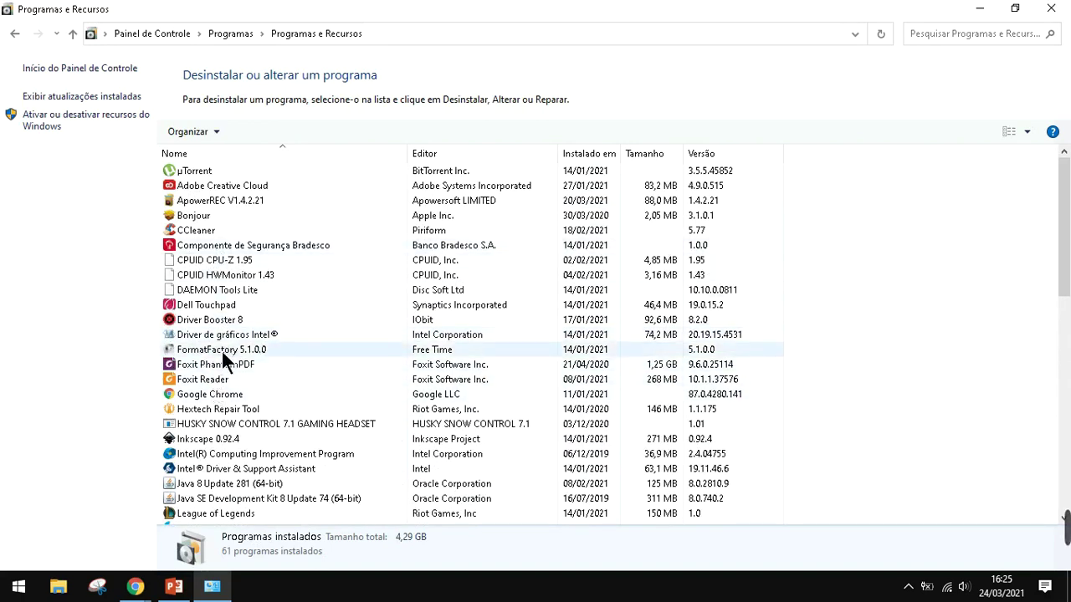
scroll(250, 318, down, 9)
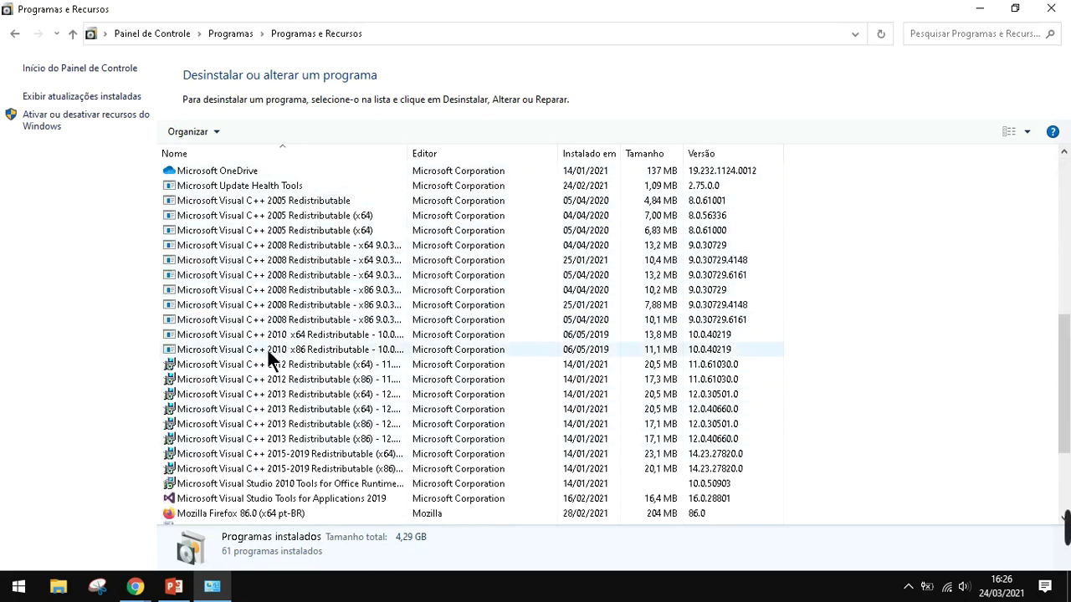
scroll(291, 363, down, 3)
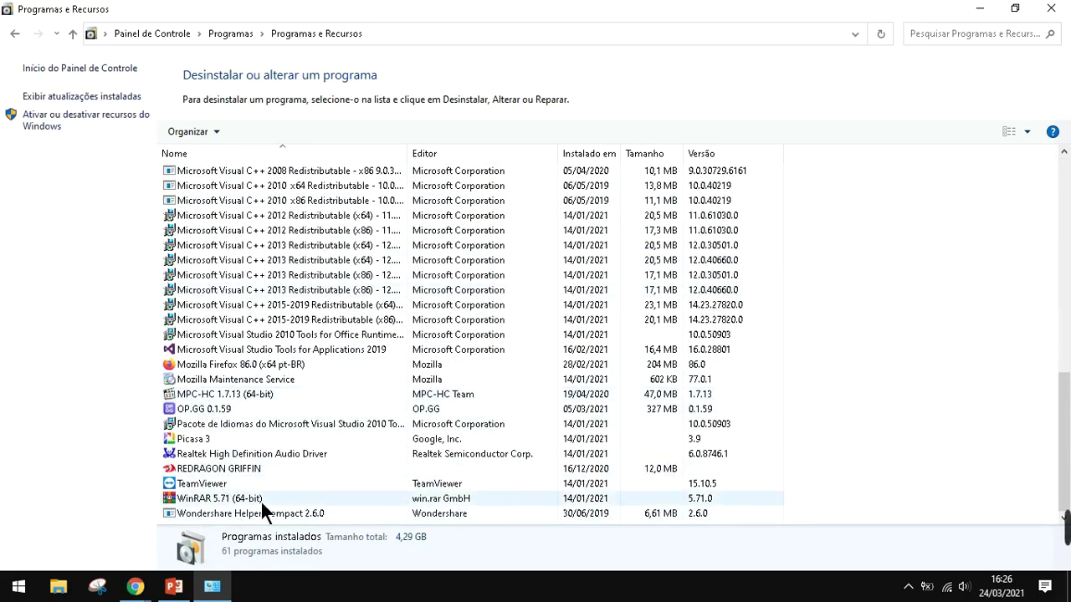
Step: Select Picasa 3, Realtek High Definition Audio Driver, REDRAGON GRIFFIN, TeamViewer and WinRAR one after another to point out removable programs
click(197, 438)
click(194, 453)
click(194, 469)
click(186, 483)
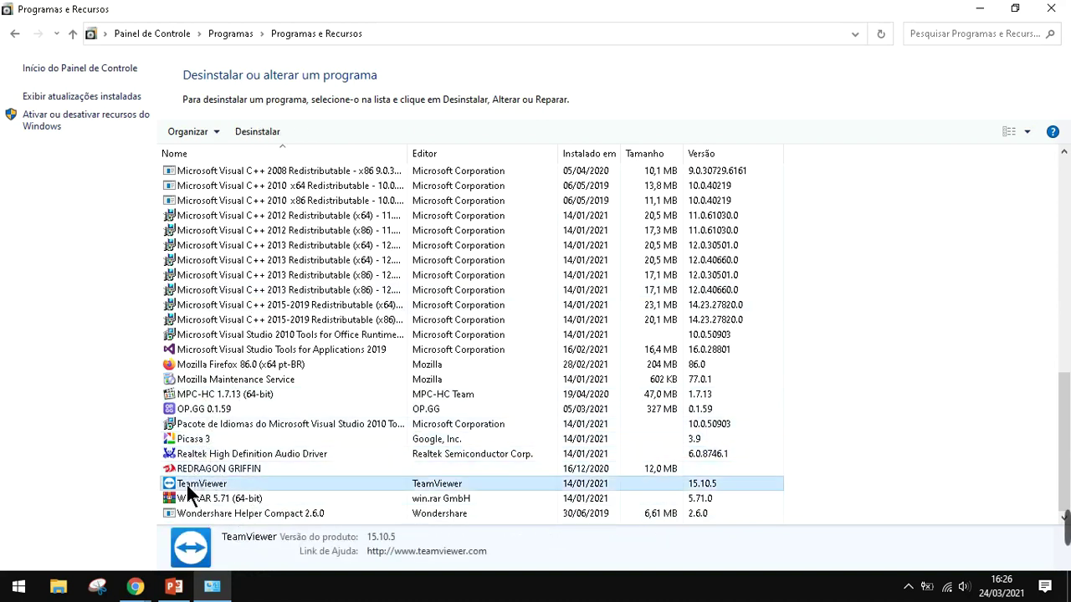
click(196, 499)
scroll(344, 338, up, 20)
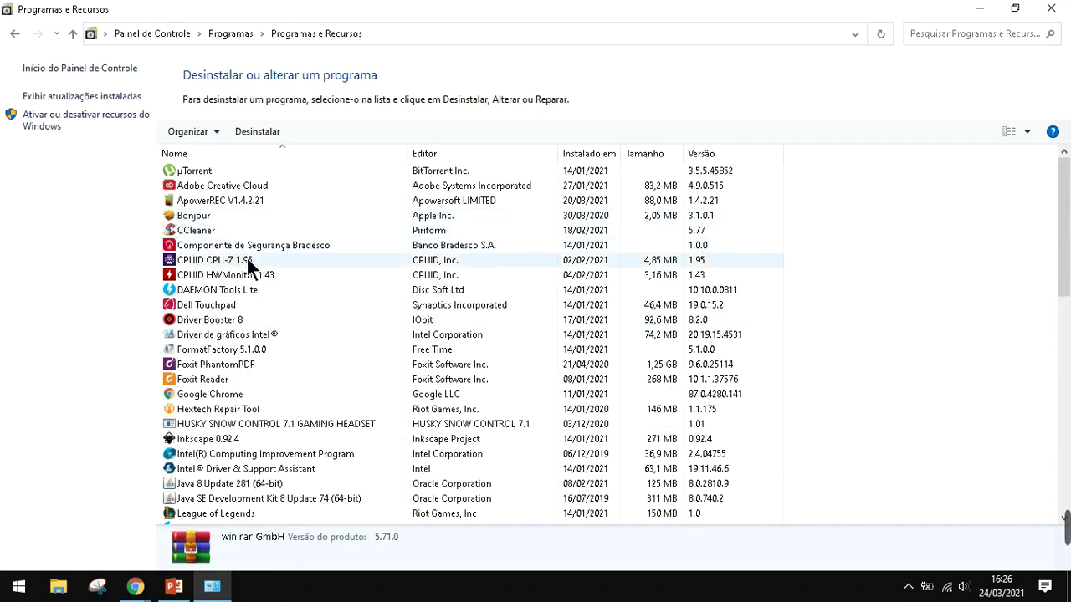
Step: Bring up the uninstall option for Google Chrome in the program list and dismiss it
click(205, 399)
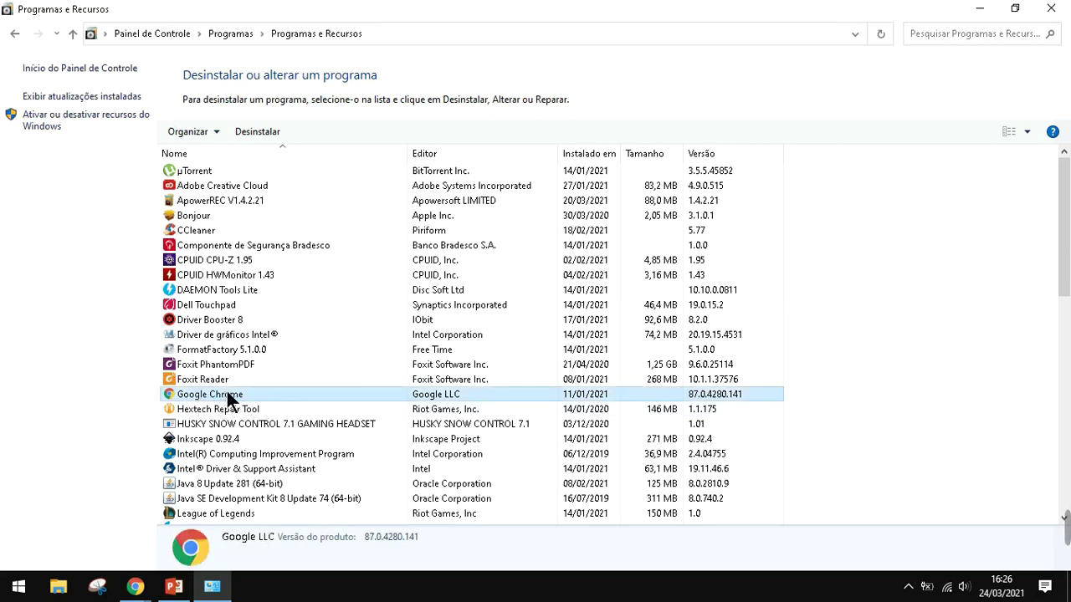
right_click(226, 402)
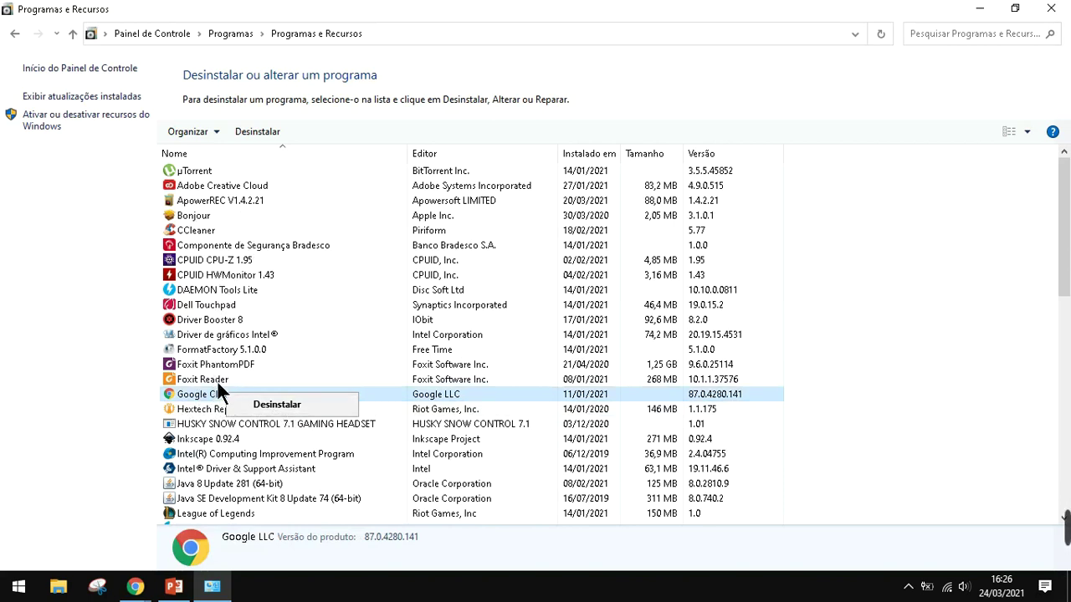
click(232, 336)
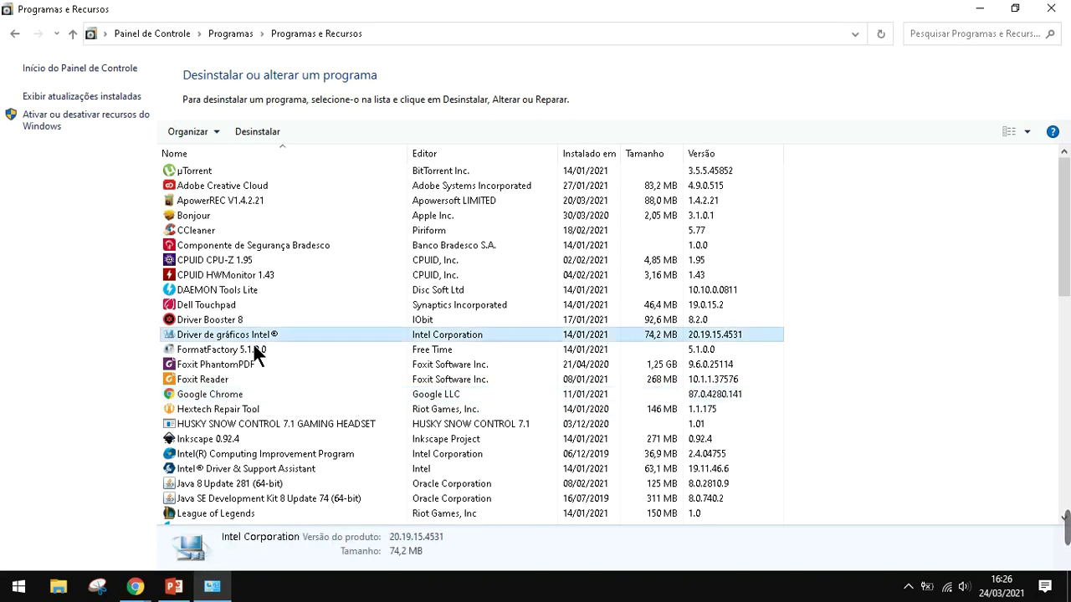
Step: Select Intel(R) Computing Improvement Program, Realtek High Definition Audio Driver and Mozilla Maintenance Service in turn to examine their entries
scroll(214, 435, down, 2)
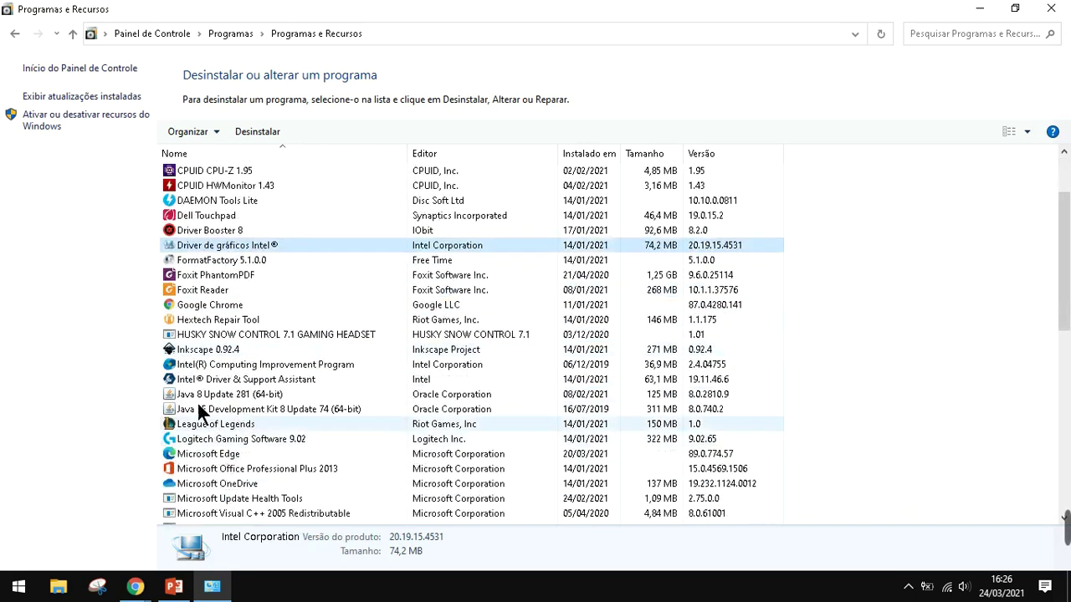
click(199, 367)
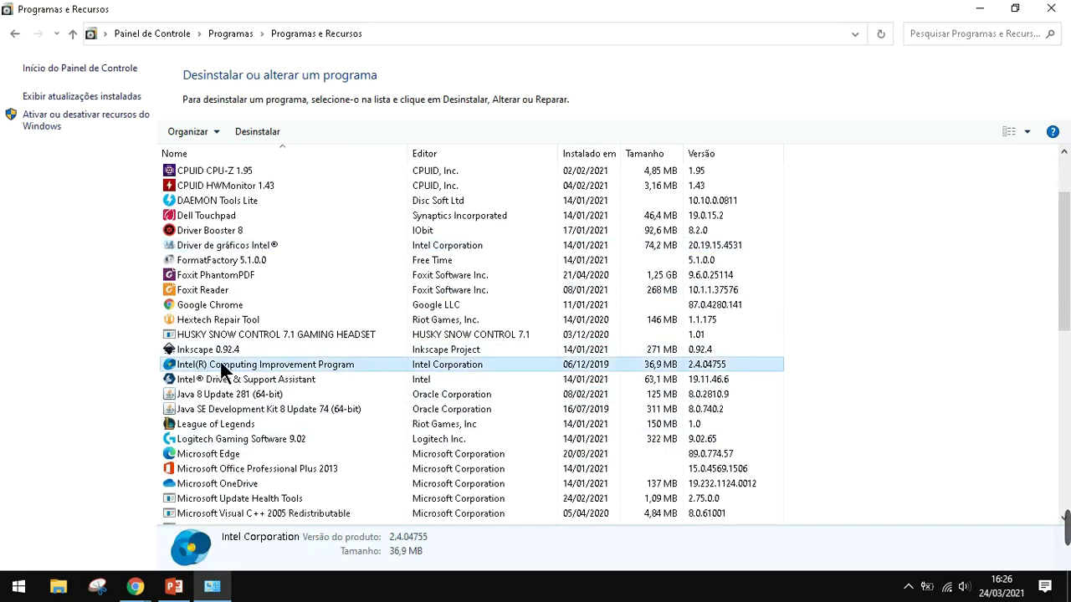
scroll(225, 371, down, 9)
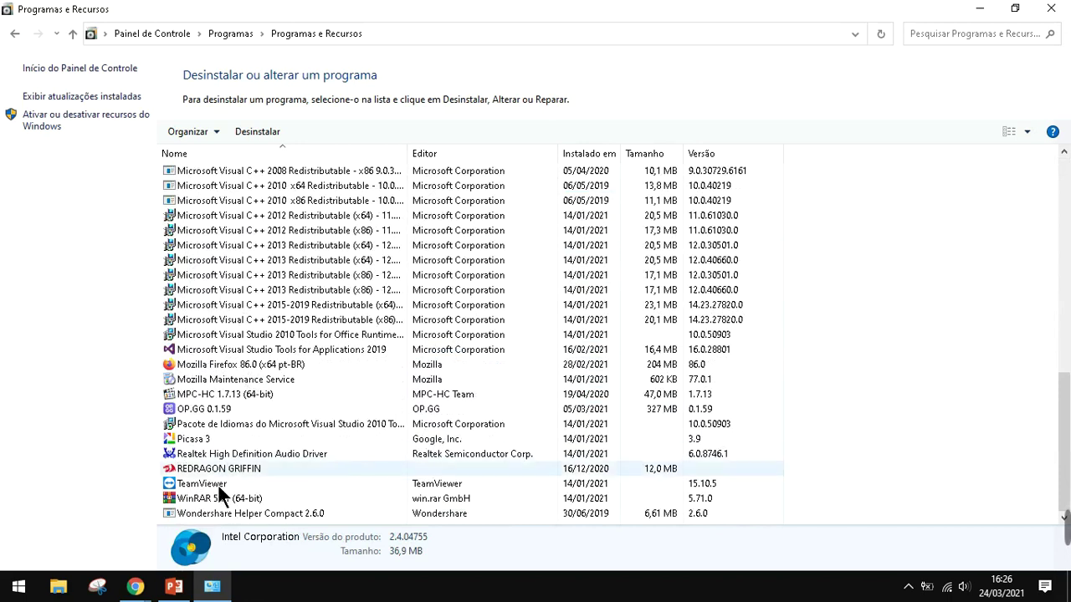
click(205, 453)
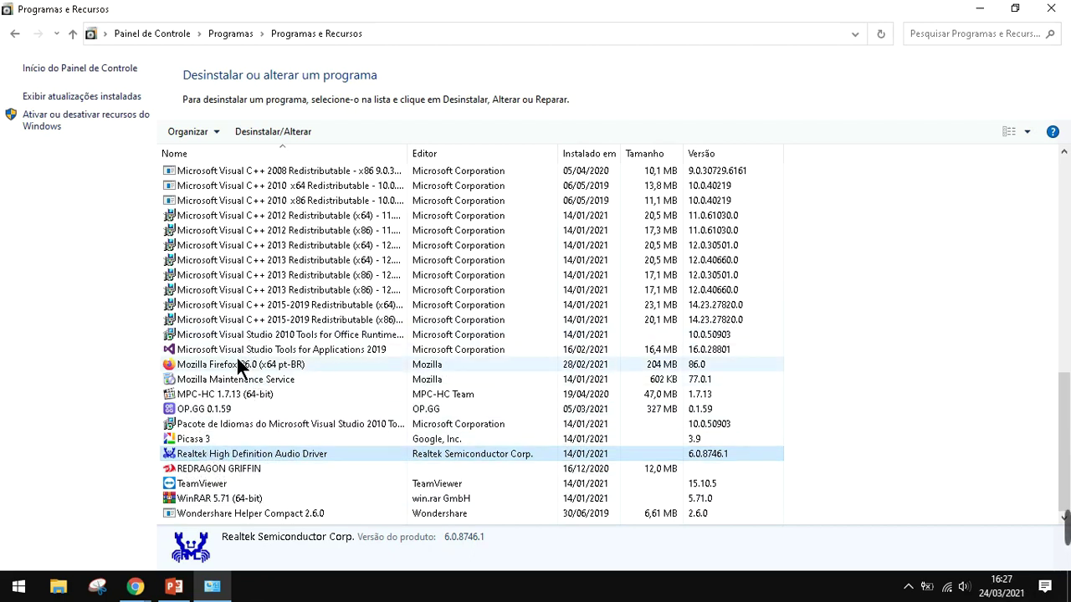
click(210, 382)
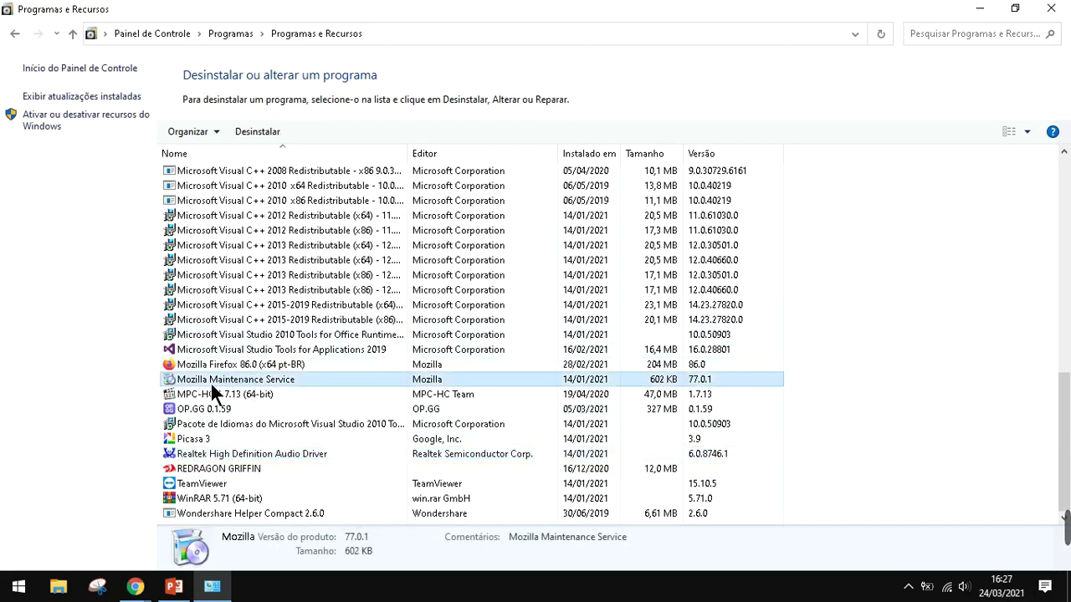
scroll(259, 348, up, 7)
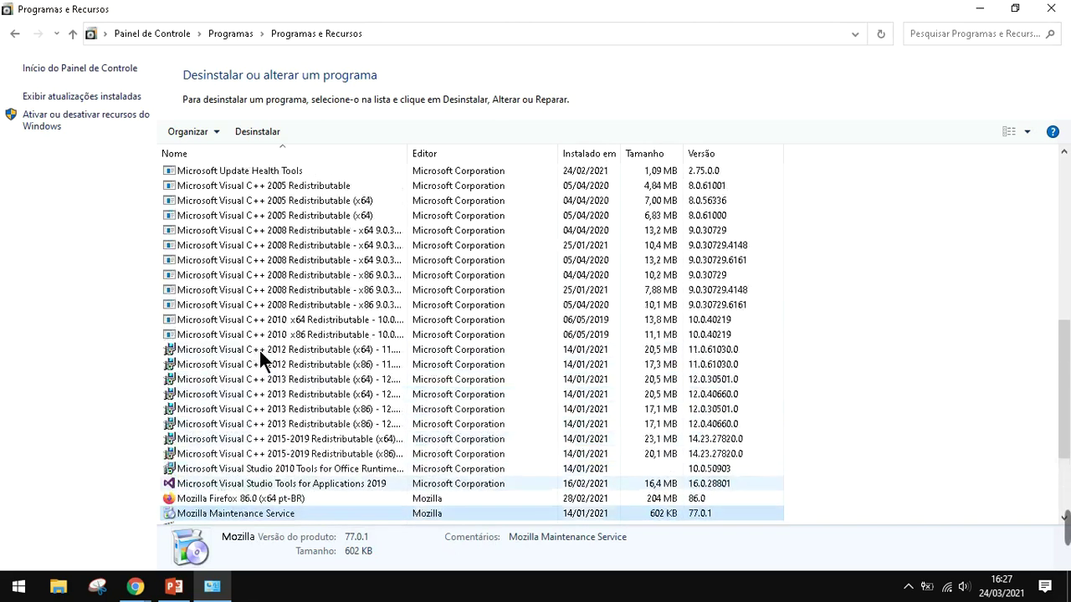
Step: Select Realtek High Definition Audio Driver in the program list and mute and unmute the system sound to demonstrate what it controls
scroll(258, 348, up, 5)
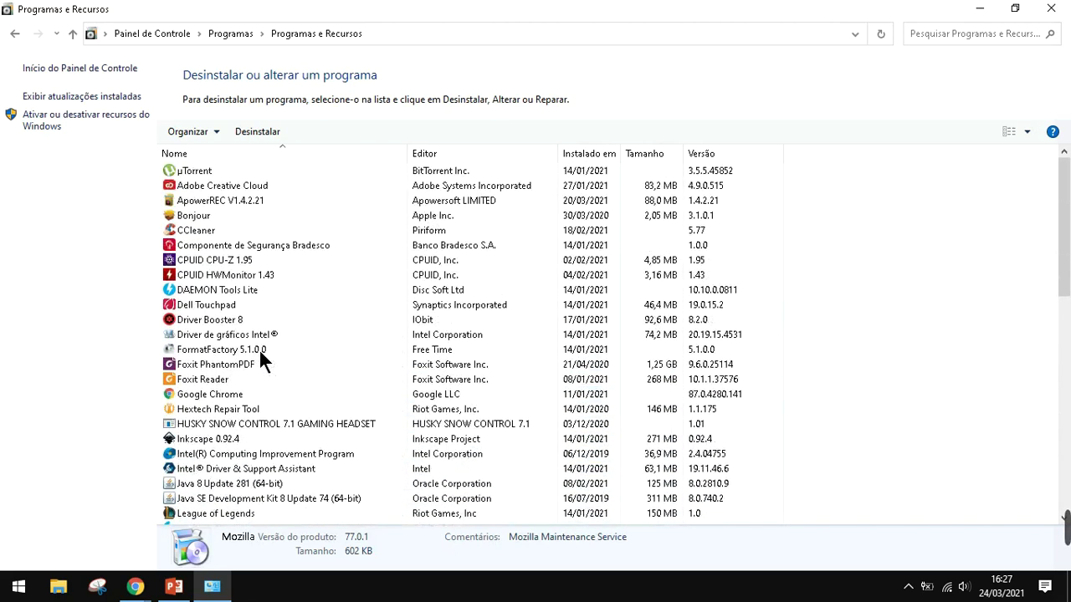
scroll(258, 348, down, 12)
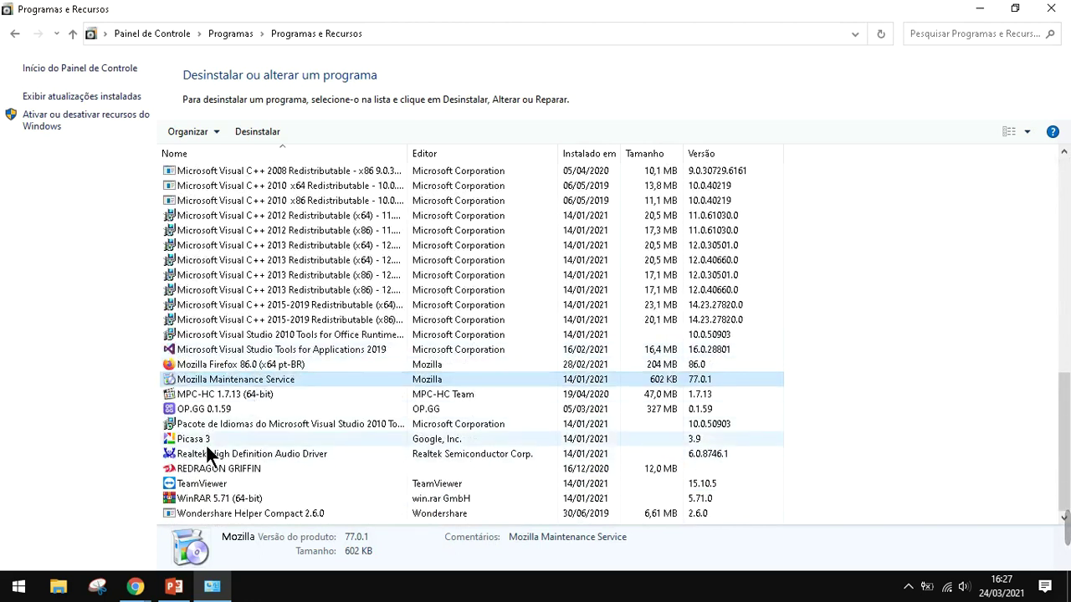
click(238, 457)
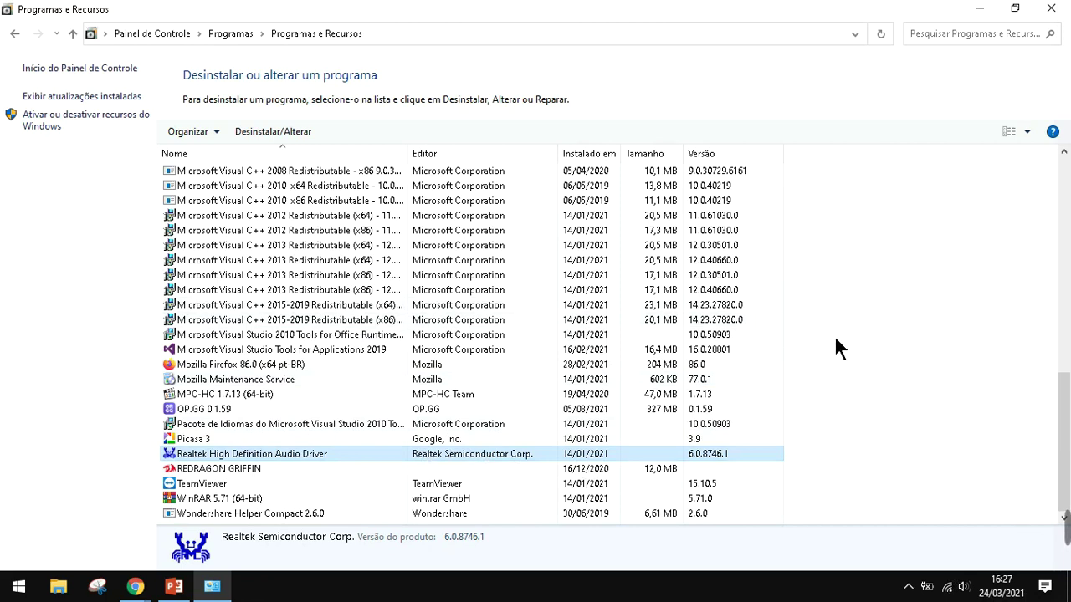
key(XF86AudioMute)
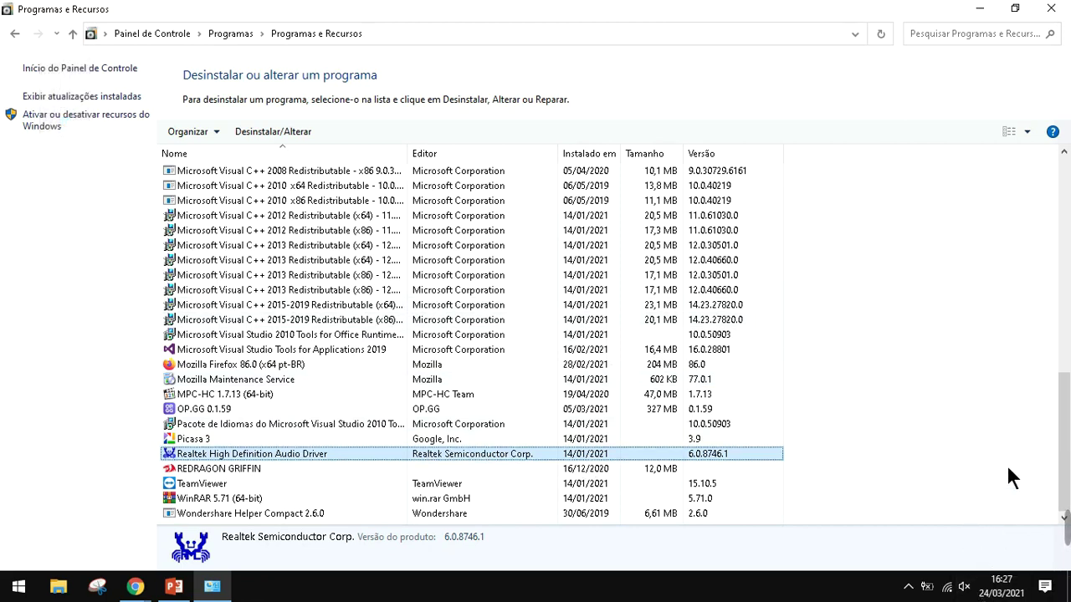
key(XF86AudioMute)
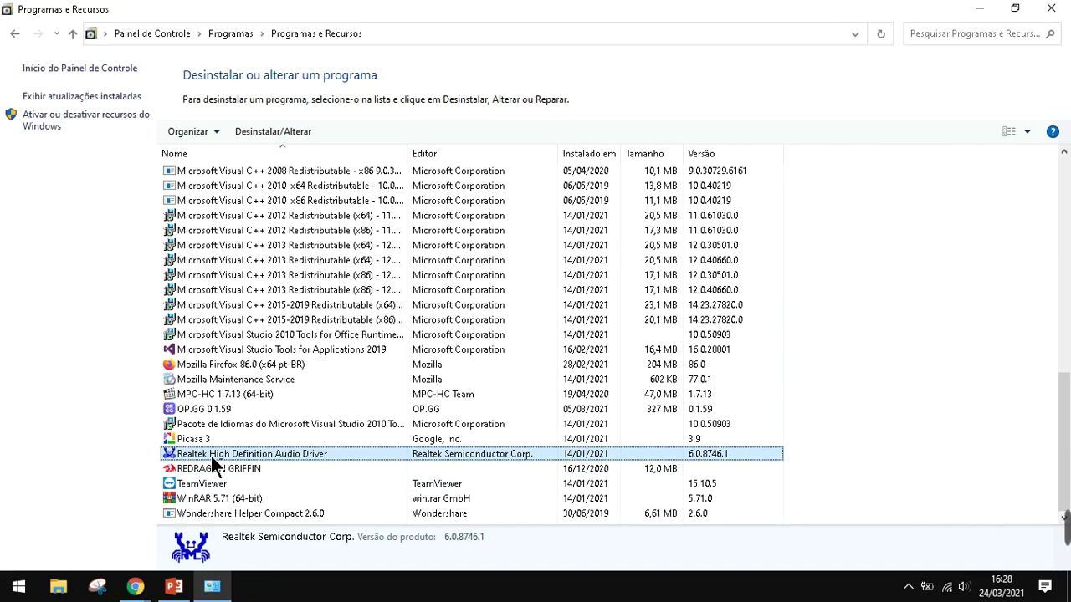
scroll(445, 319, up, 8)
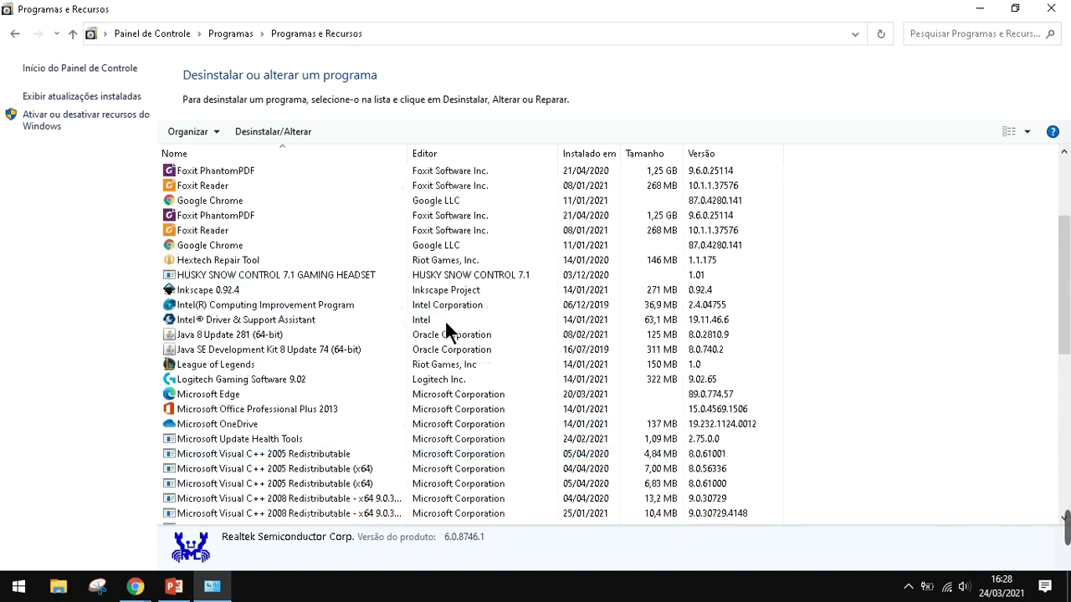
scroll(444, 320, up, 4)
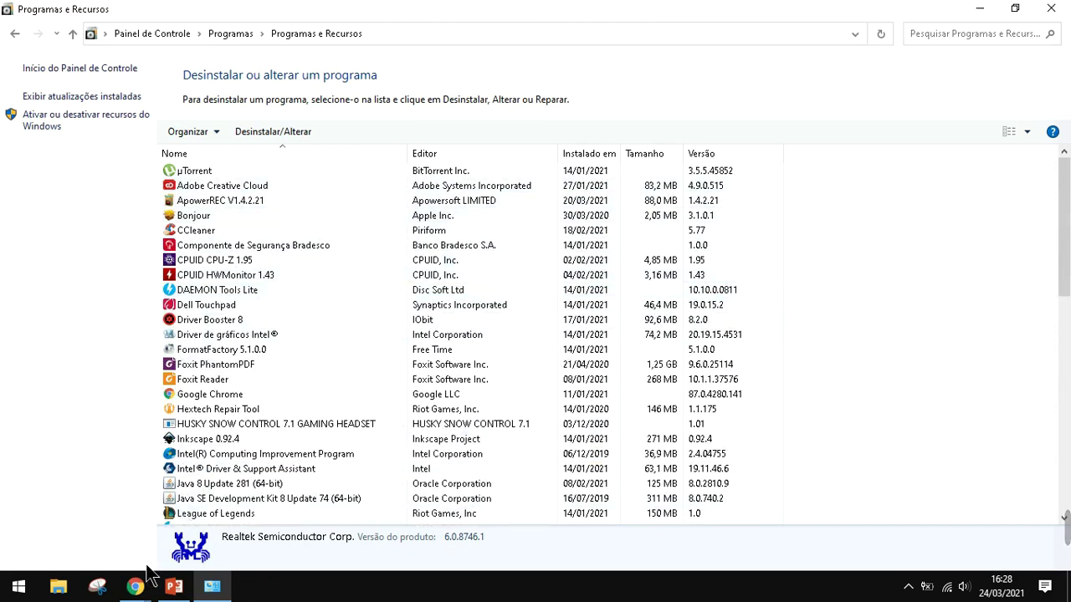
Step: Switch to Chrome and search Google for "ccleaner download" in a new tab
key(super+3)
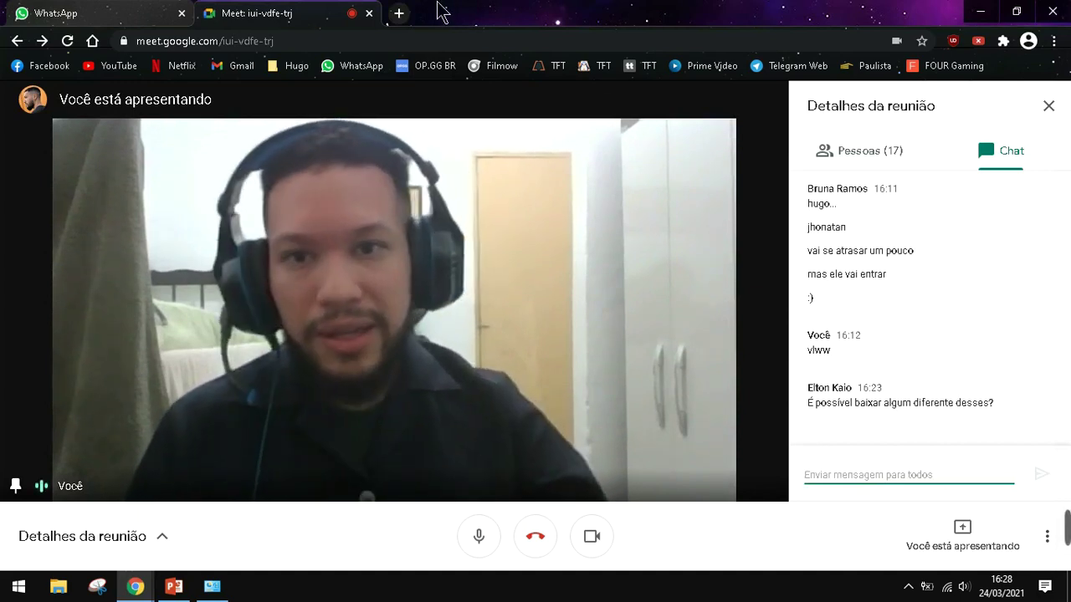
click(401, 14)
text(cc)
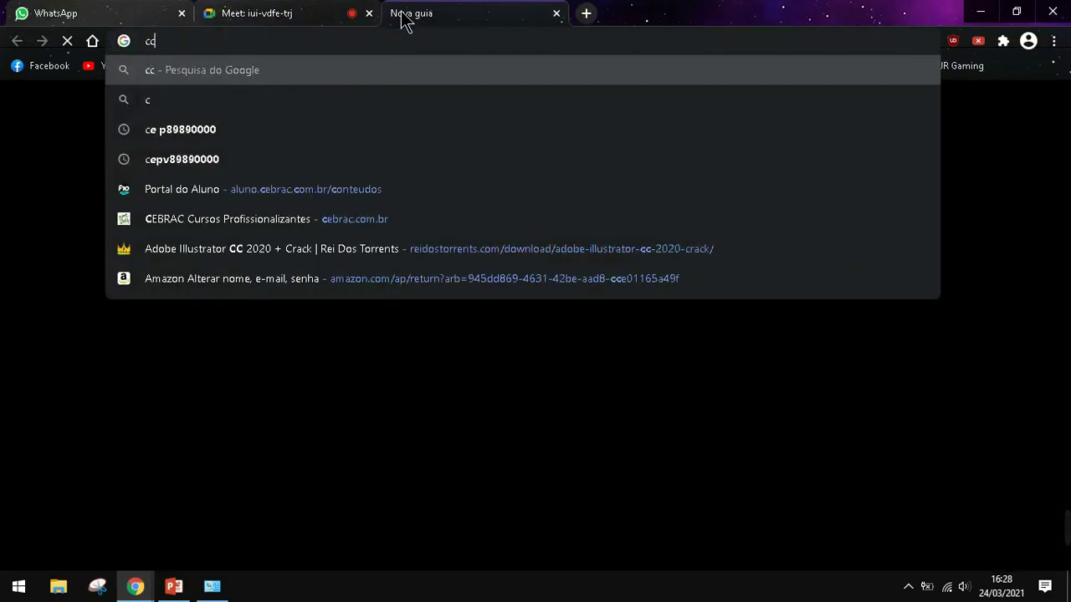
text(leaner)
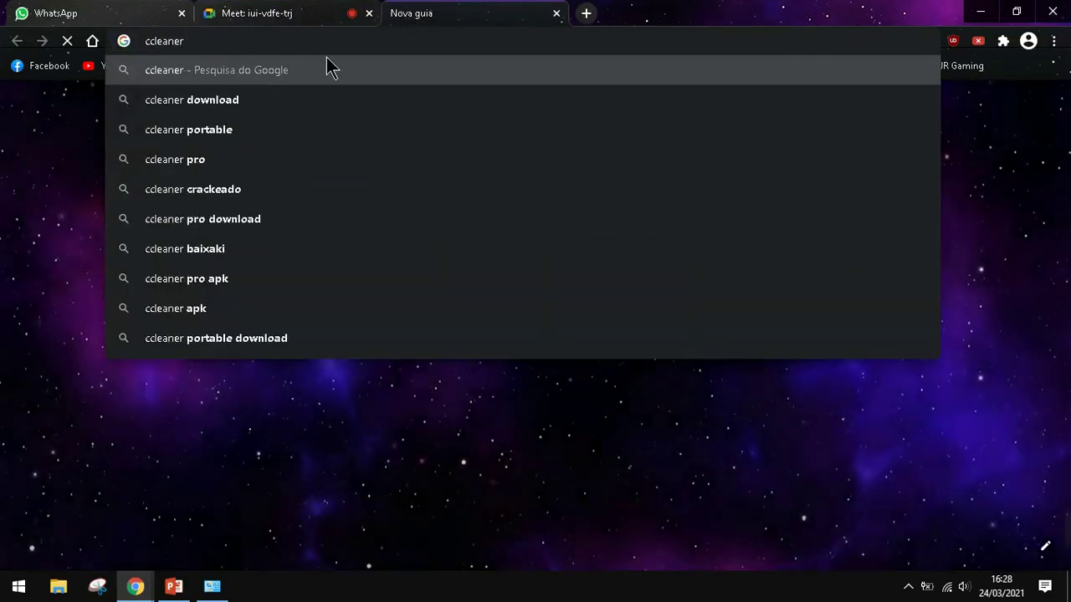
key(Down)
click(173, 107)
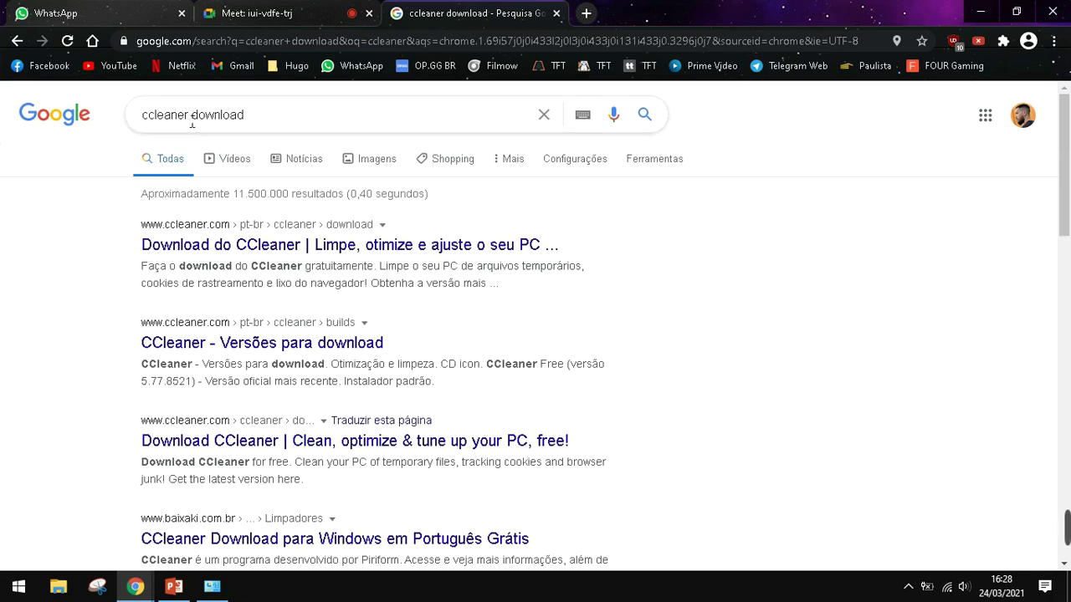
Step: Point out the CCleaner name in the search query and open the "Download do CCleaner" result on ccleaner.com
drag(191, 122, 148, 118)
click(165, 116)
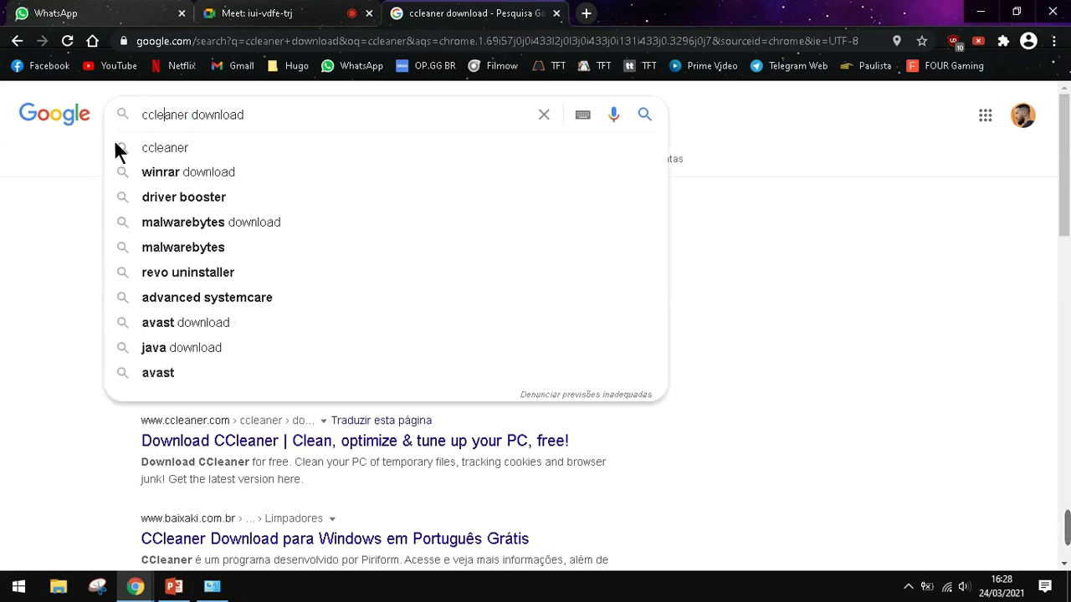
click(90, 165)
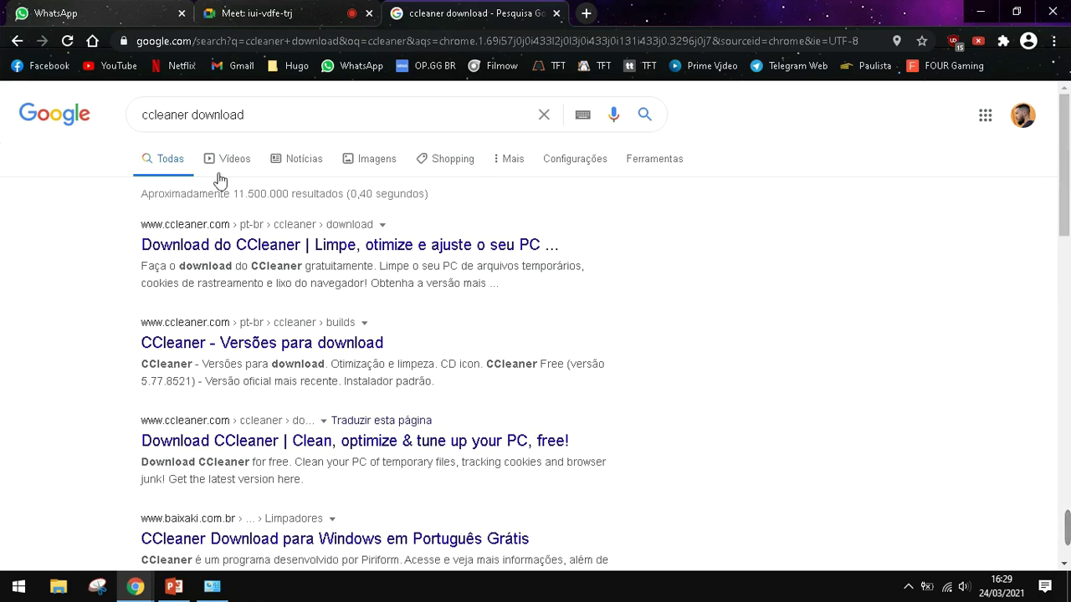
click(340, 246)
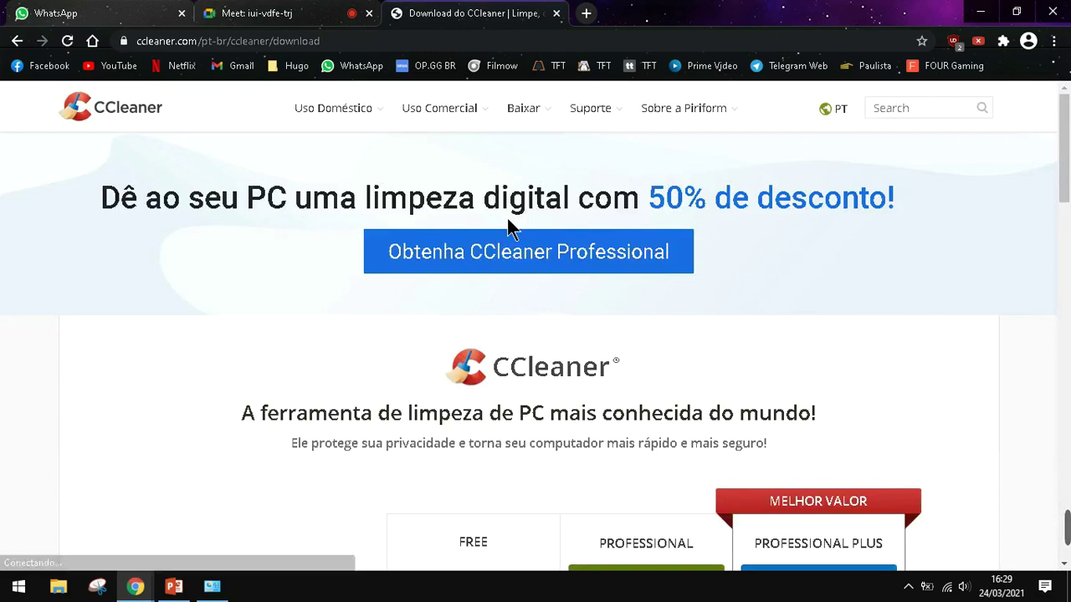
Step: Compare the Free, Professional and Professional Plus editions and download the Free edition of CCleaner from CCleaner.com
scroll(303, 279, down, 1)
scroll(305, 280, down, 4)
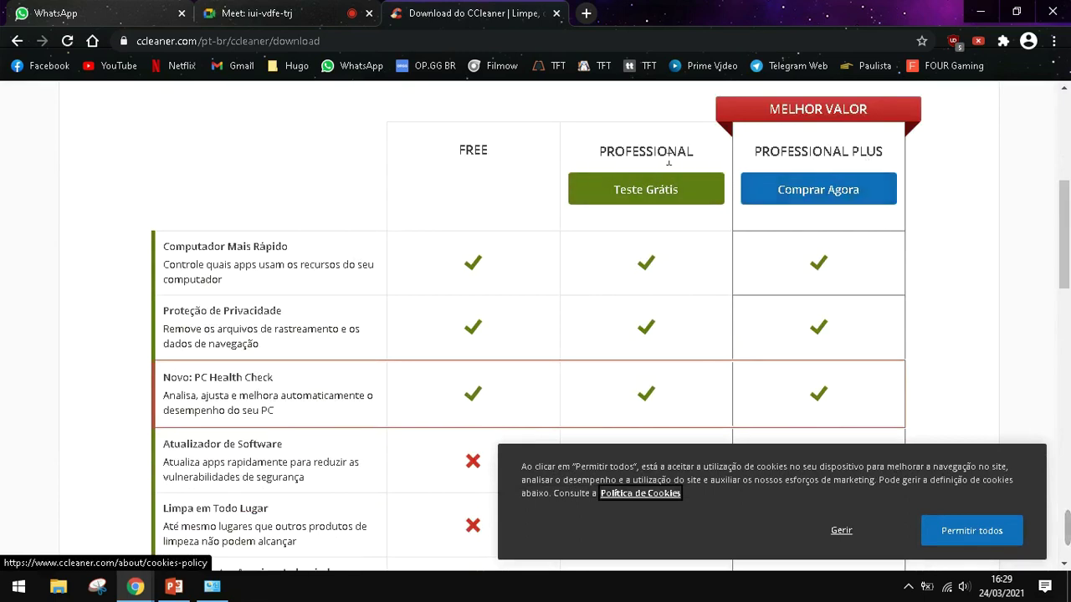
drag(492, 148, 440, 148)
click(760, 153)
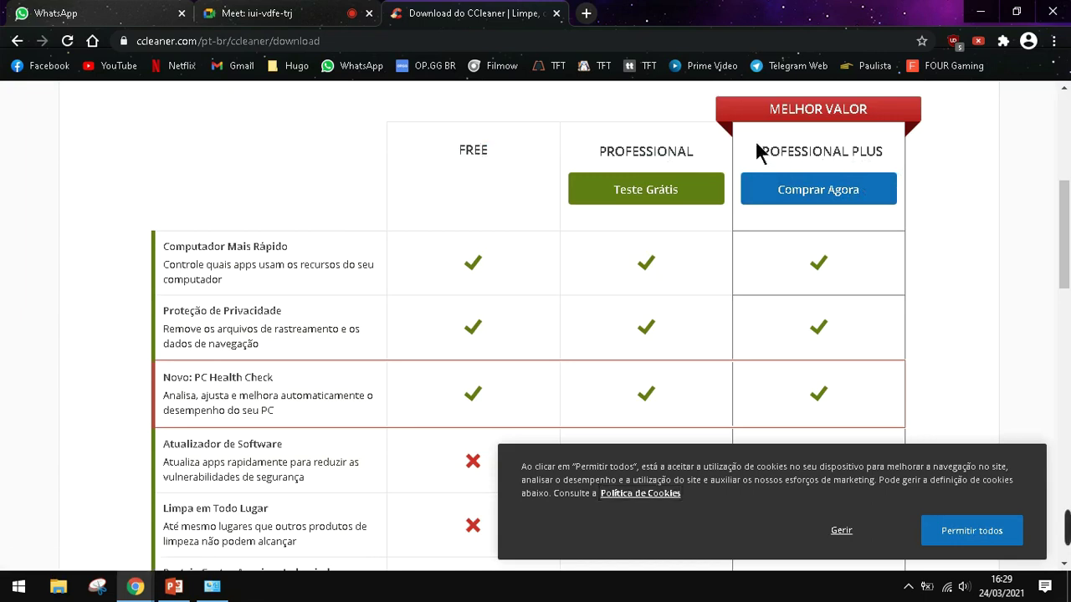
scroll(869, 153, down, 9)
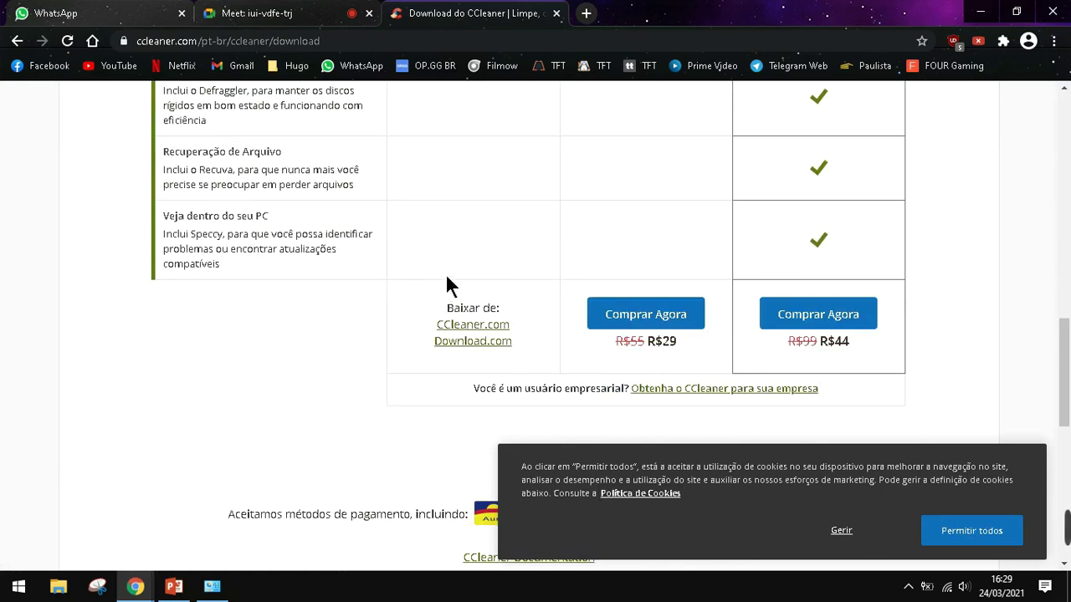
click(477, 329)
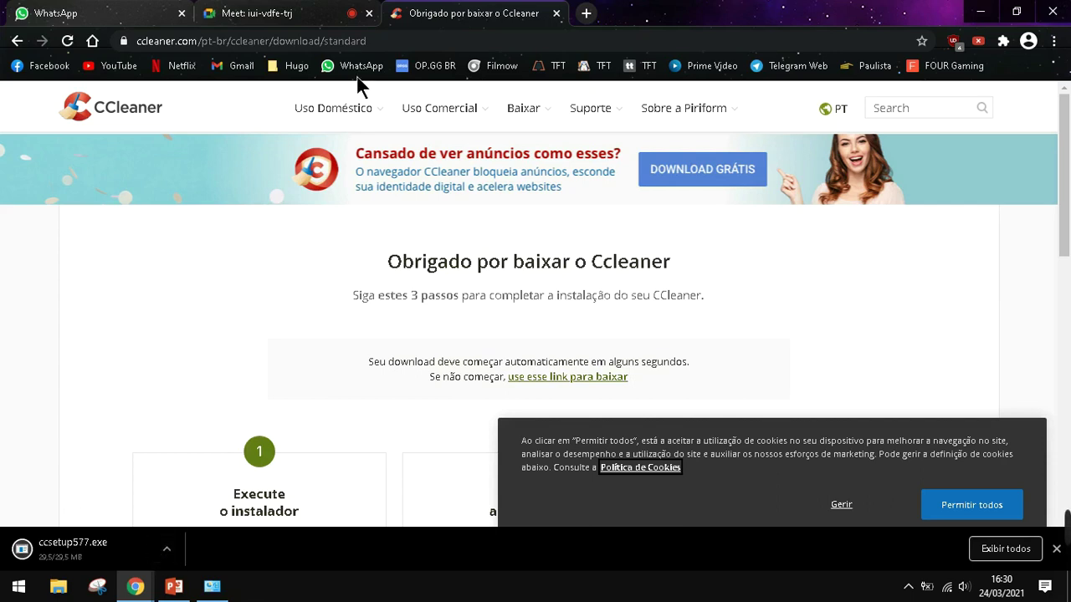
mouse_move(1058, 552)
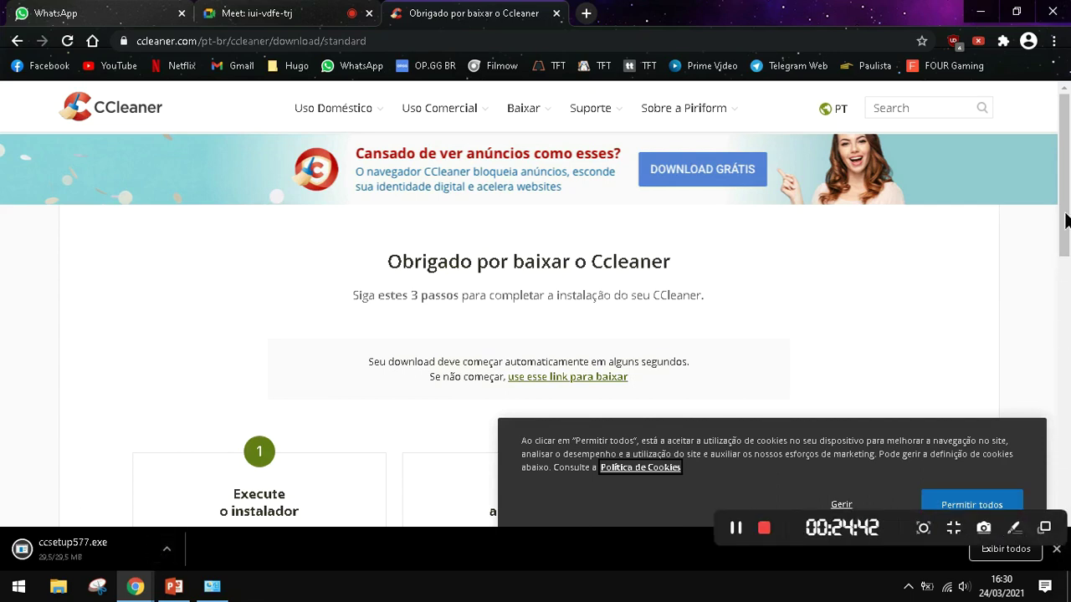
click(979, 11)
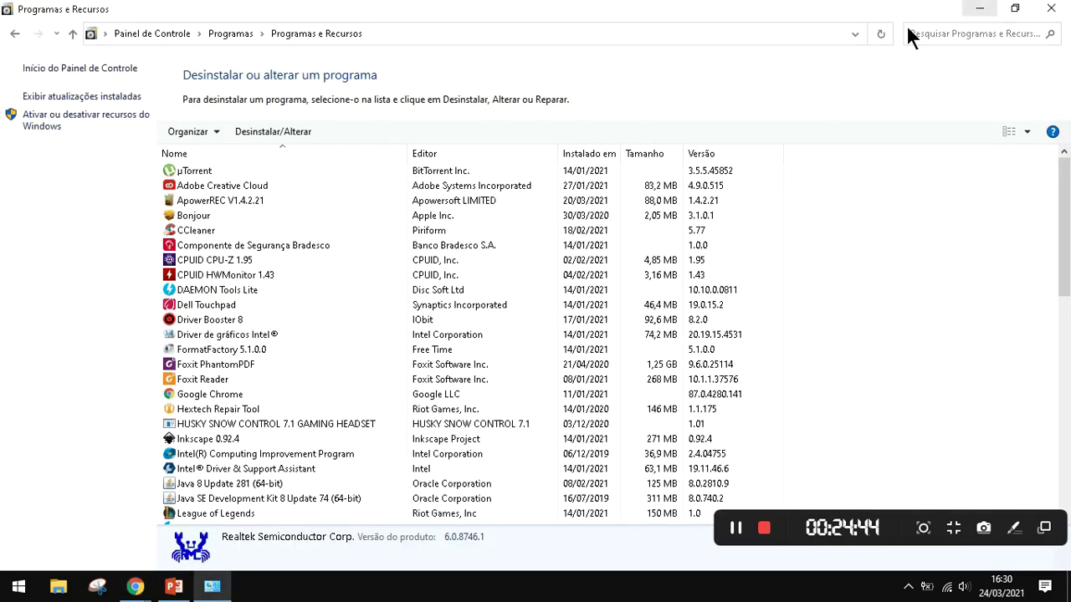
mouse_move(135, 587)
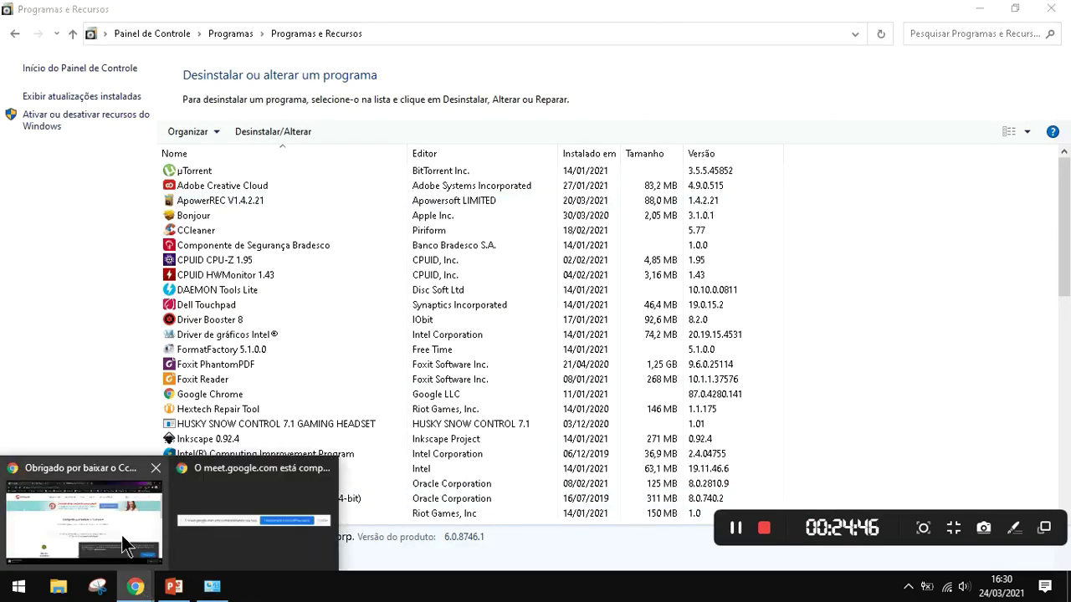
click(133, 506)
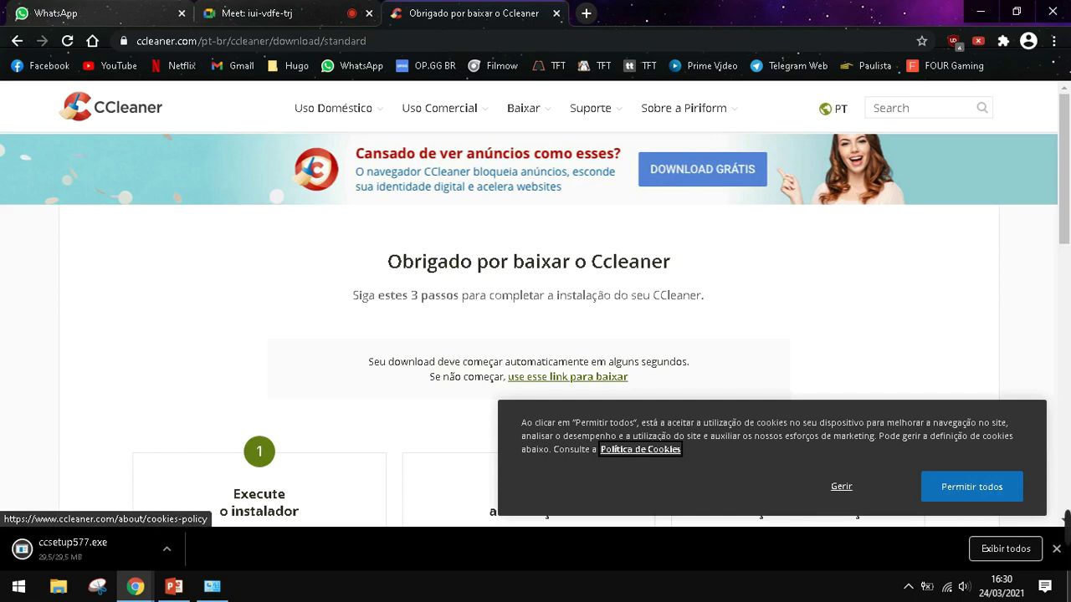
Step: Show the desktop and launch the downloaded ccsetup577 installer
key(super+d)
click(140, 240)
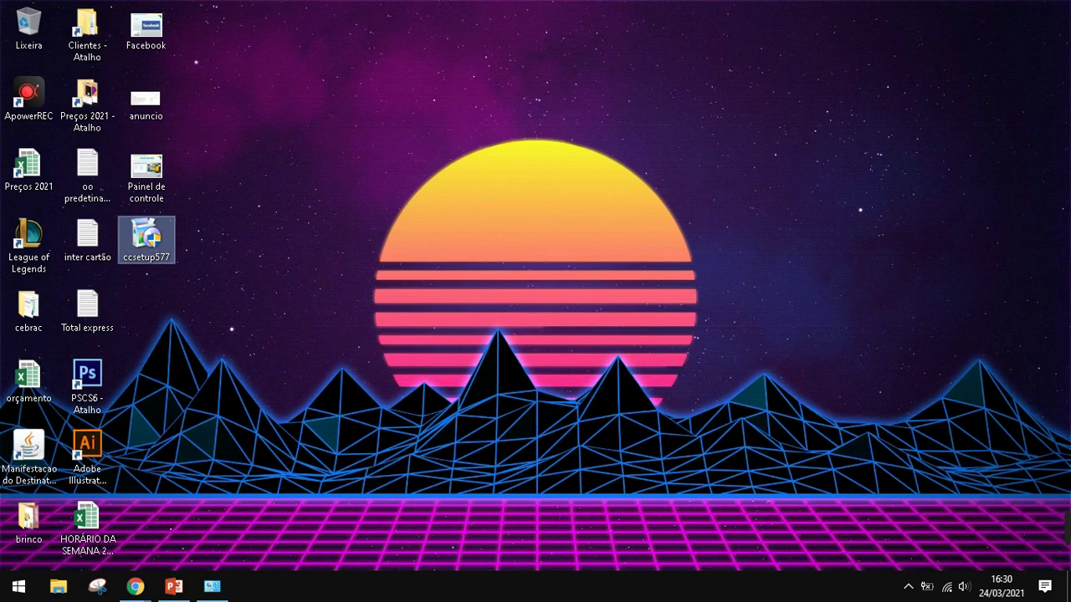
click(408, 399)
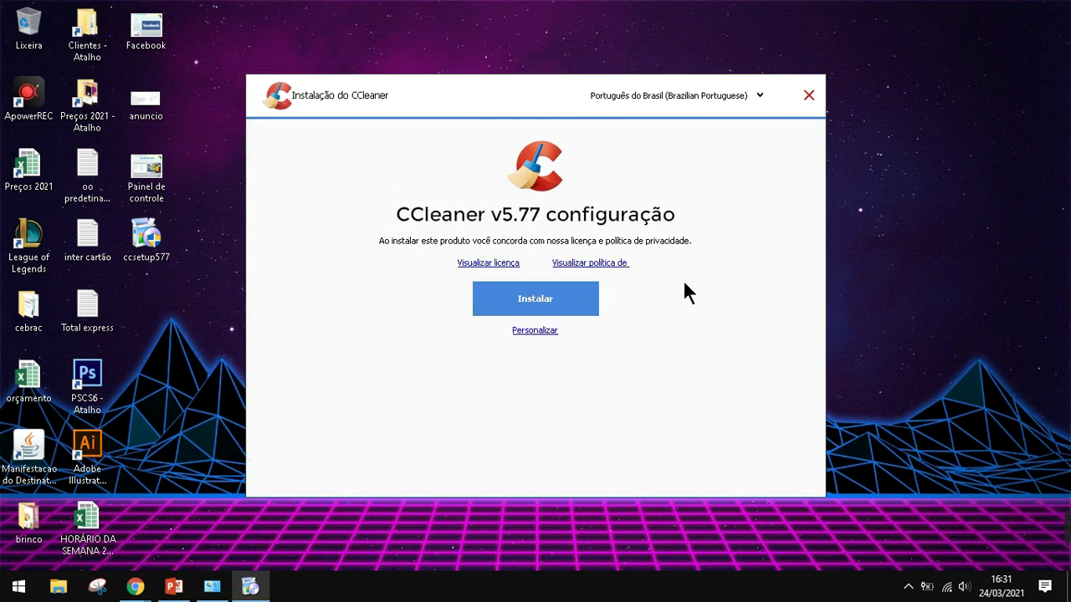
Step: Review the custom installation options, install CCleaner v5.77 with them unchanged and decline the Avast Free Antivirus offer
click(535, 330)
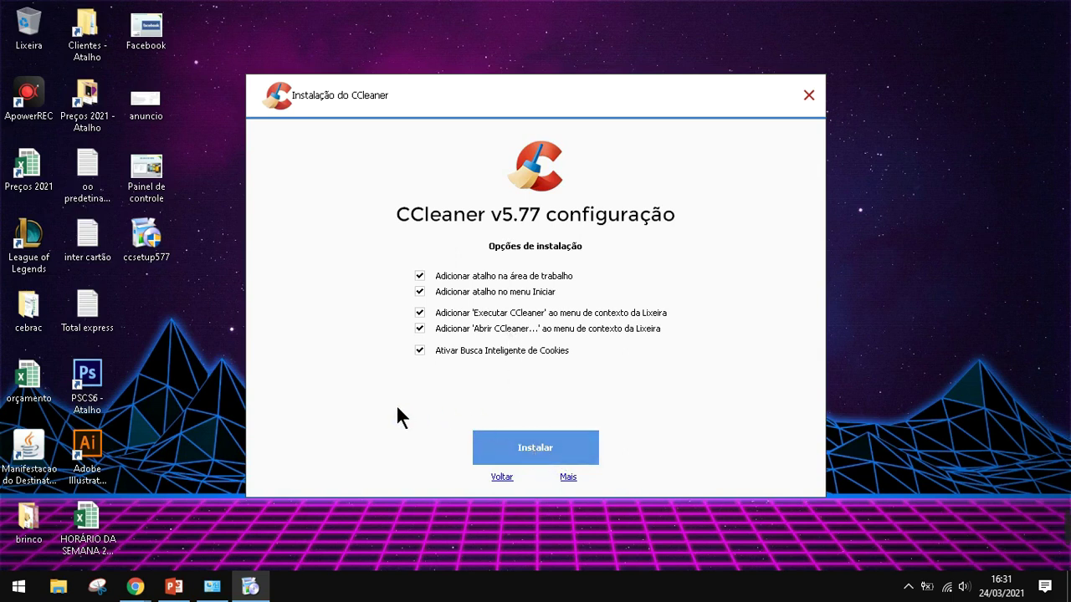
key(alt+F4)
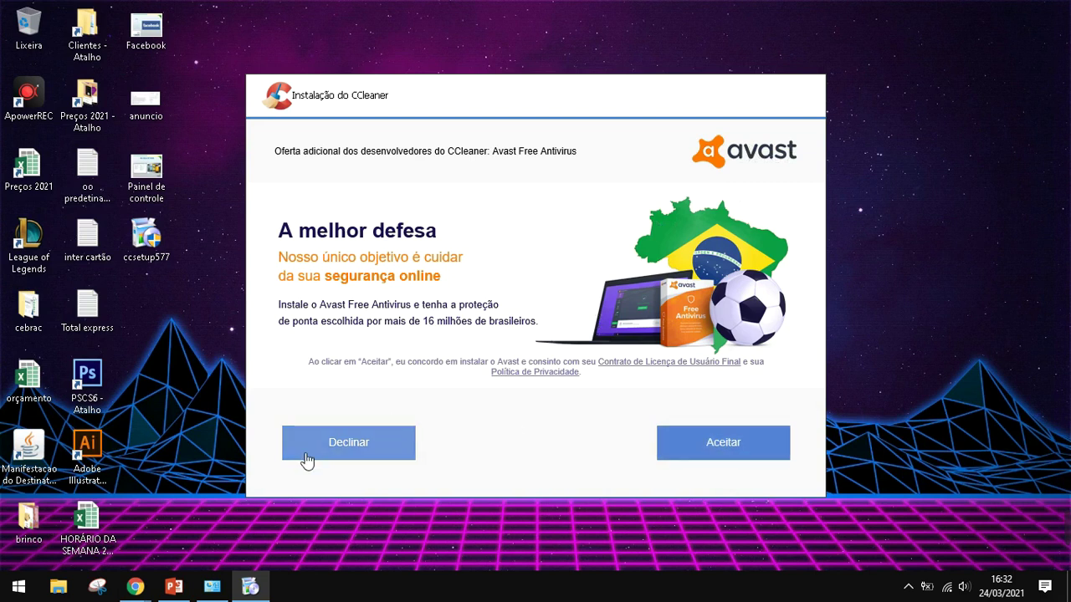
click(334, 447)
click(348, 448)
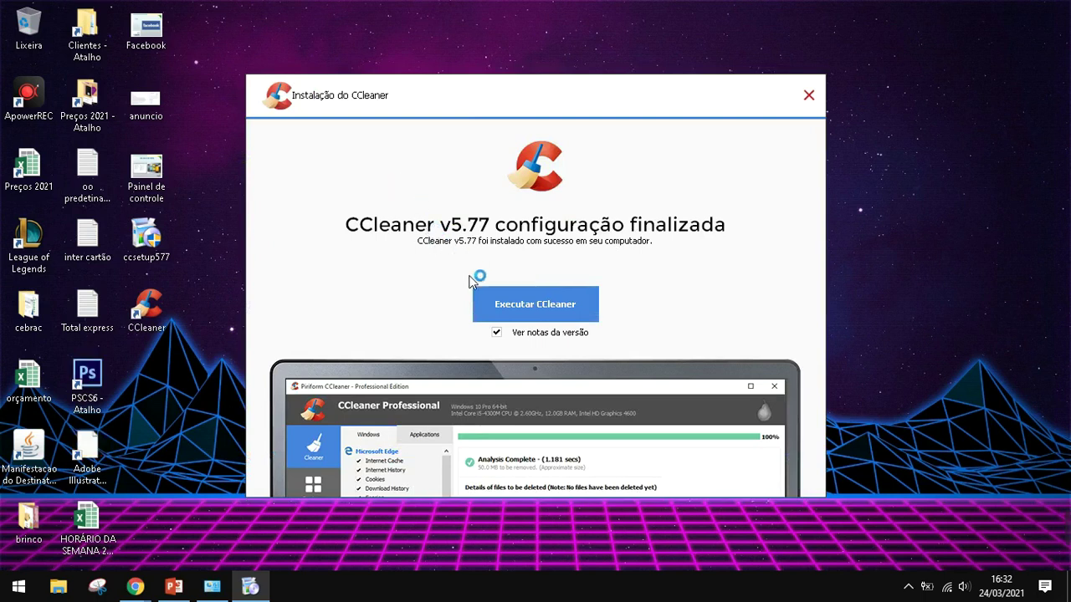
Step: Run the newly installed CCleaner and open its Limpeza personalizada section
click(495, 311)
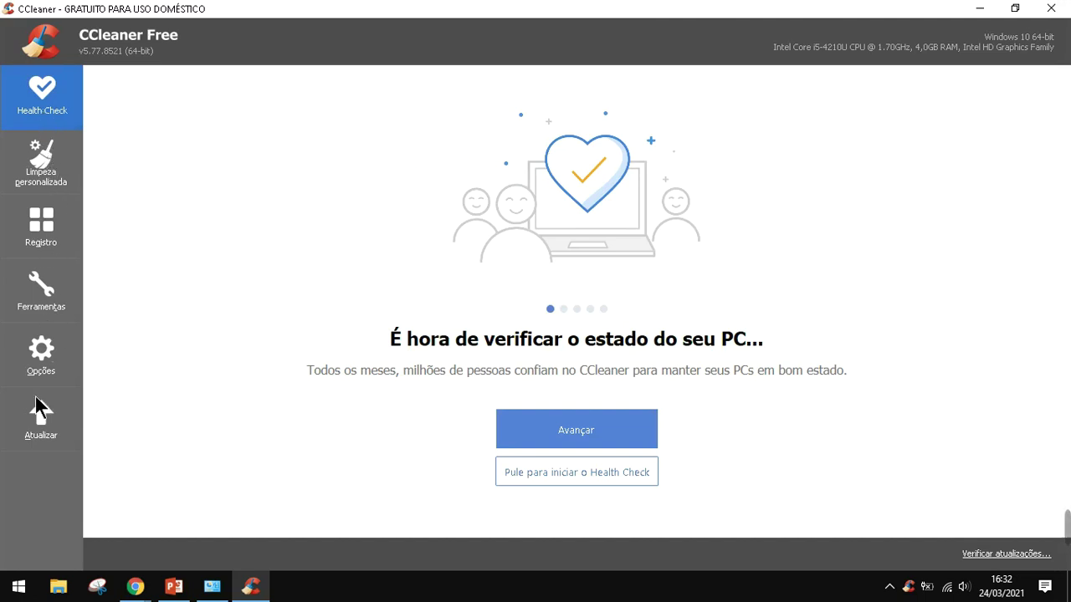
click(31, 186)
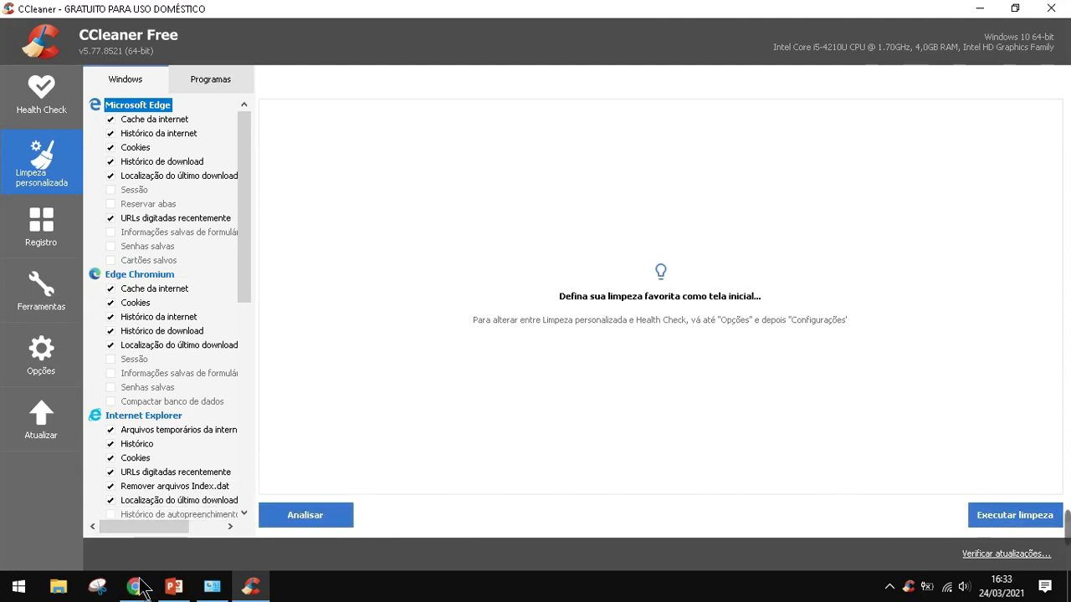
Step: Switch to Chrome and close the CCleaner Release Notes and download thank-you pages
mouse_move(142, 589)
click(119, 540)
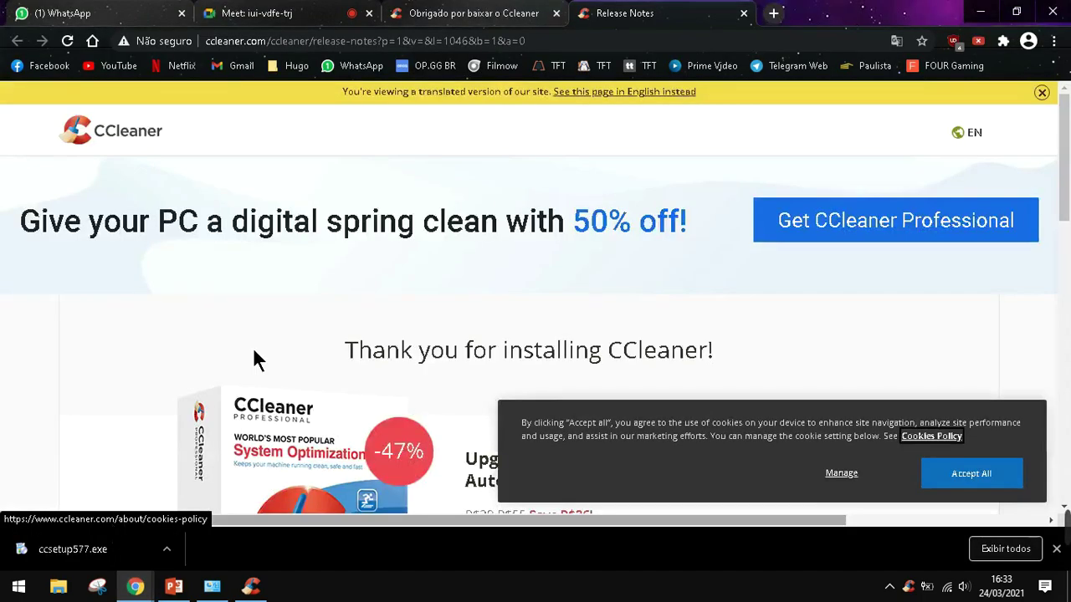
click(744, 13)
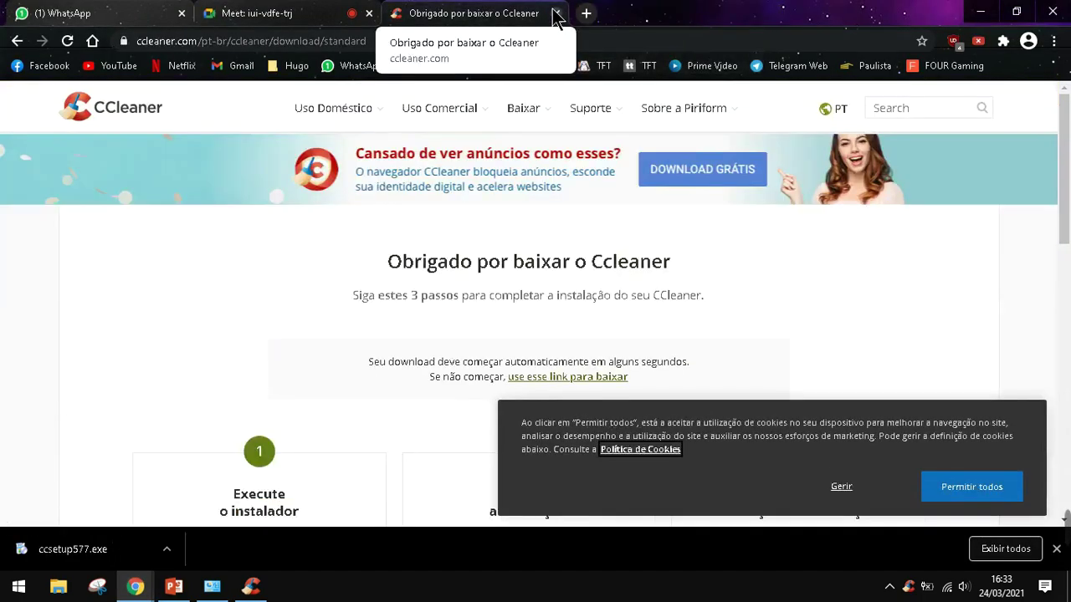
click(554, 13)
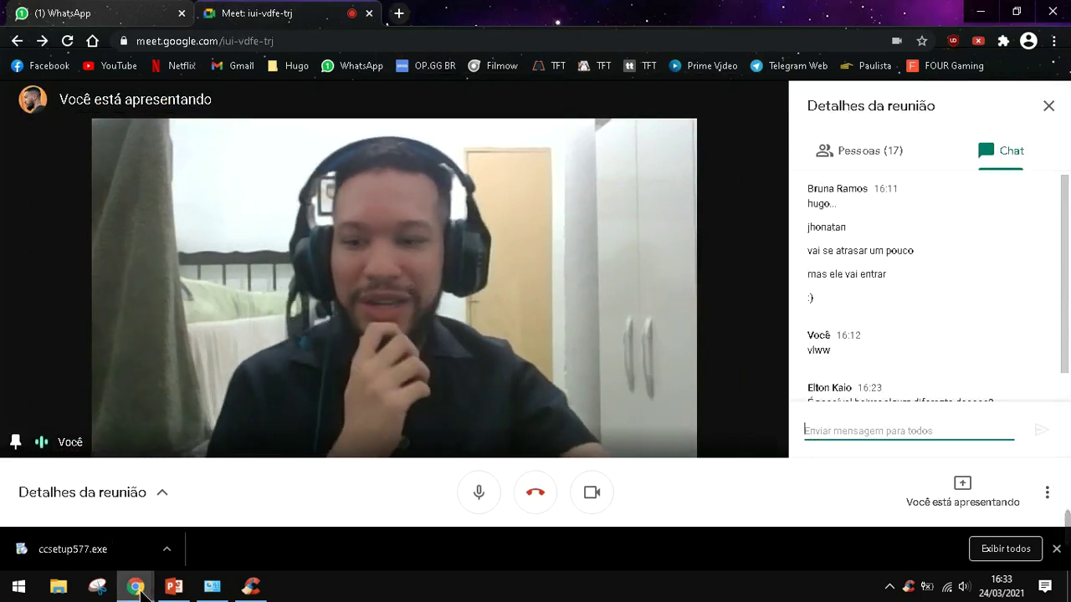
Step: Switch back to CCleaner, analyse the files for removal under Limpeza personalizada, and return to the Google Meet call in Chrome
click(251, 586)
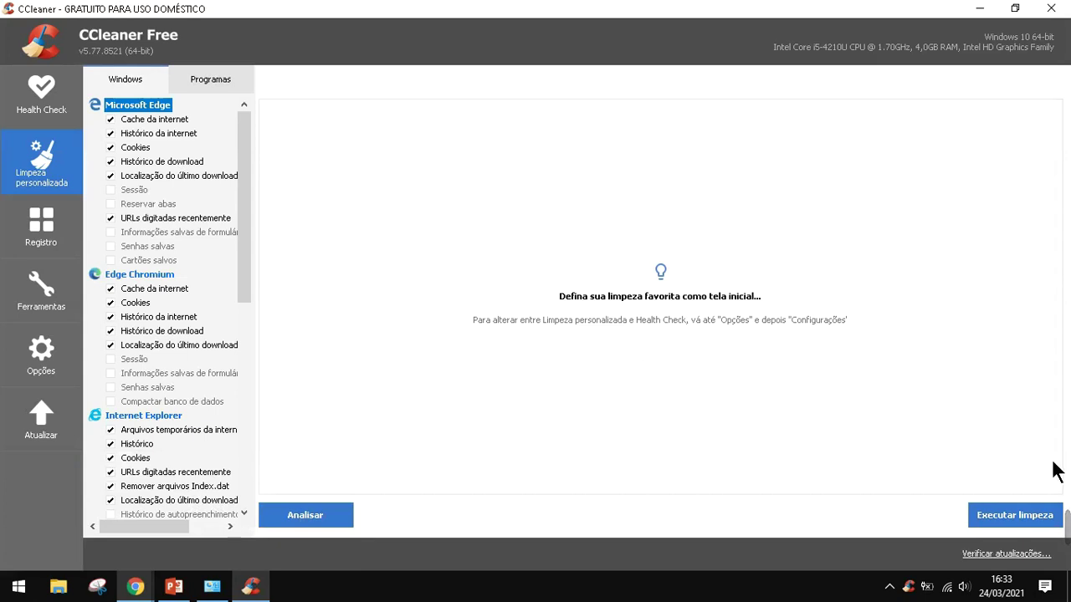
click(342, 526)
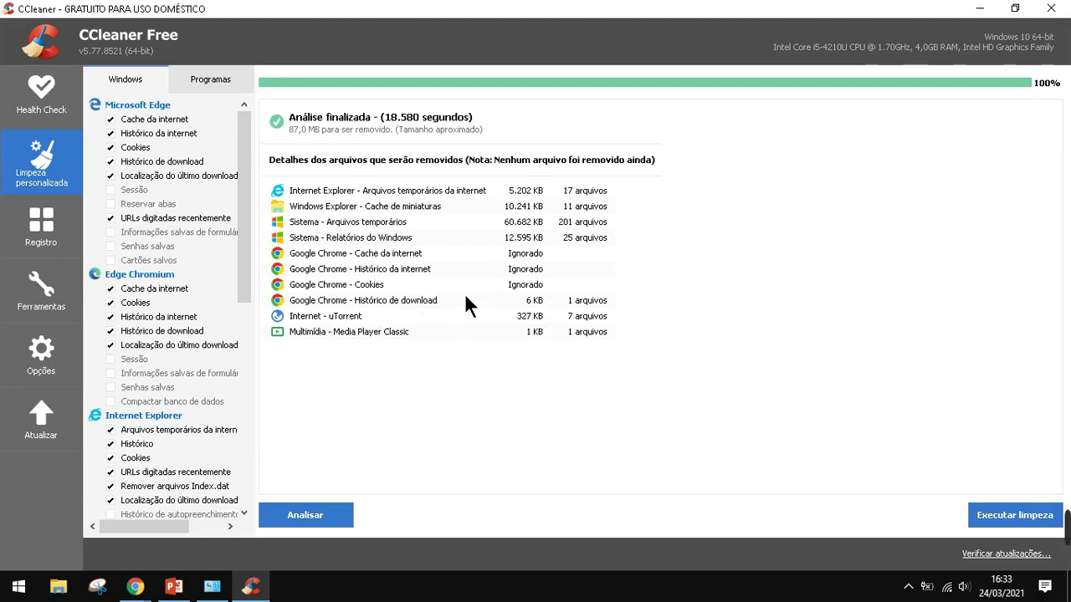
mouse_move(135, 586)
click(110, 461)
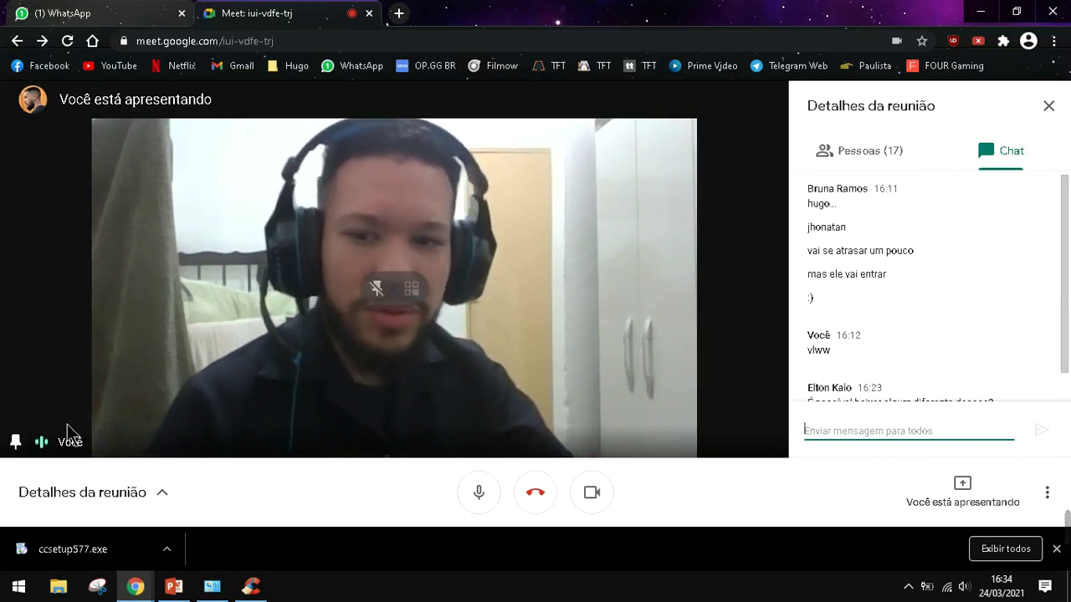
Step: Switch to CCleaner, scan the registry for errors with all Limpador do registro categories enabled, and review the listed problems
click(251, 586)
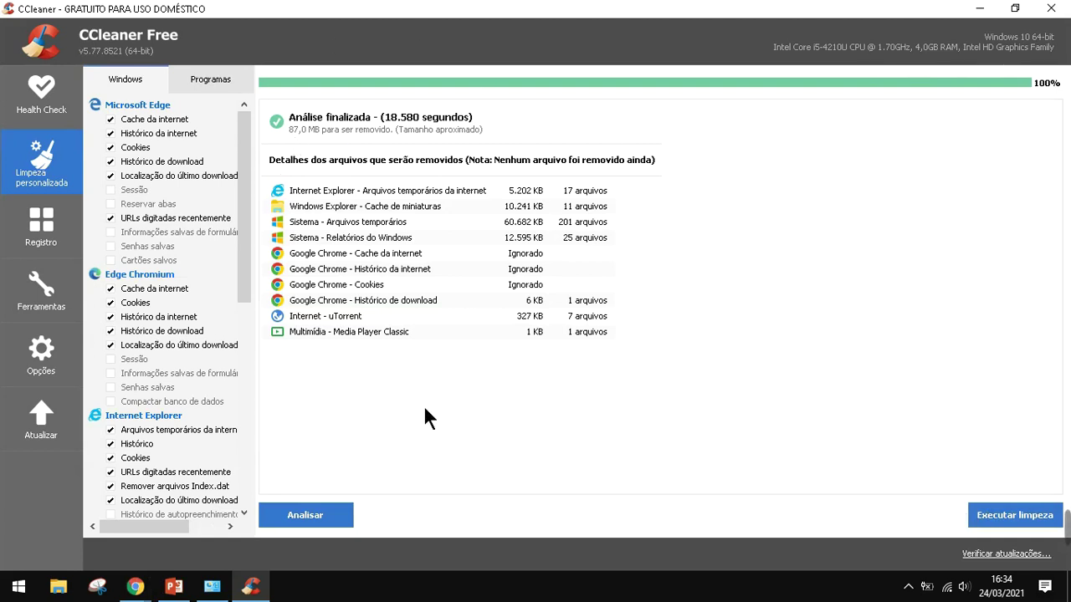
click(46, 228)
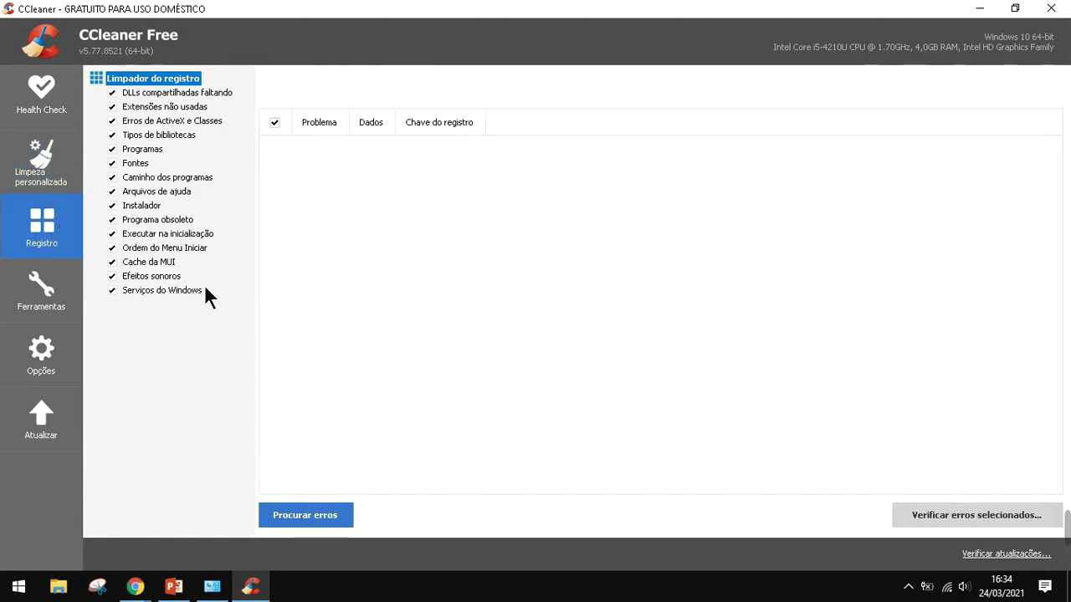
click(305, 515)
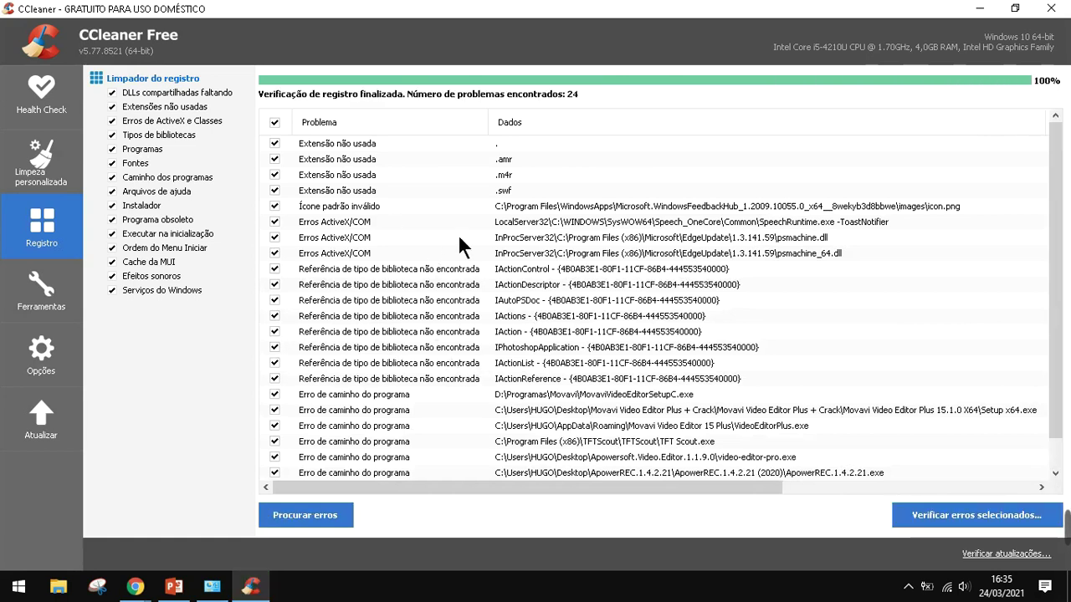
scroll(410, 201, down, 1)
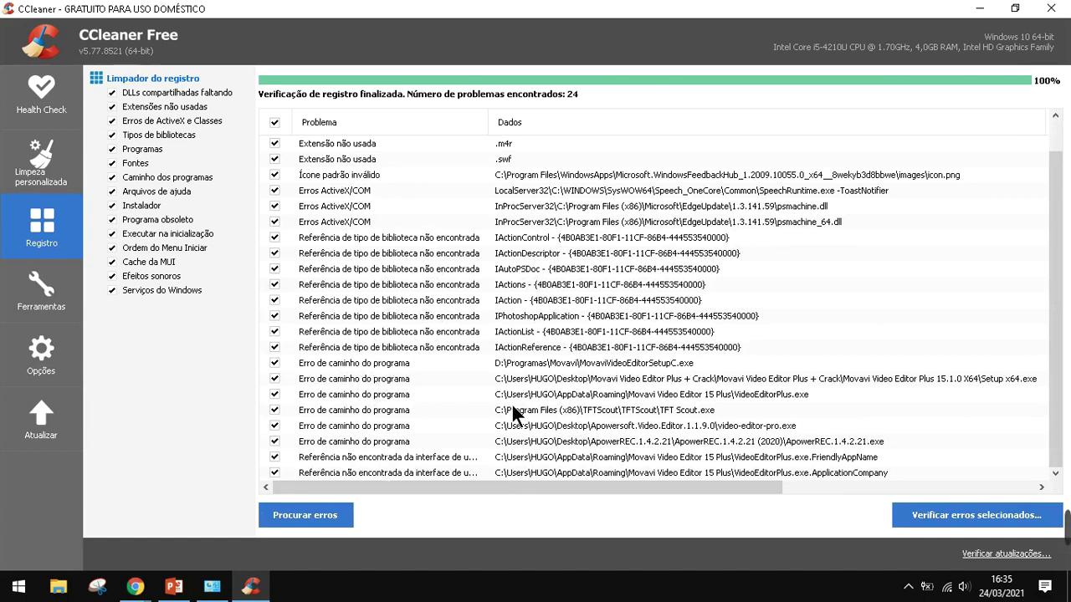
scroll(514, 410, up, 1)
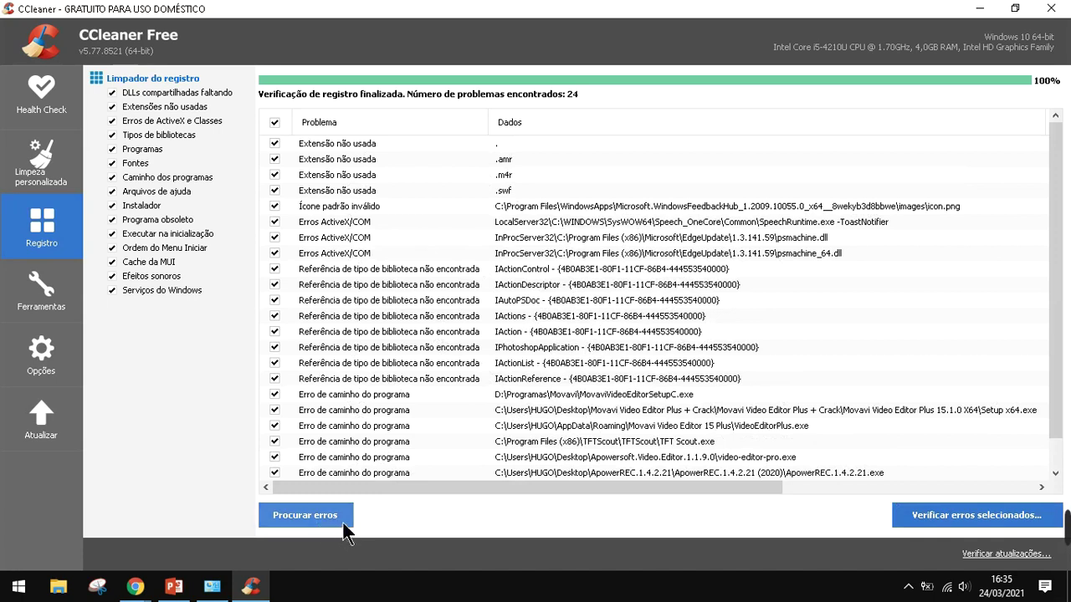
scroll(453, 200, down, 1)
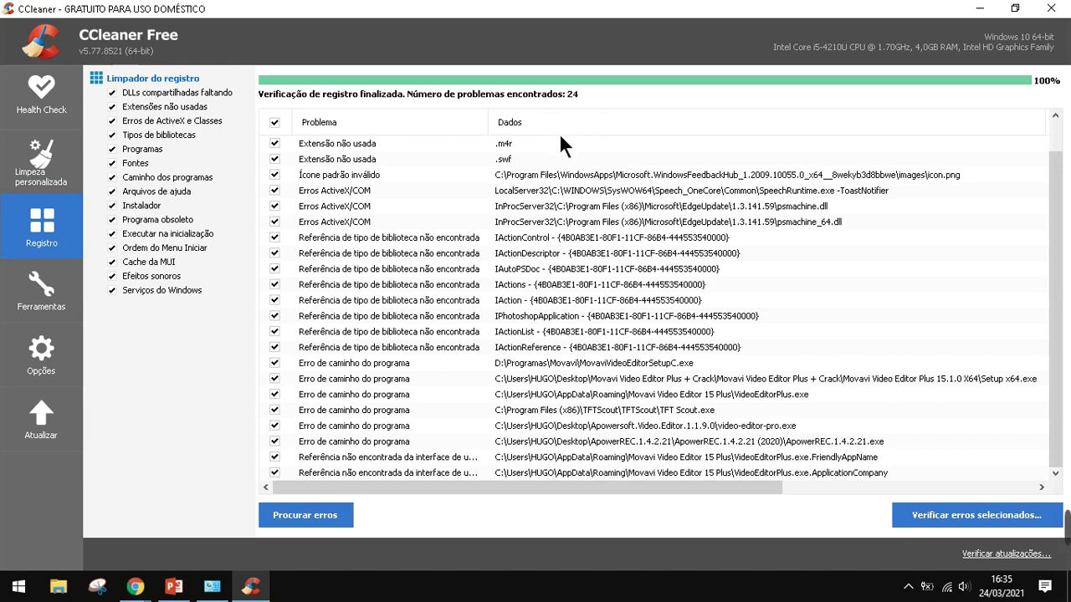
Step: Correct all selected registry errors at once without making a registry backup, and close the repair dialog
click(927, 524)
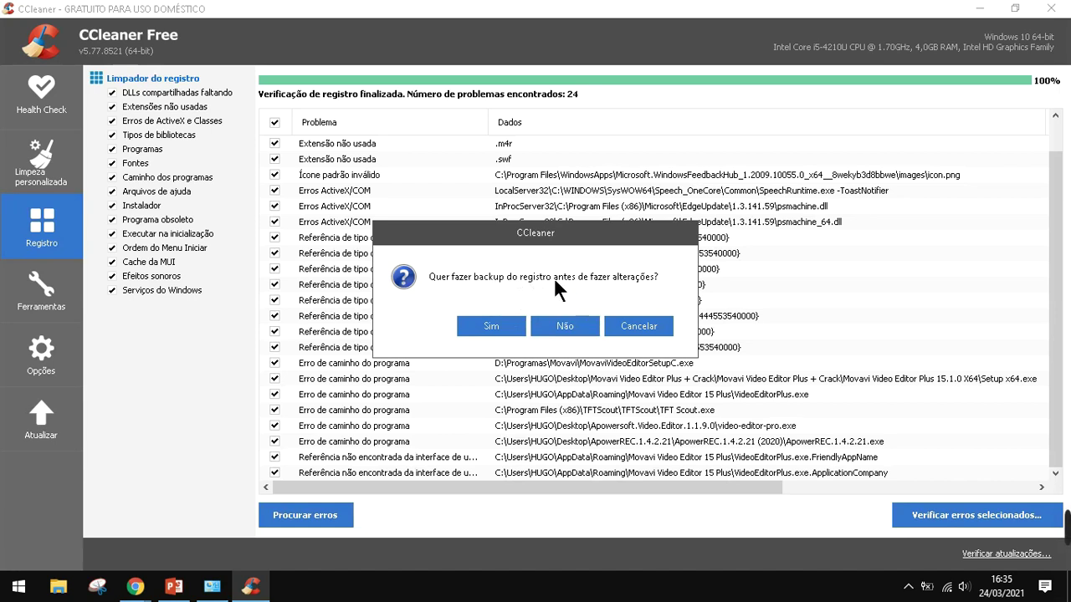
click(567, 326)
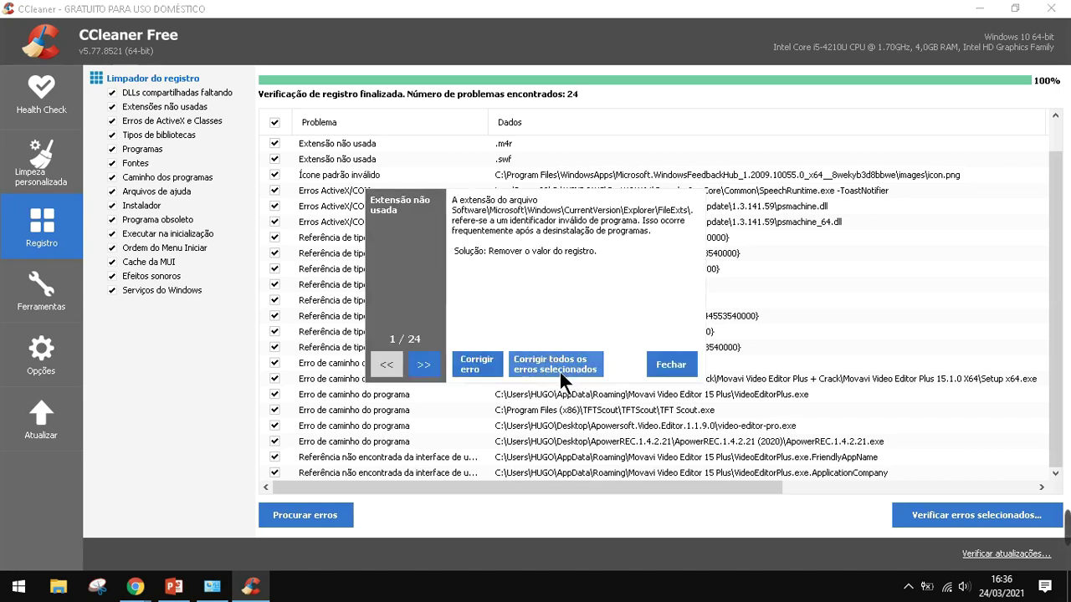
click(538, 365)
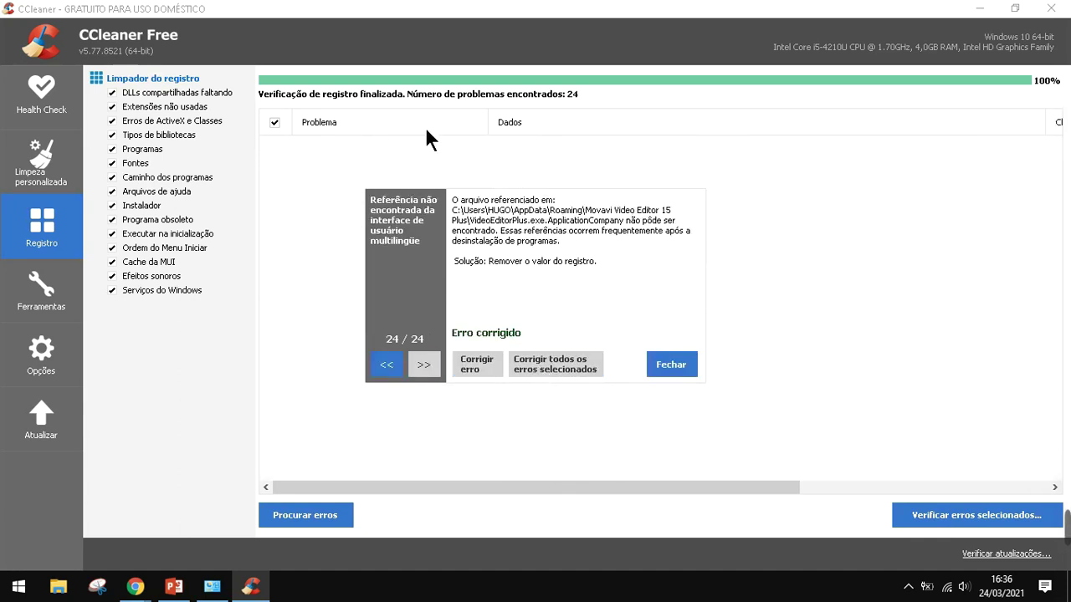
click(673, 368)
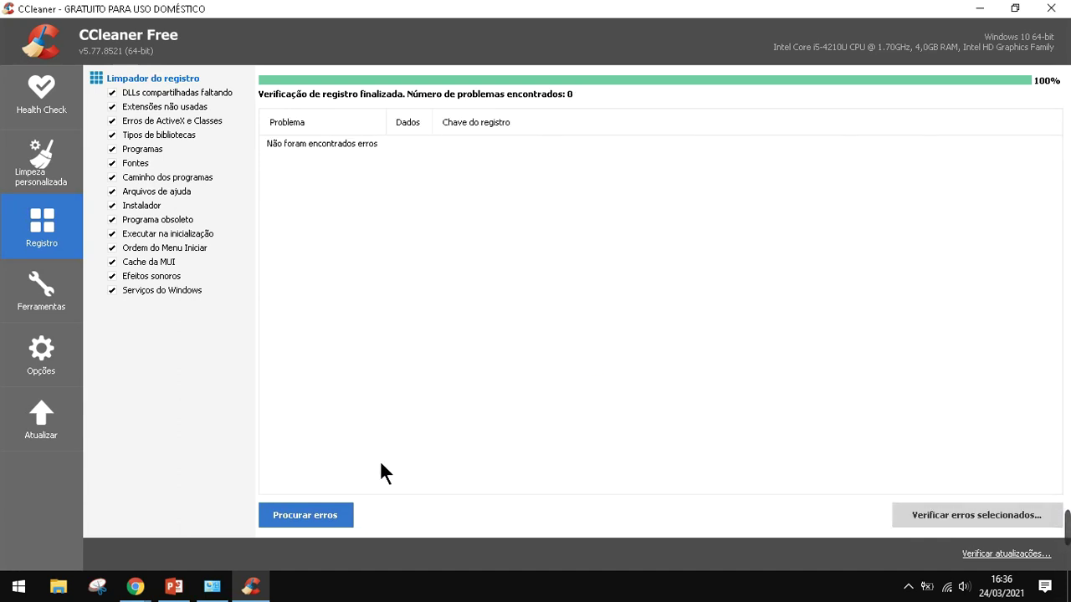
Step: Scan the registry again and correct the ActiveX/COM error without making a backup
click(332, 513)
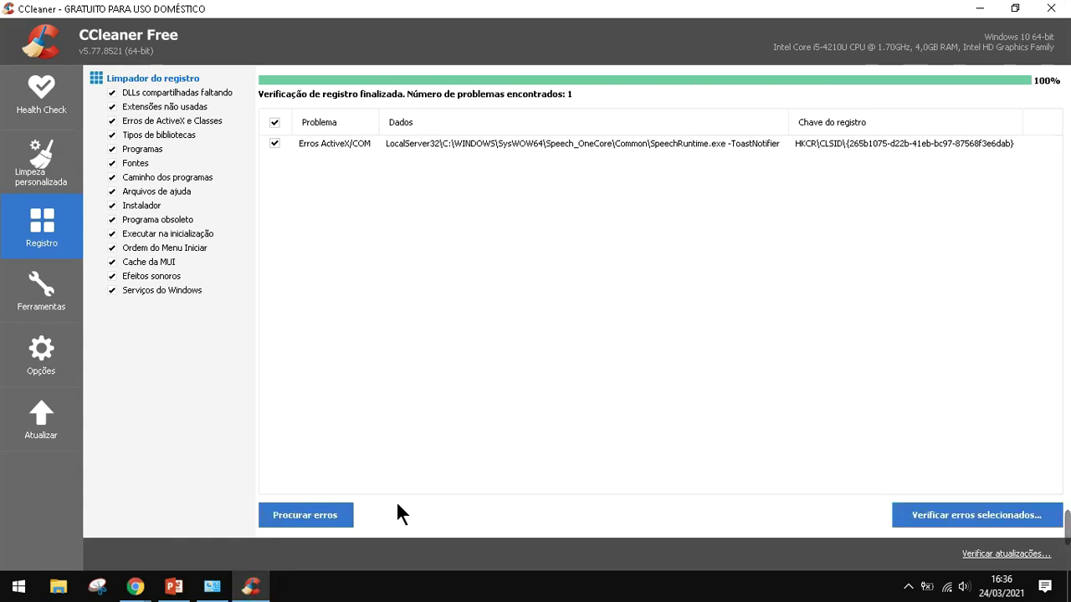
click(938, 513)
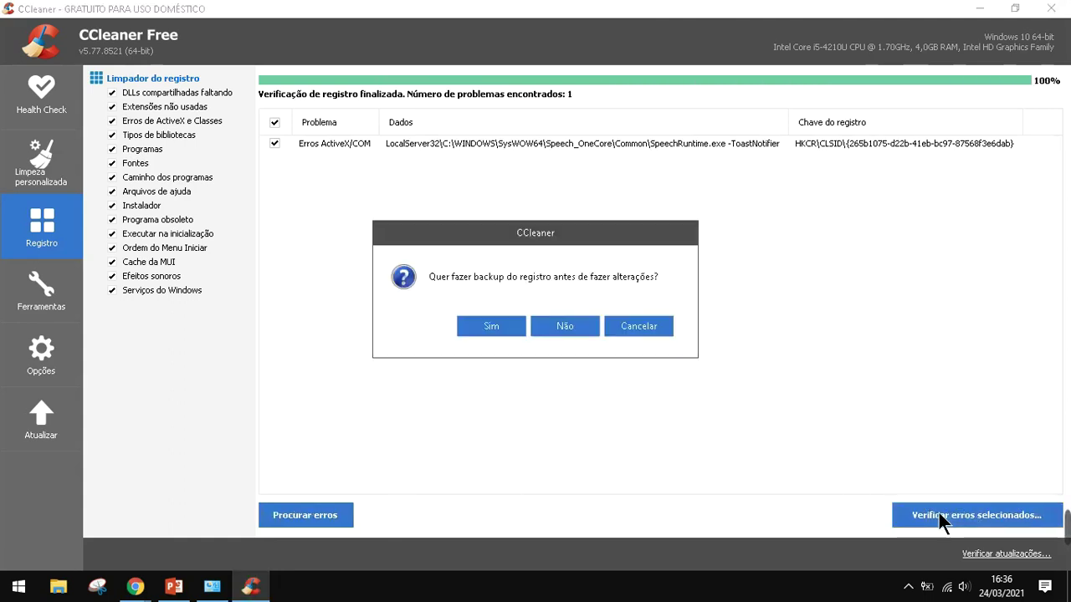
click(563, 327)
click(479, 366)
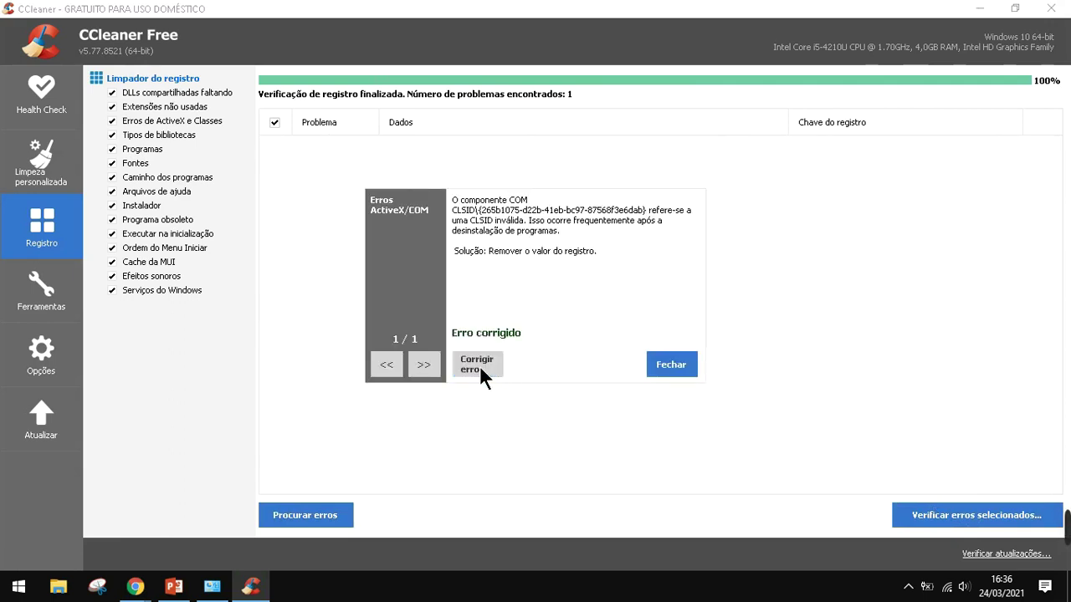
click(653, 374)
Step: Run another registry scan and repeat the fix for the recurring ActiveX/COM error, declining the backup again
click(325, 514)
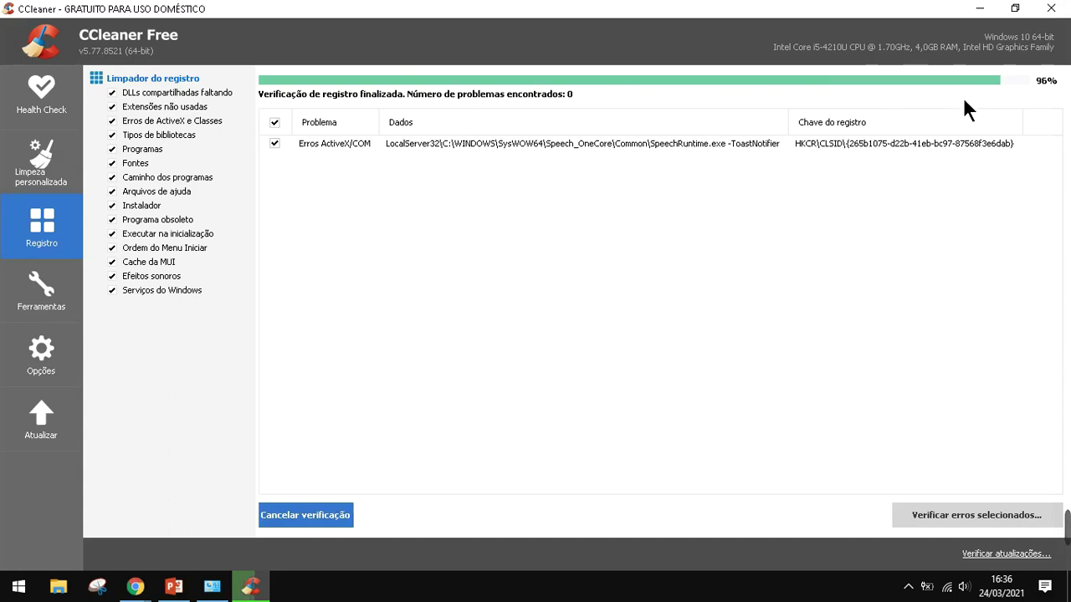
click(934, 511)
click(571, 329)
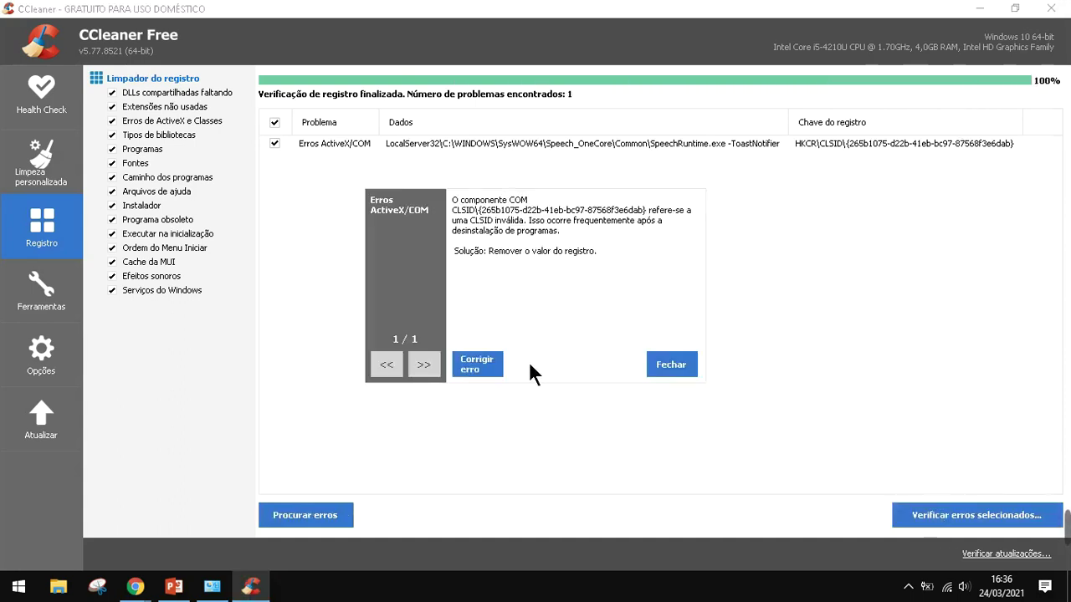
click(489, 363)
click(698, 368)
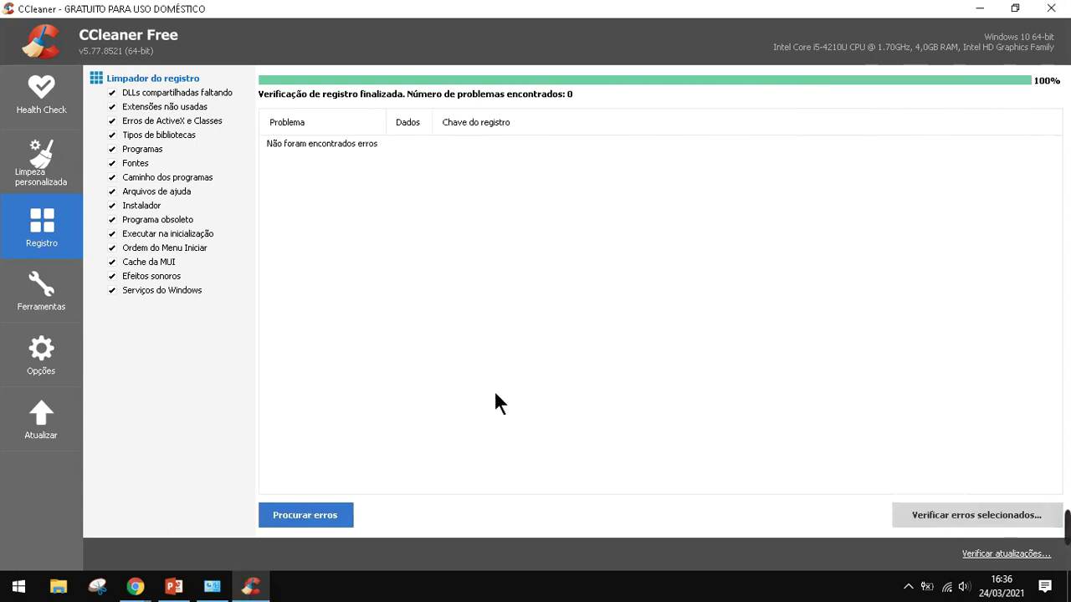
Step: Scan the registry once more and examine the SpeechRuntime.exe ActiveX/COM entry without correcting it
click(318, 516)
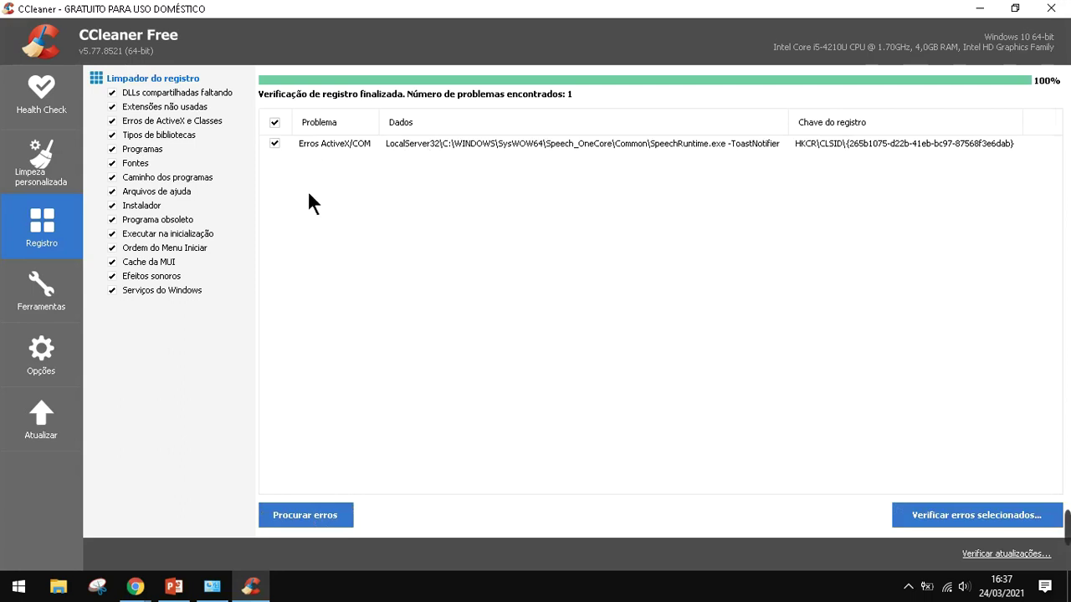
click(467, 147)
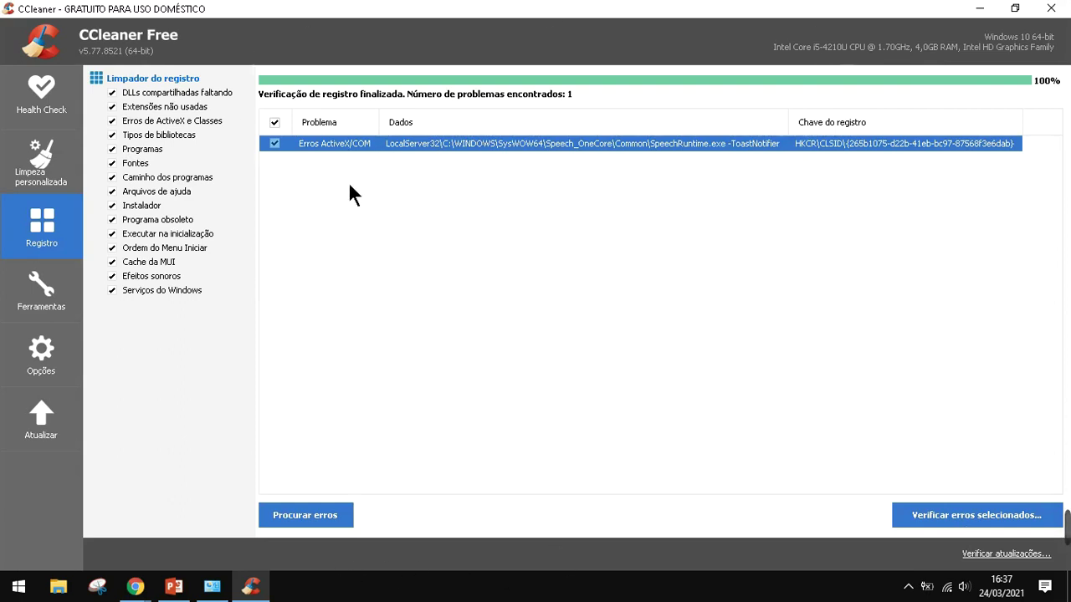
click(419, 251)
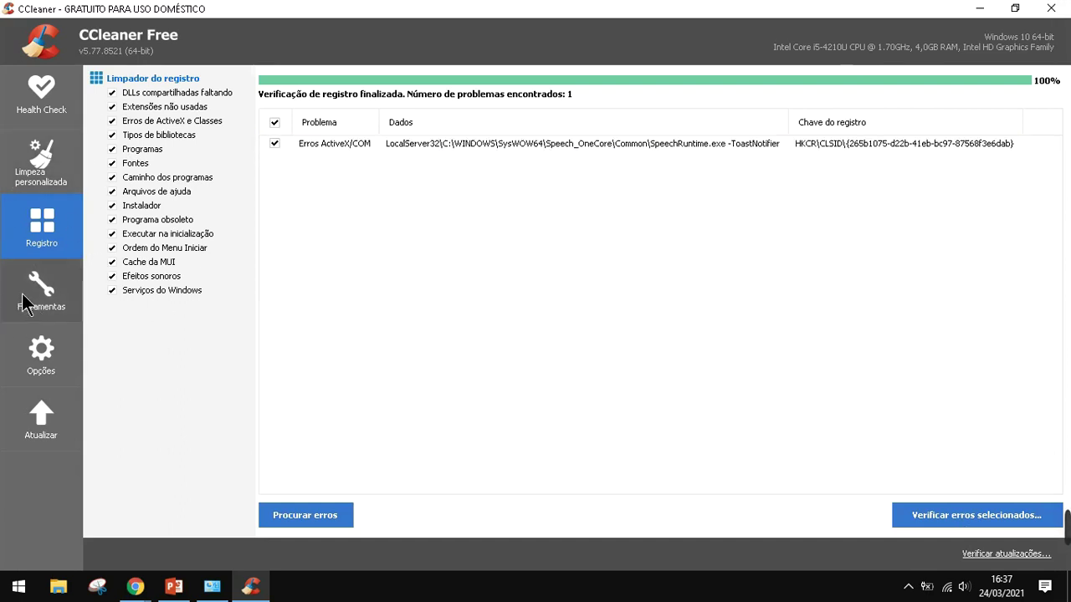
Step: Browse the Desinstalar program list under Ferramentas, select Adobe Creative Cloud, and compare the list with Programas e Recursos in the Control Panel
click(53, 291)
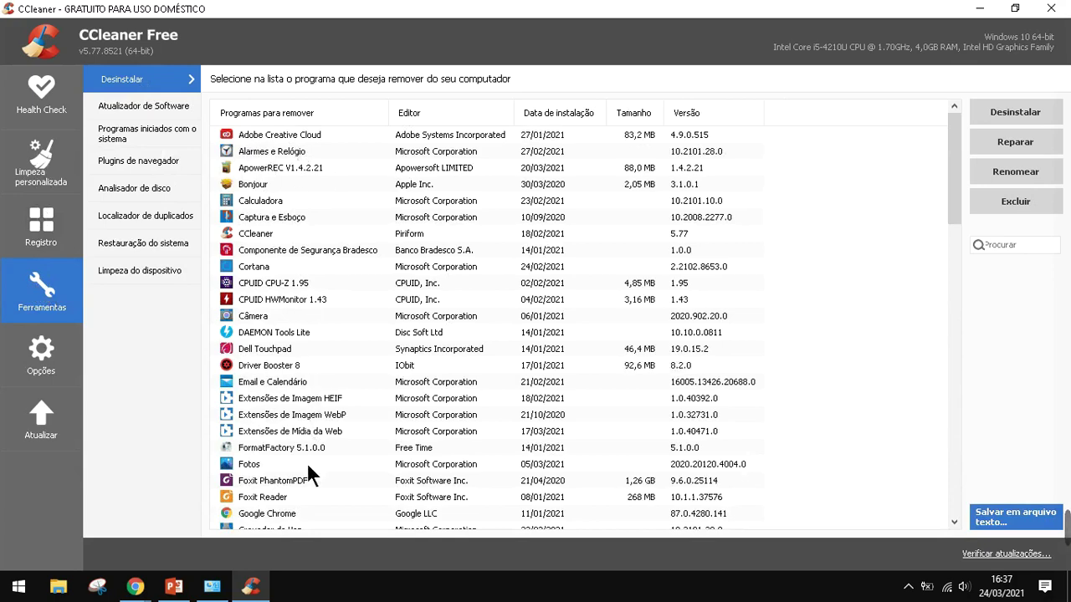
scroll(308, 452, down, 15)
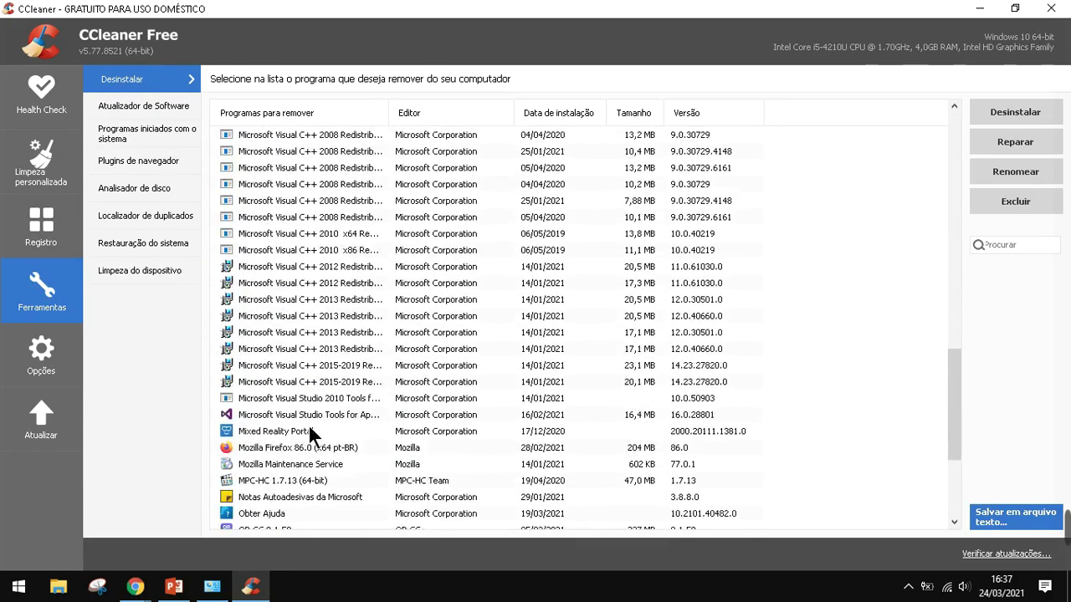
scroll(309, 431, down, 5)
scroll(310, 431, up, 20)
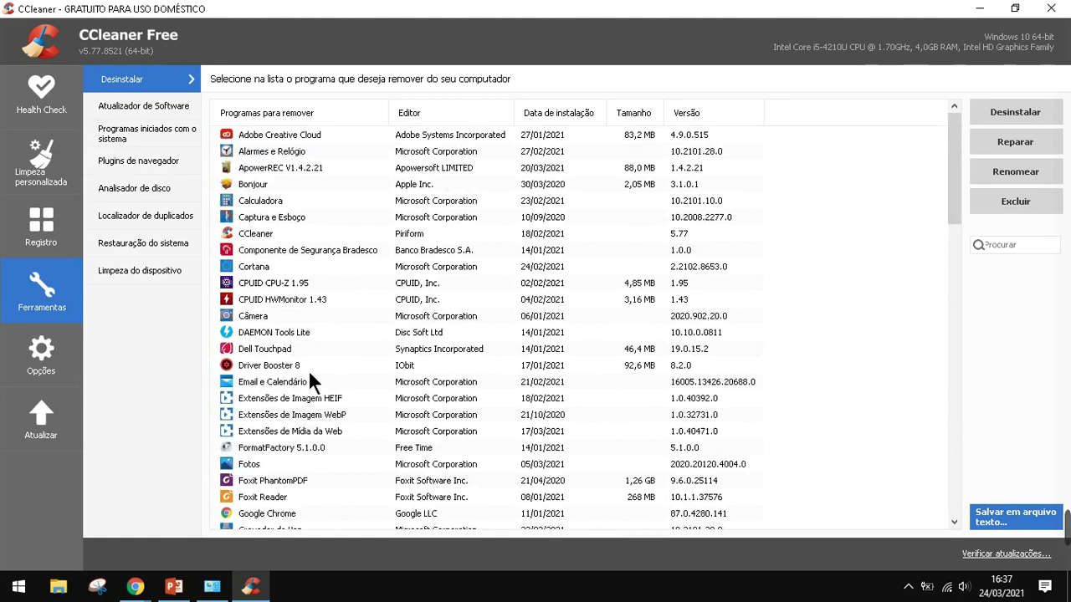
click(289, 137)
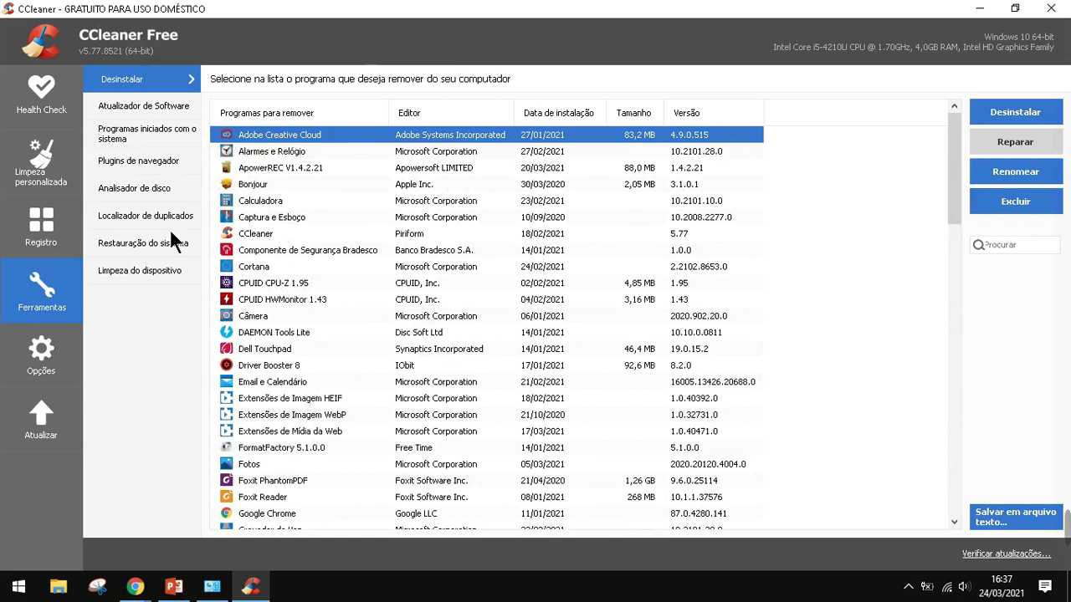
click(212, 588)
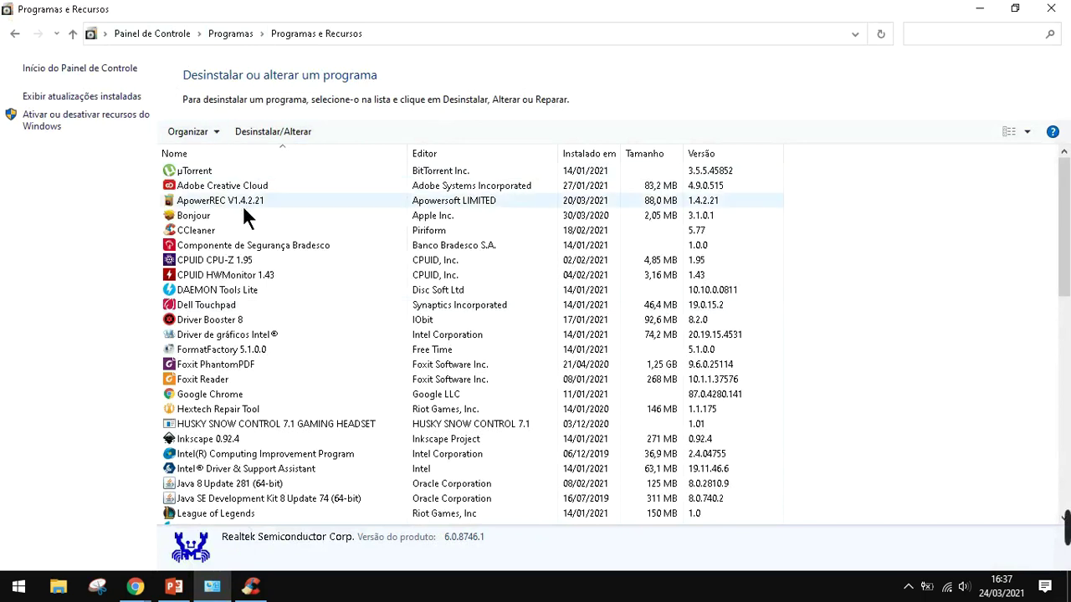
click(216, 591)
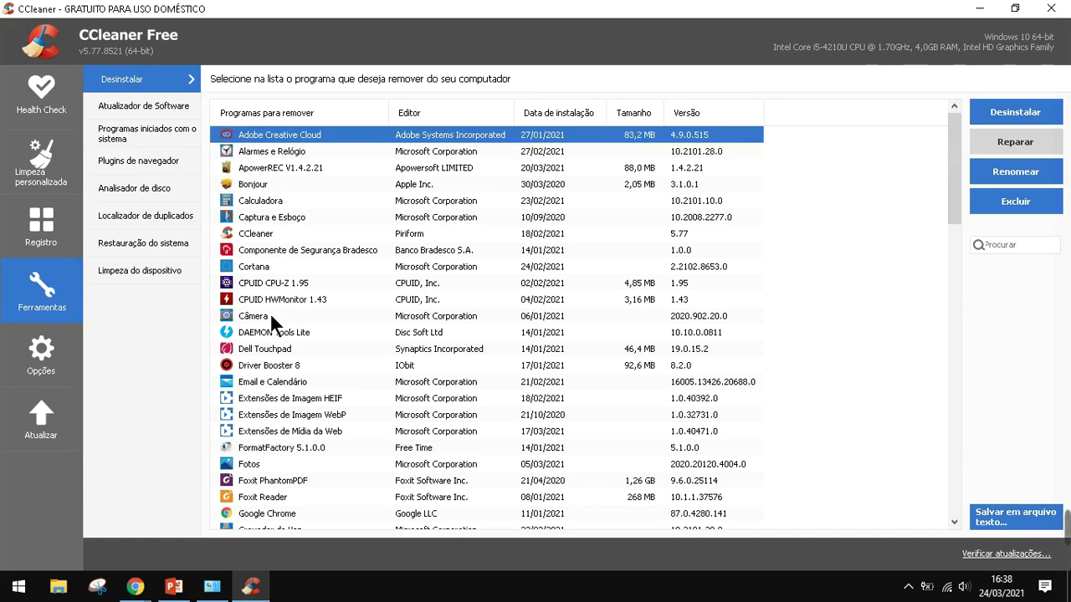
Step: Check the latest chat messages in the Google Meet call in Chrome, then return to CCleaner and close it
mouse_move(135, 587)
click(67, 510)
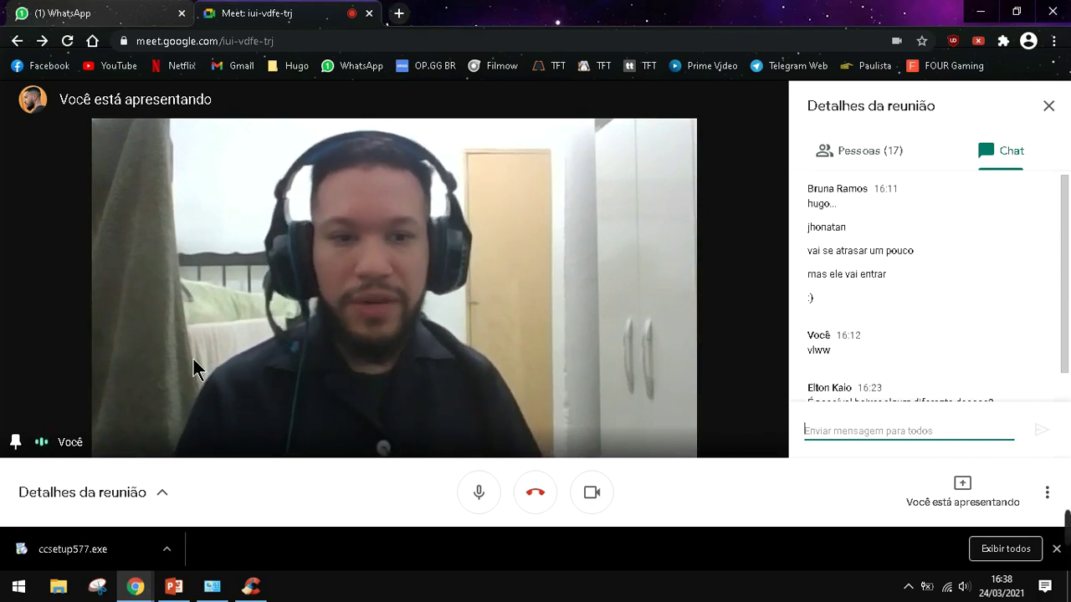
scroll(886, 291, down, 1)
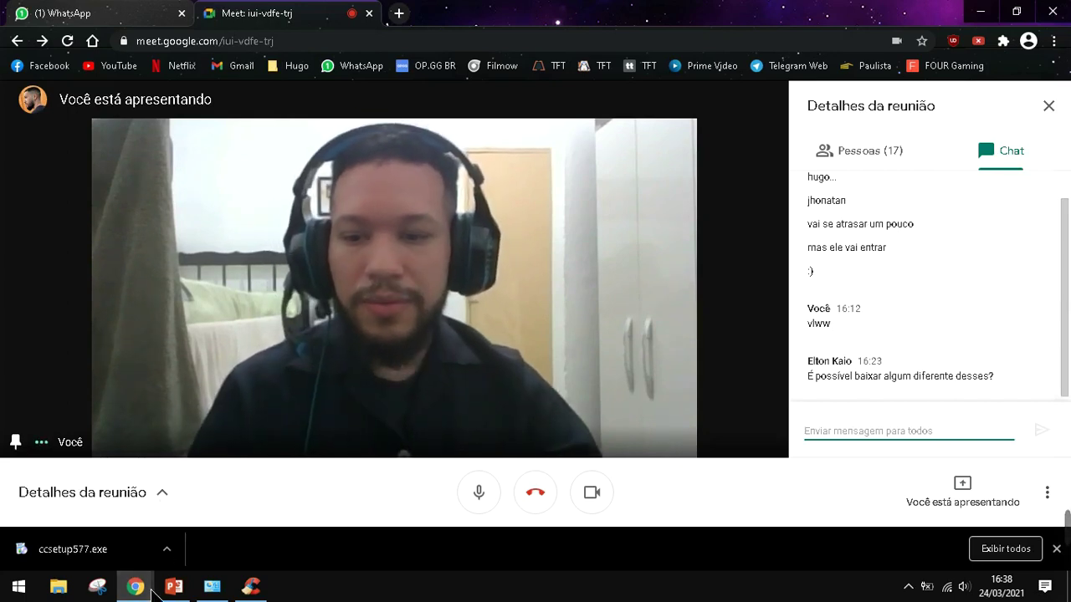
click(250, 586)
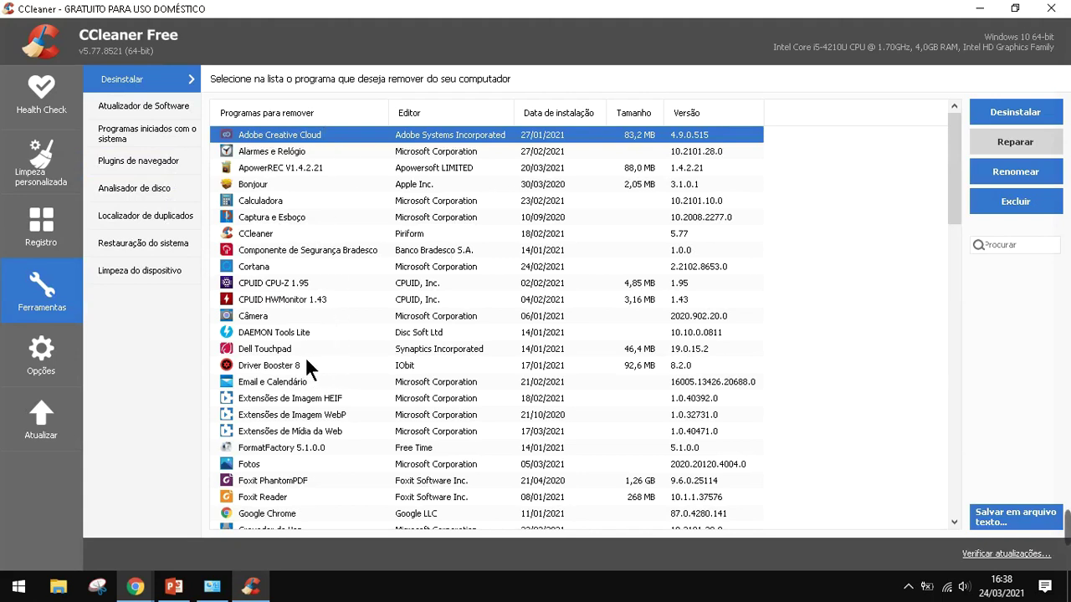
click(1052, 19)
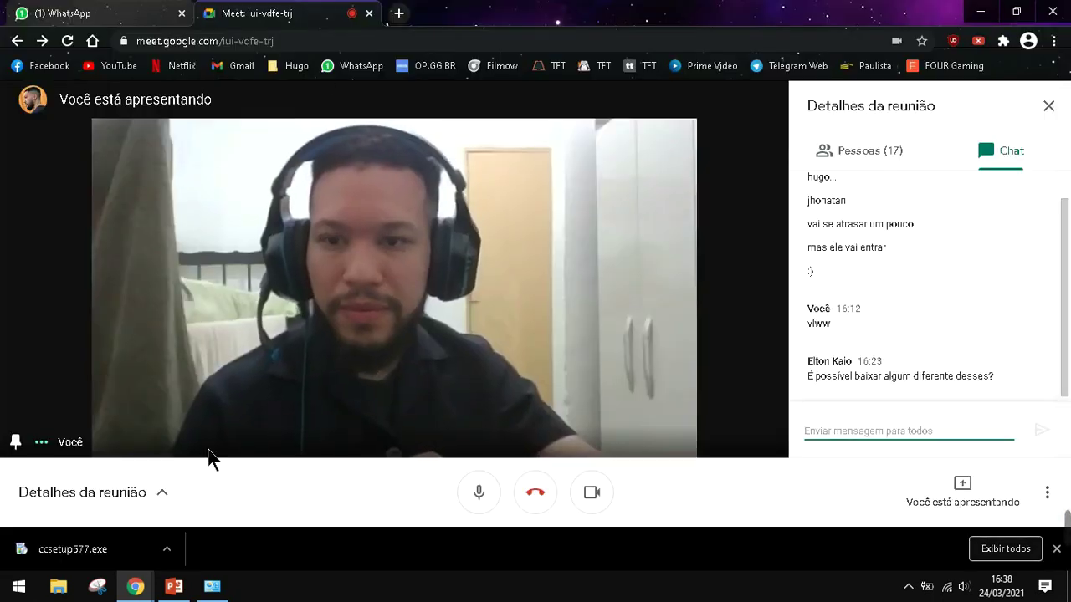
Step: Switch to the Painel de controle presentation in PowerPoint and view the Firewall slide and slide 8 on network firewall status
click(174, 587)
click(91, 290)
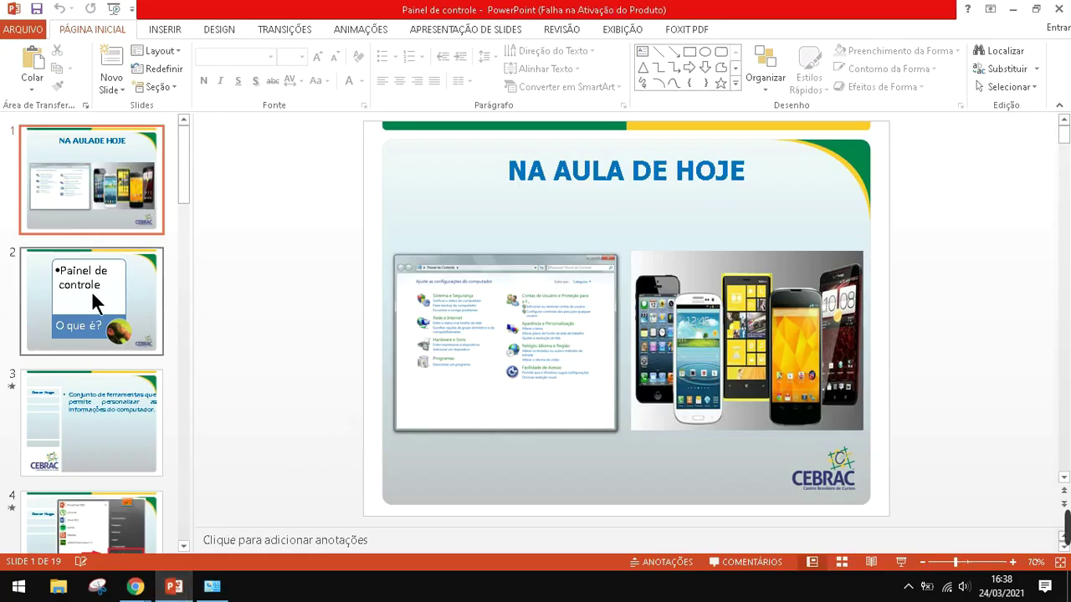
scroll(91, 290, down, 6)
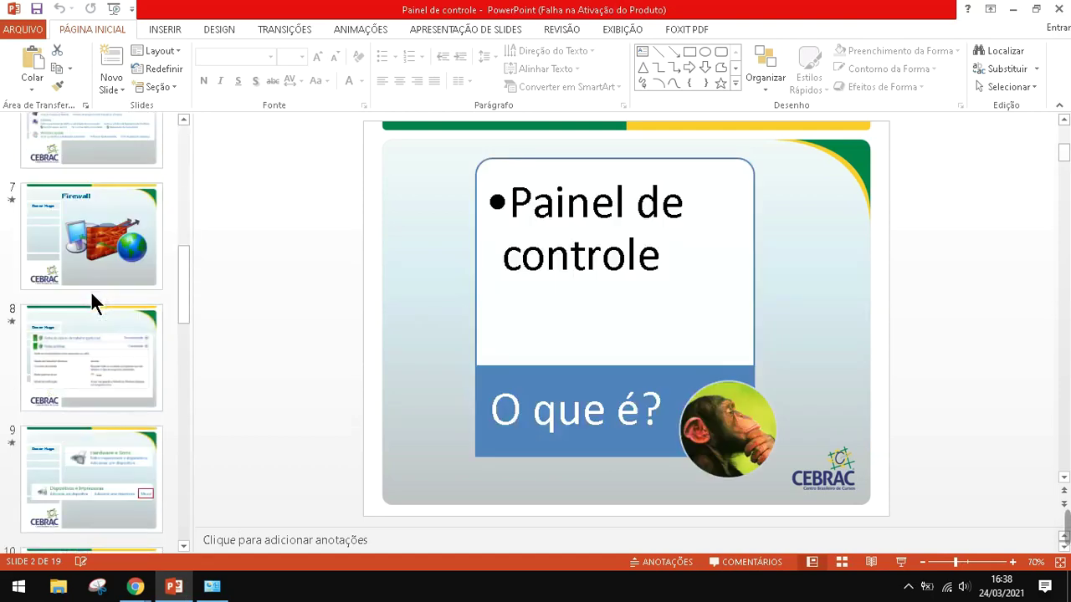
scroll(94, 303, down, 1)
scroll(92, 295, up, 3)
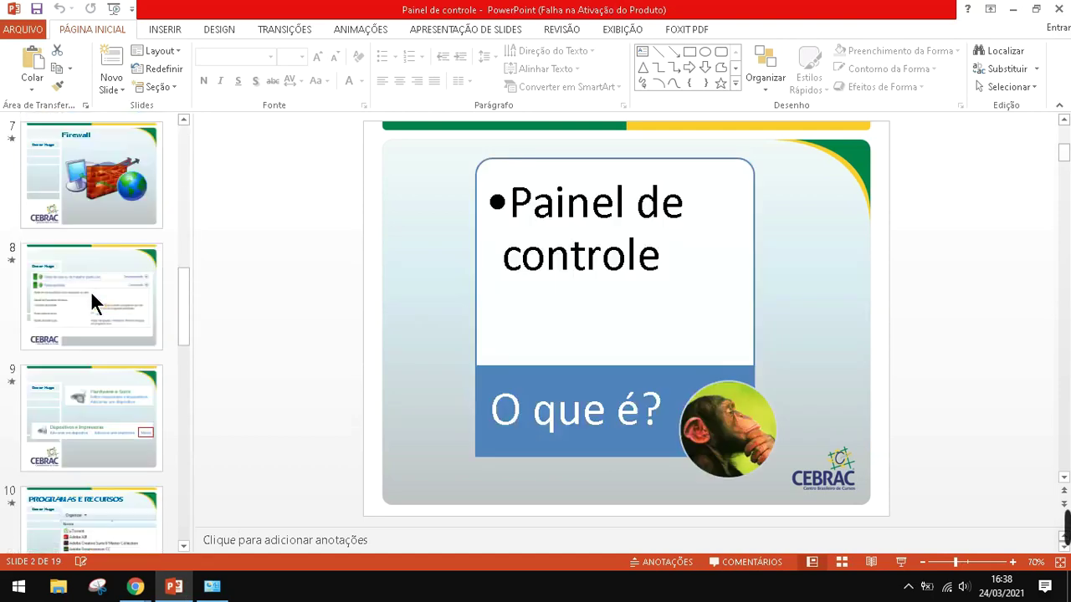
click(79, 255)
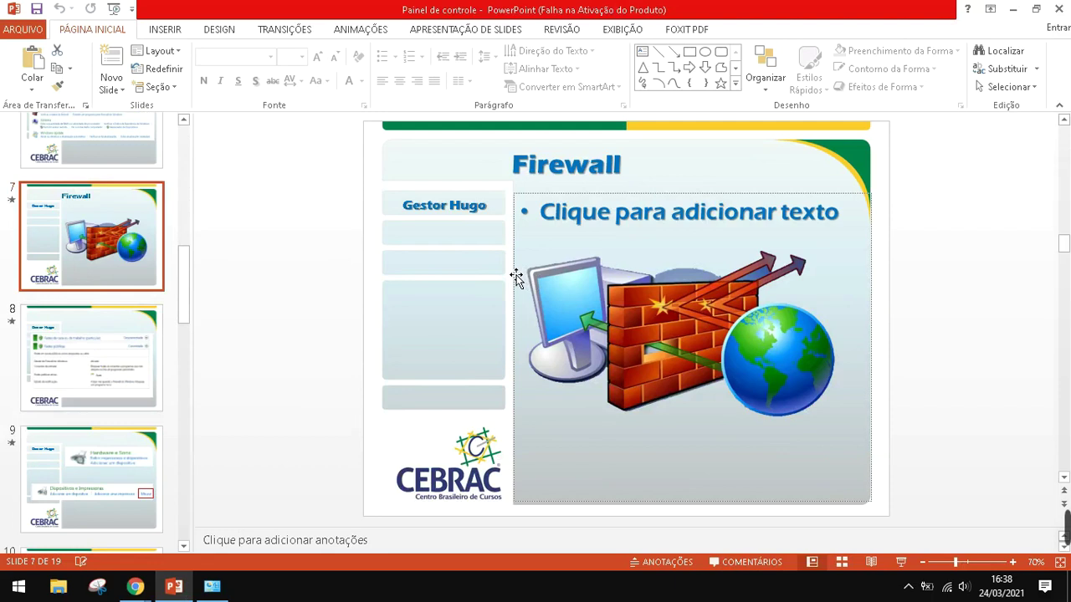
click(97, 363)
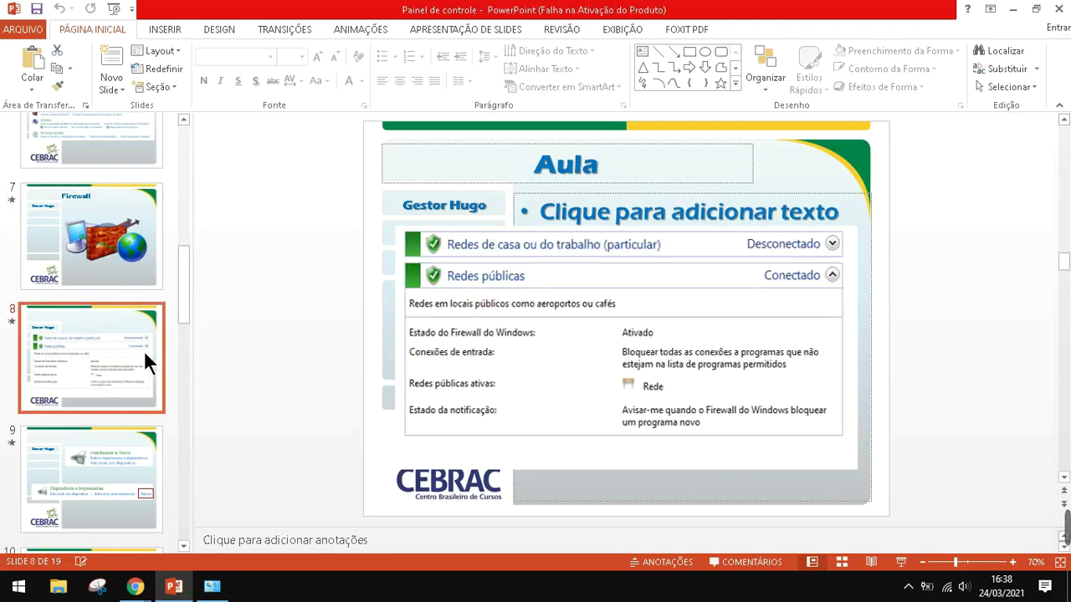